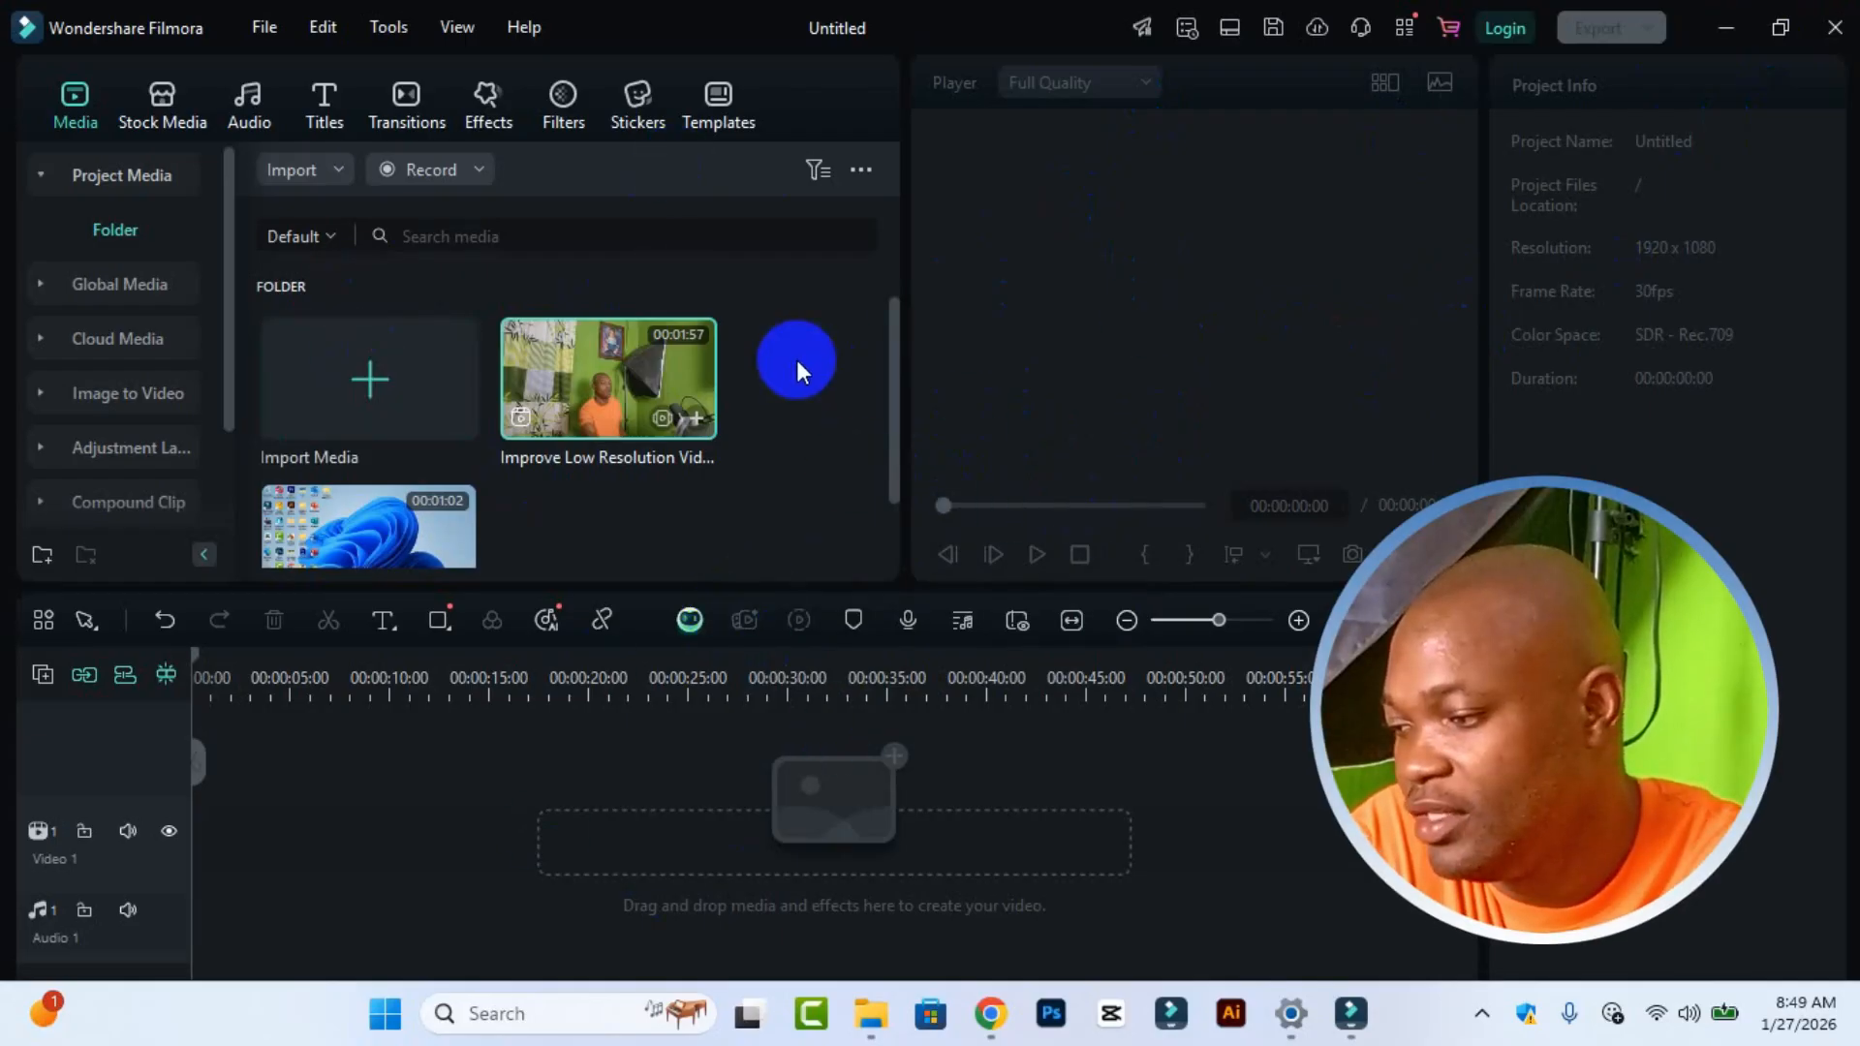
Step: Add the screen recording clip VID_20260127_080846 to the main video track of the timeline
{"action": "scroll", "coordinate": [853, 426], "scroll_direction": "down", "scroll_amount": 1}
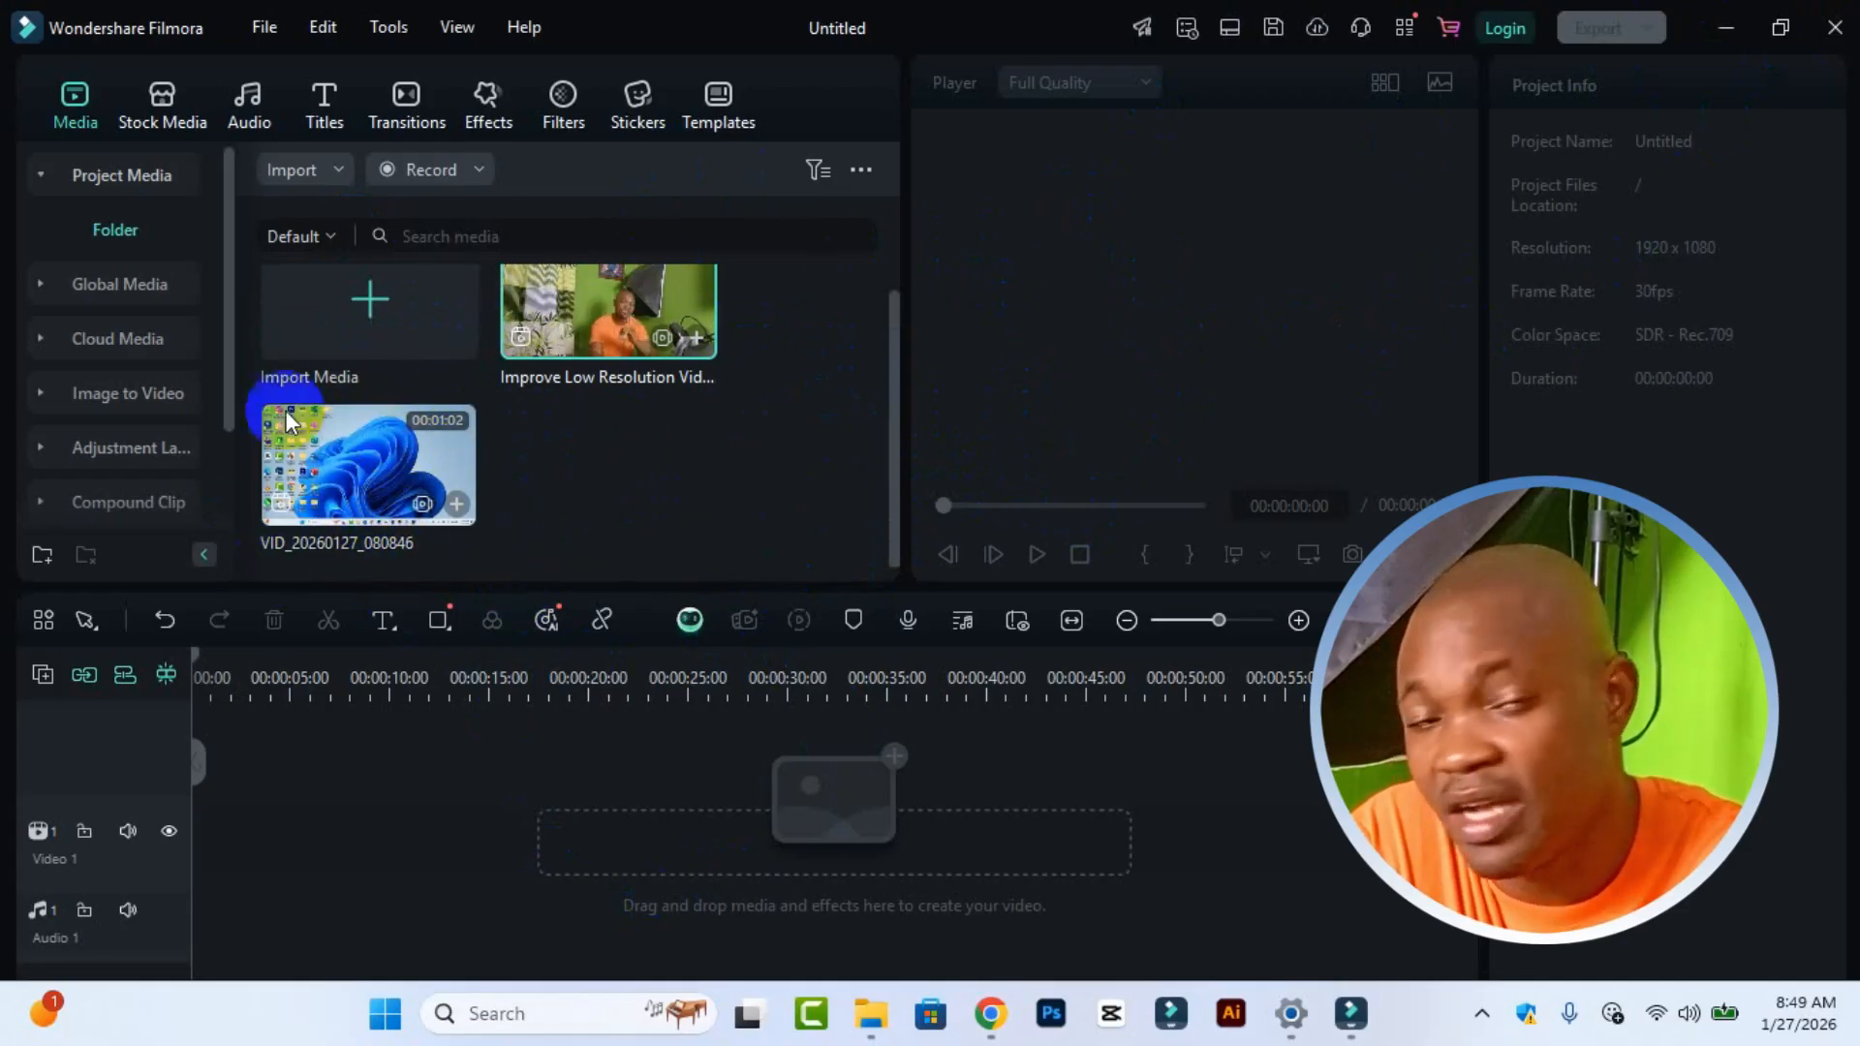
{"action": "scroll", "coordinate": [699, 457], "scroll_direction": "up", "scroll_amount": 1}
{"action": "scroll", "coordinate": [699, 457], "scroll_direction": "up", "scroll_amount": 2}
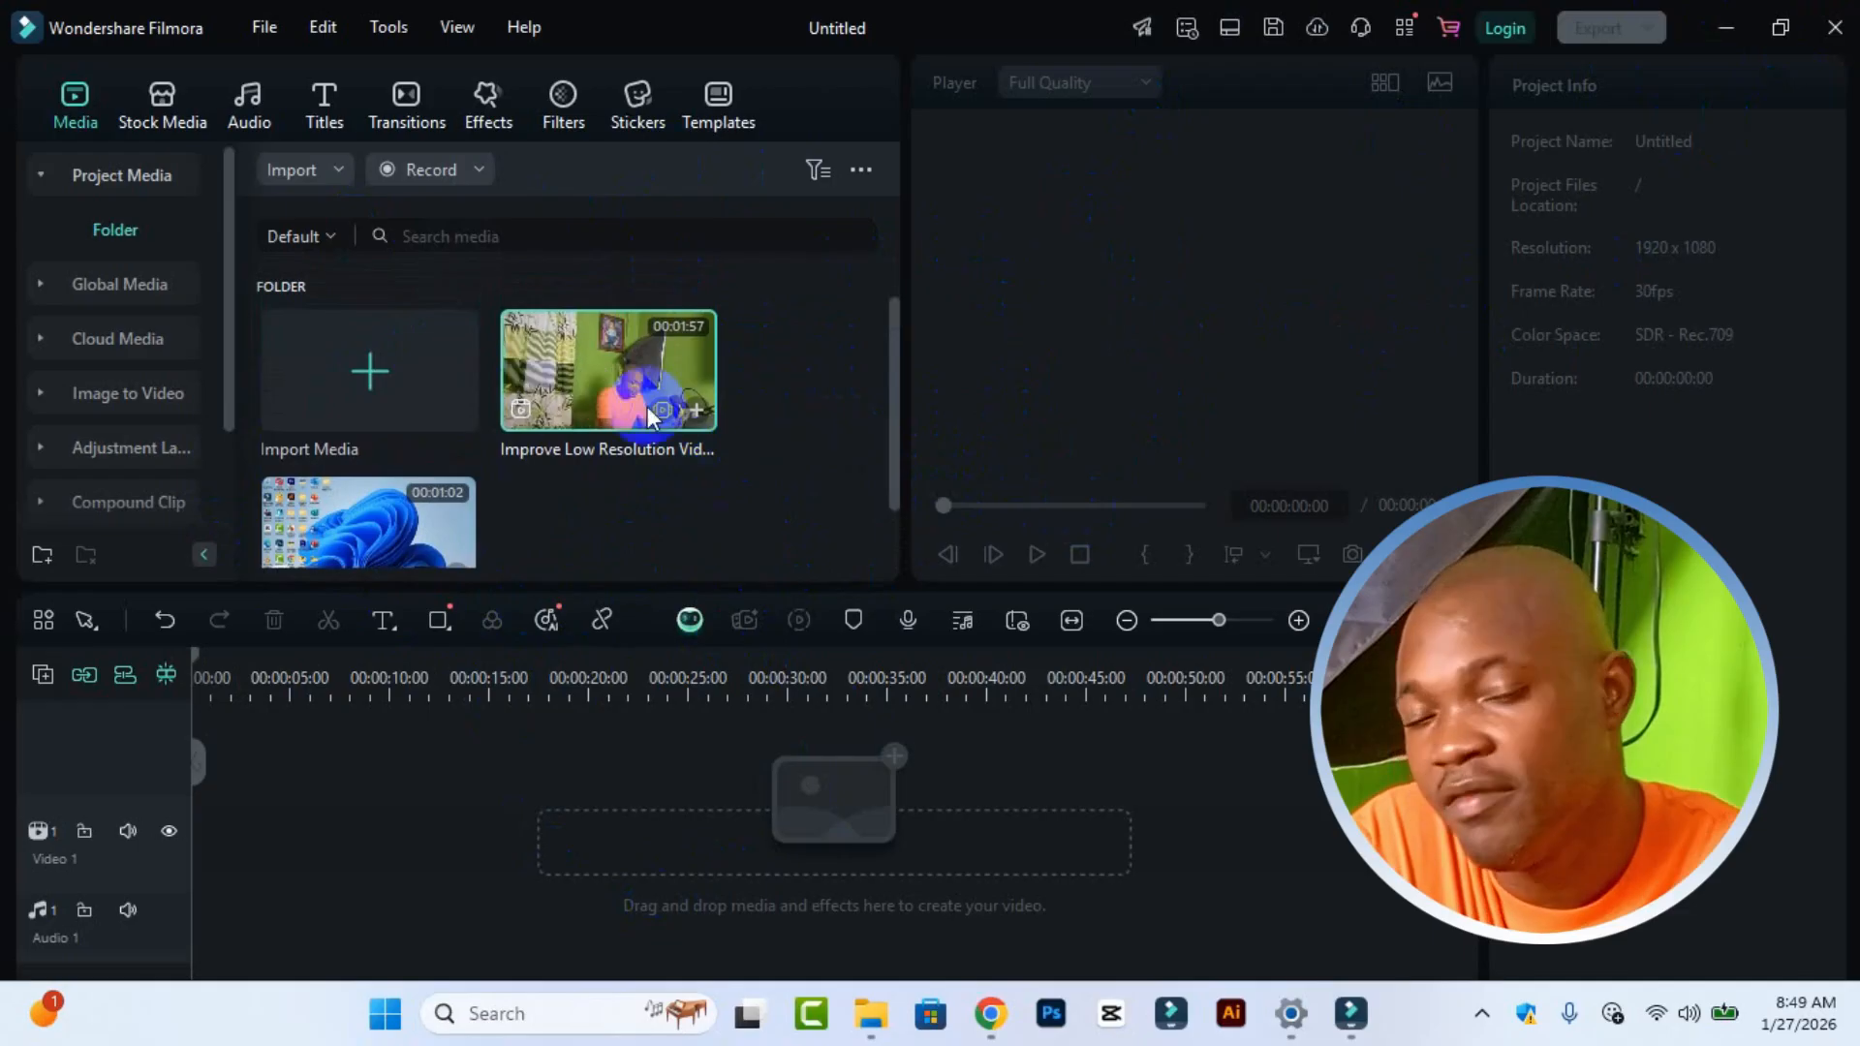
{"action": "scroll", "coordinate": [812, 443], "scroll_direction": "down", "scroll_amount": 2}
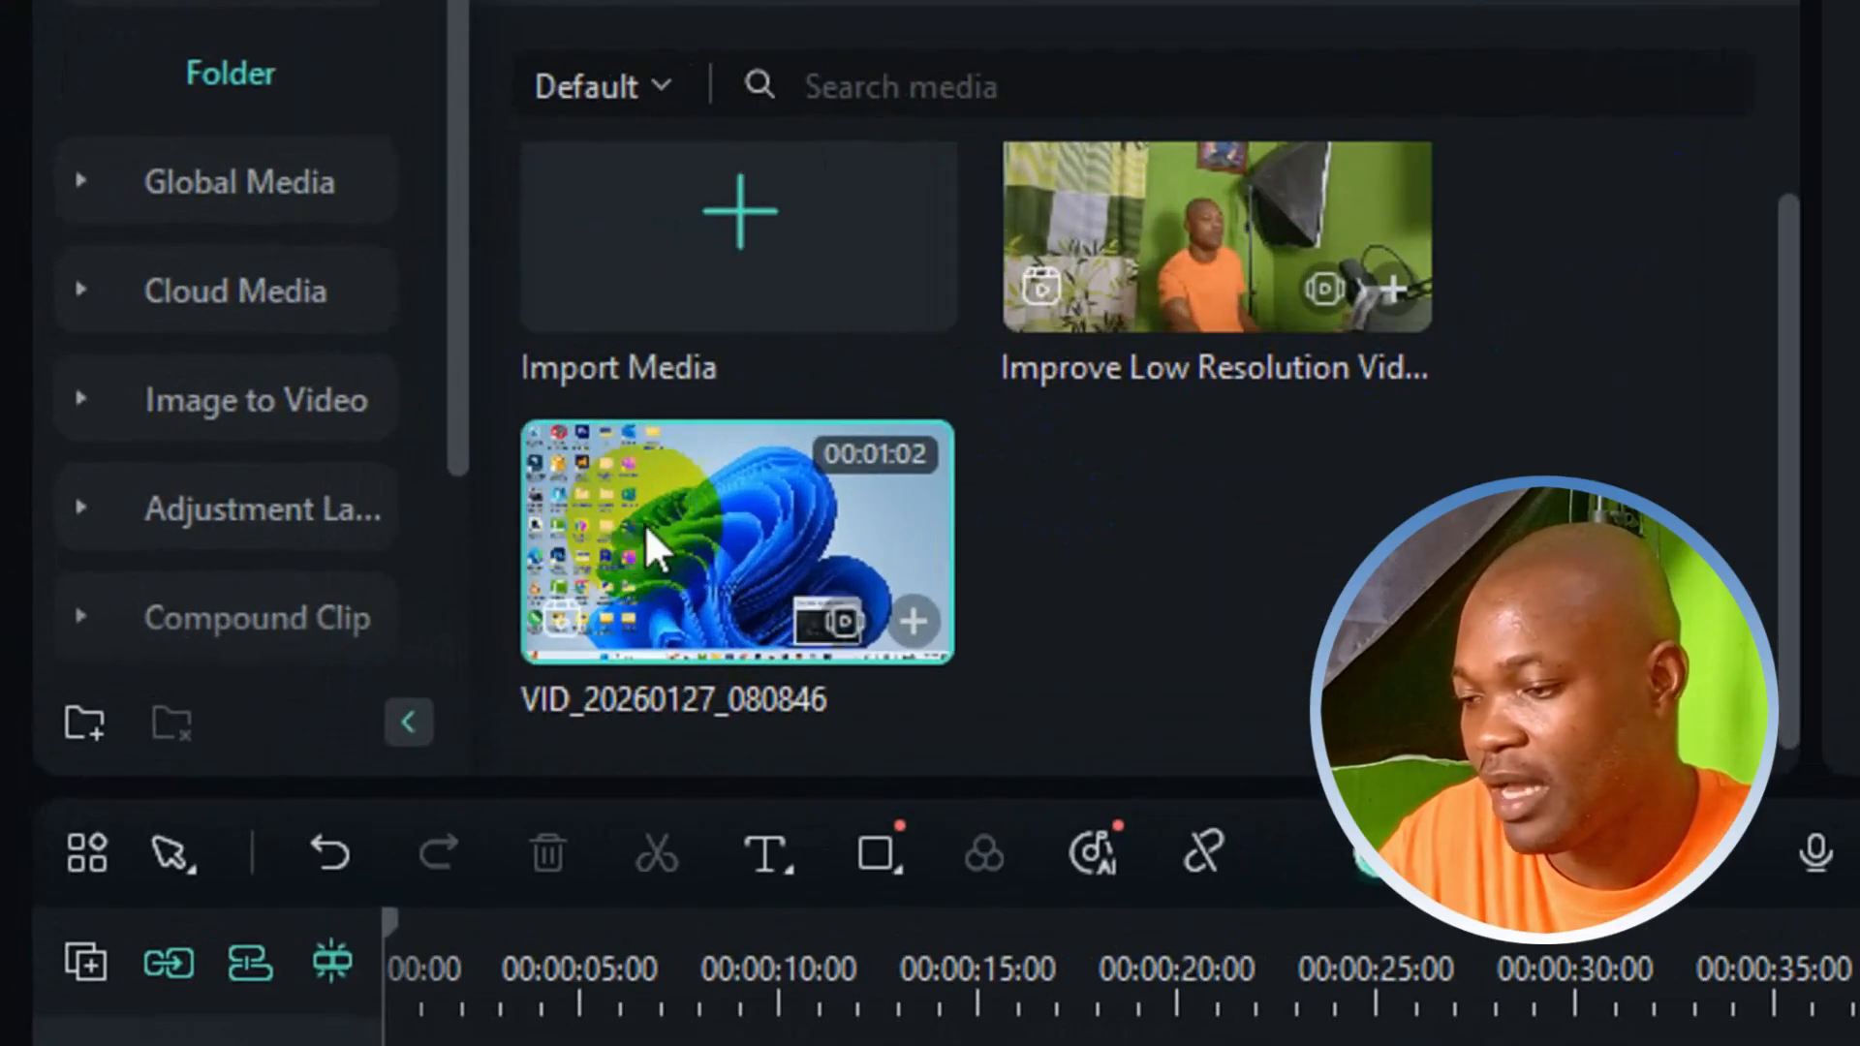
{"action": "left_click_drag", "start_coordinate": [552, 517], "coordinate": [519, 775]}
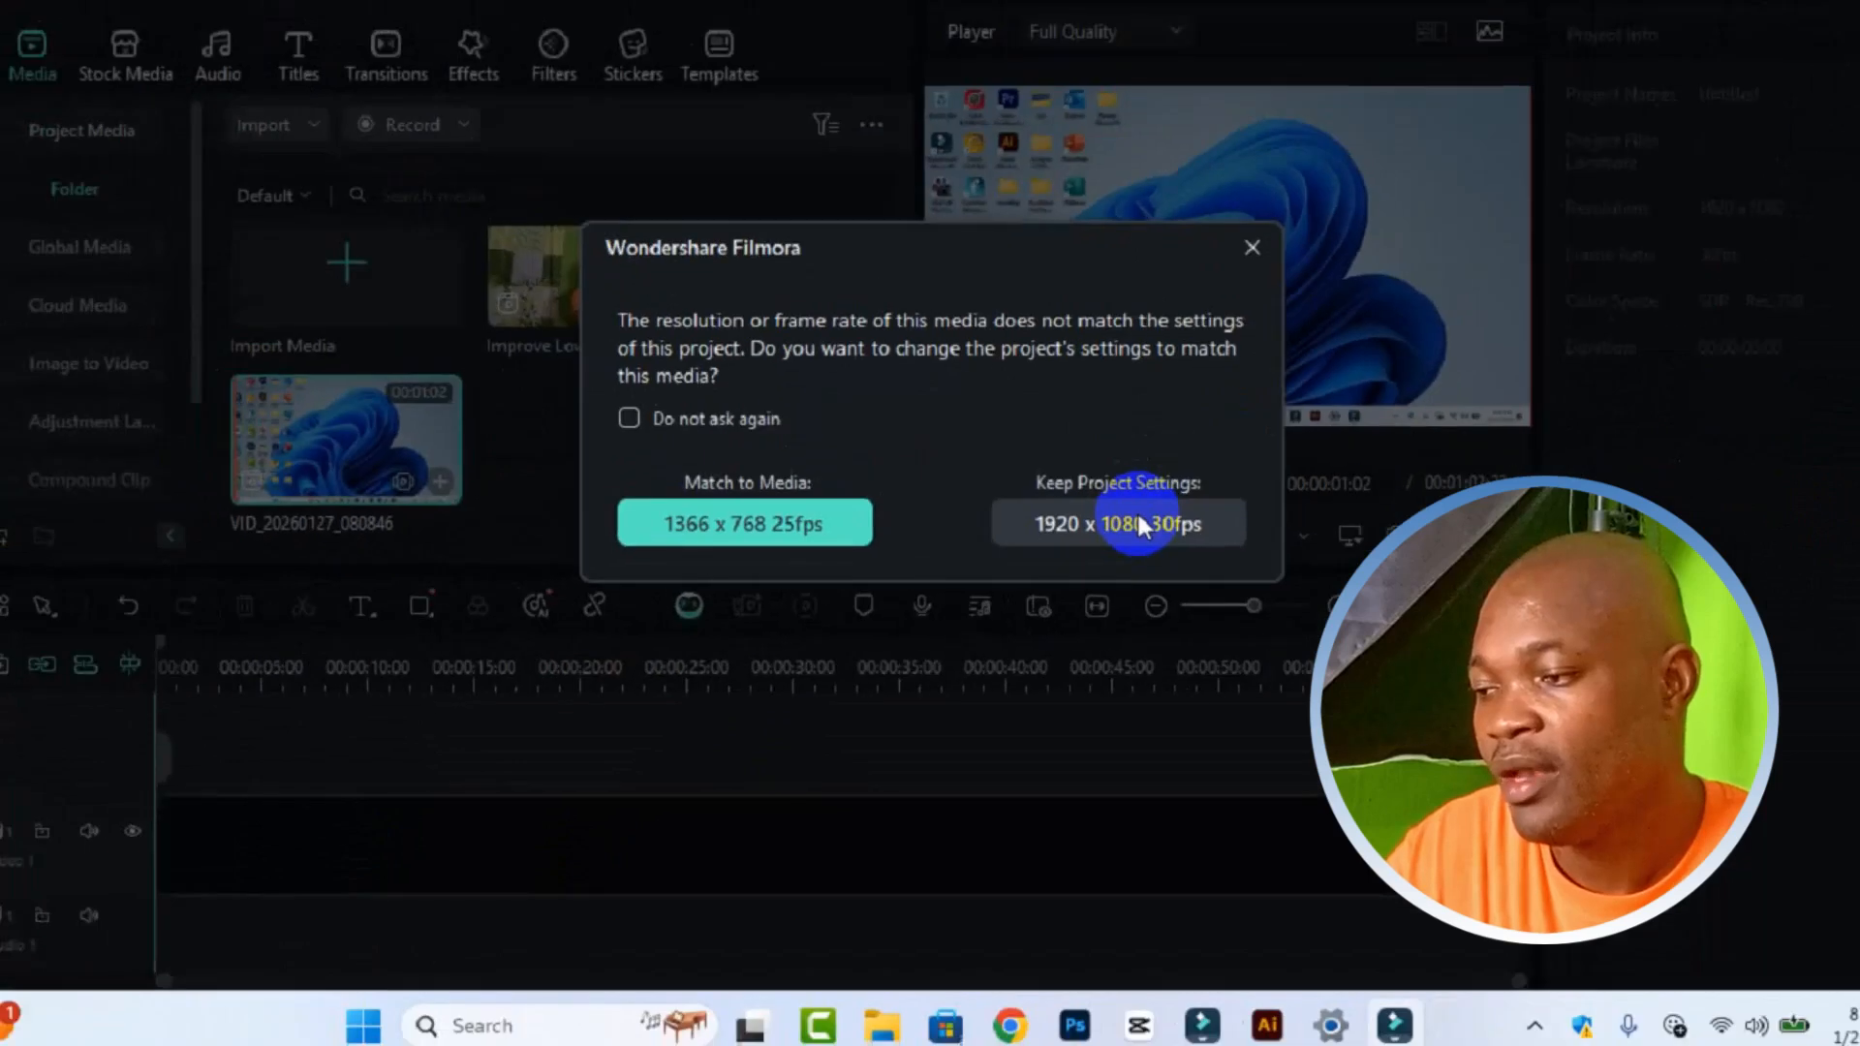
{"action": "left_click", "coordinate": [1141, 525]}
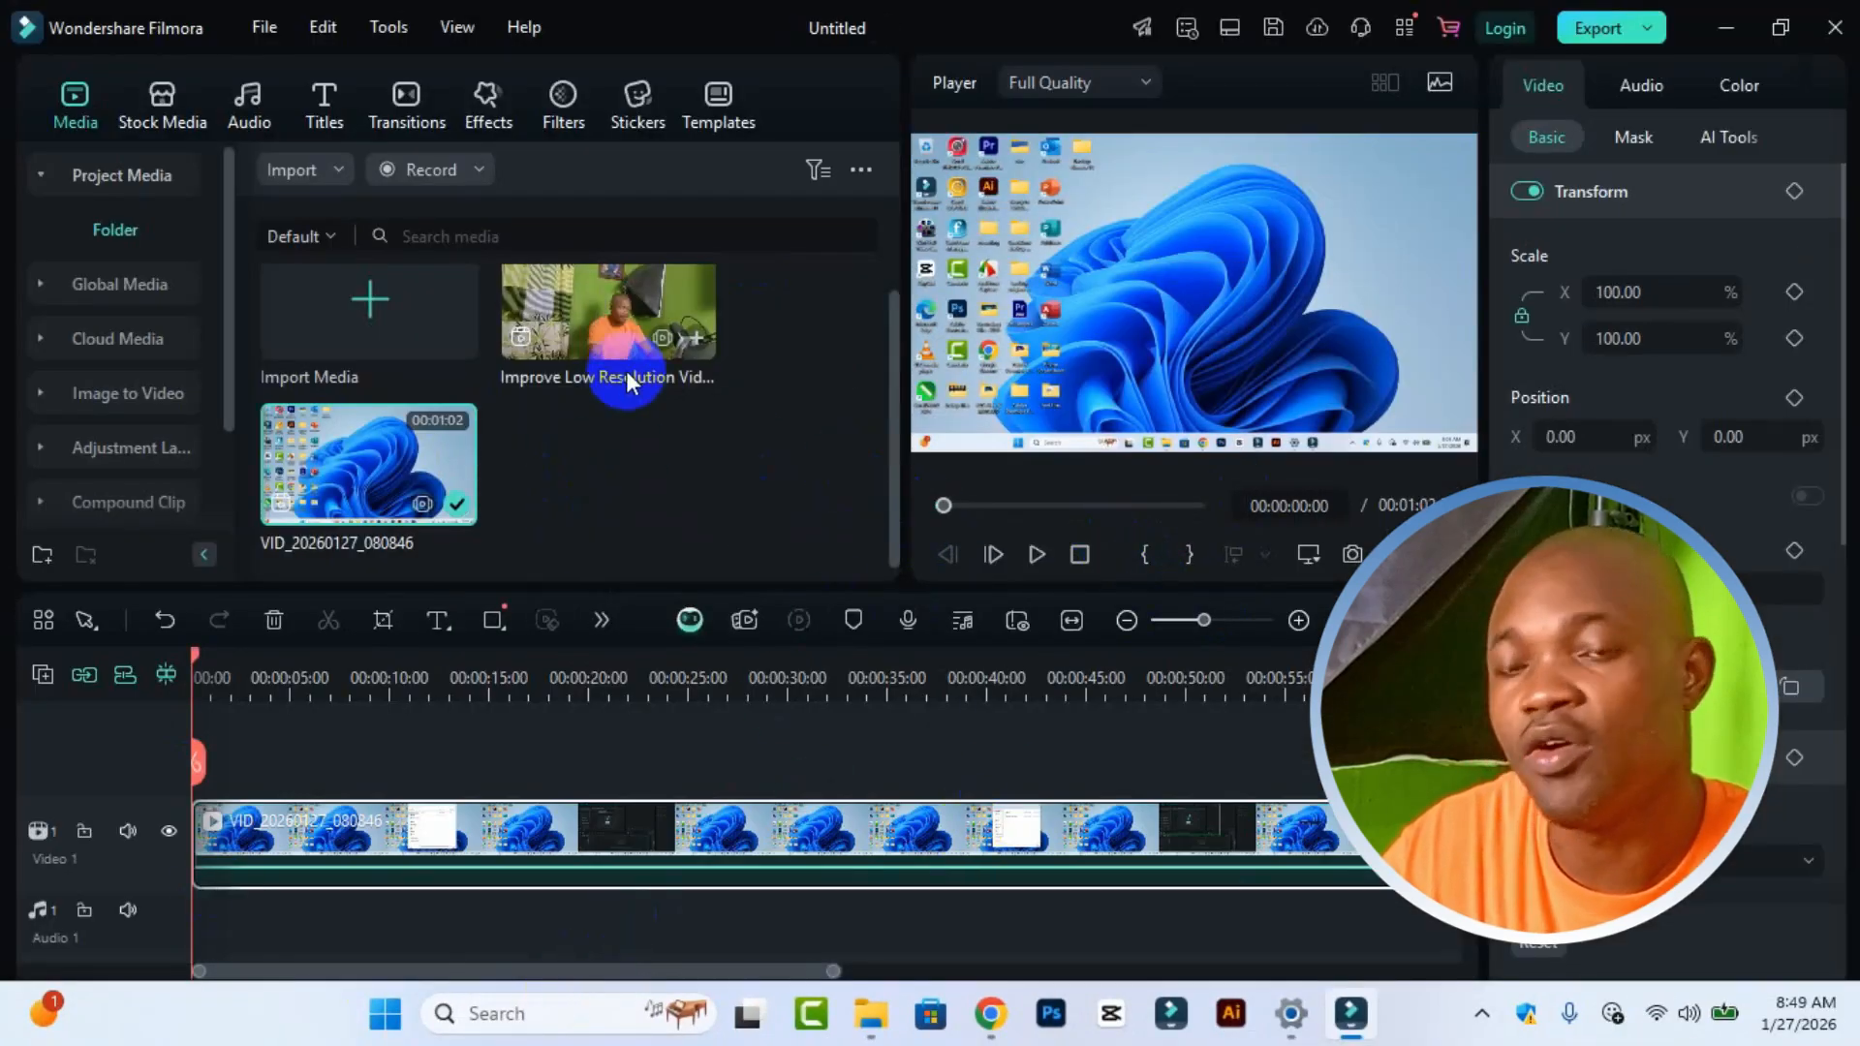
Step: Place the Improve Low Resolution Video clip on a second track above it, keeping project settings 1920 x 1080 30fps
{"action": "left_click", "coordinate": [612, 333]}
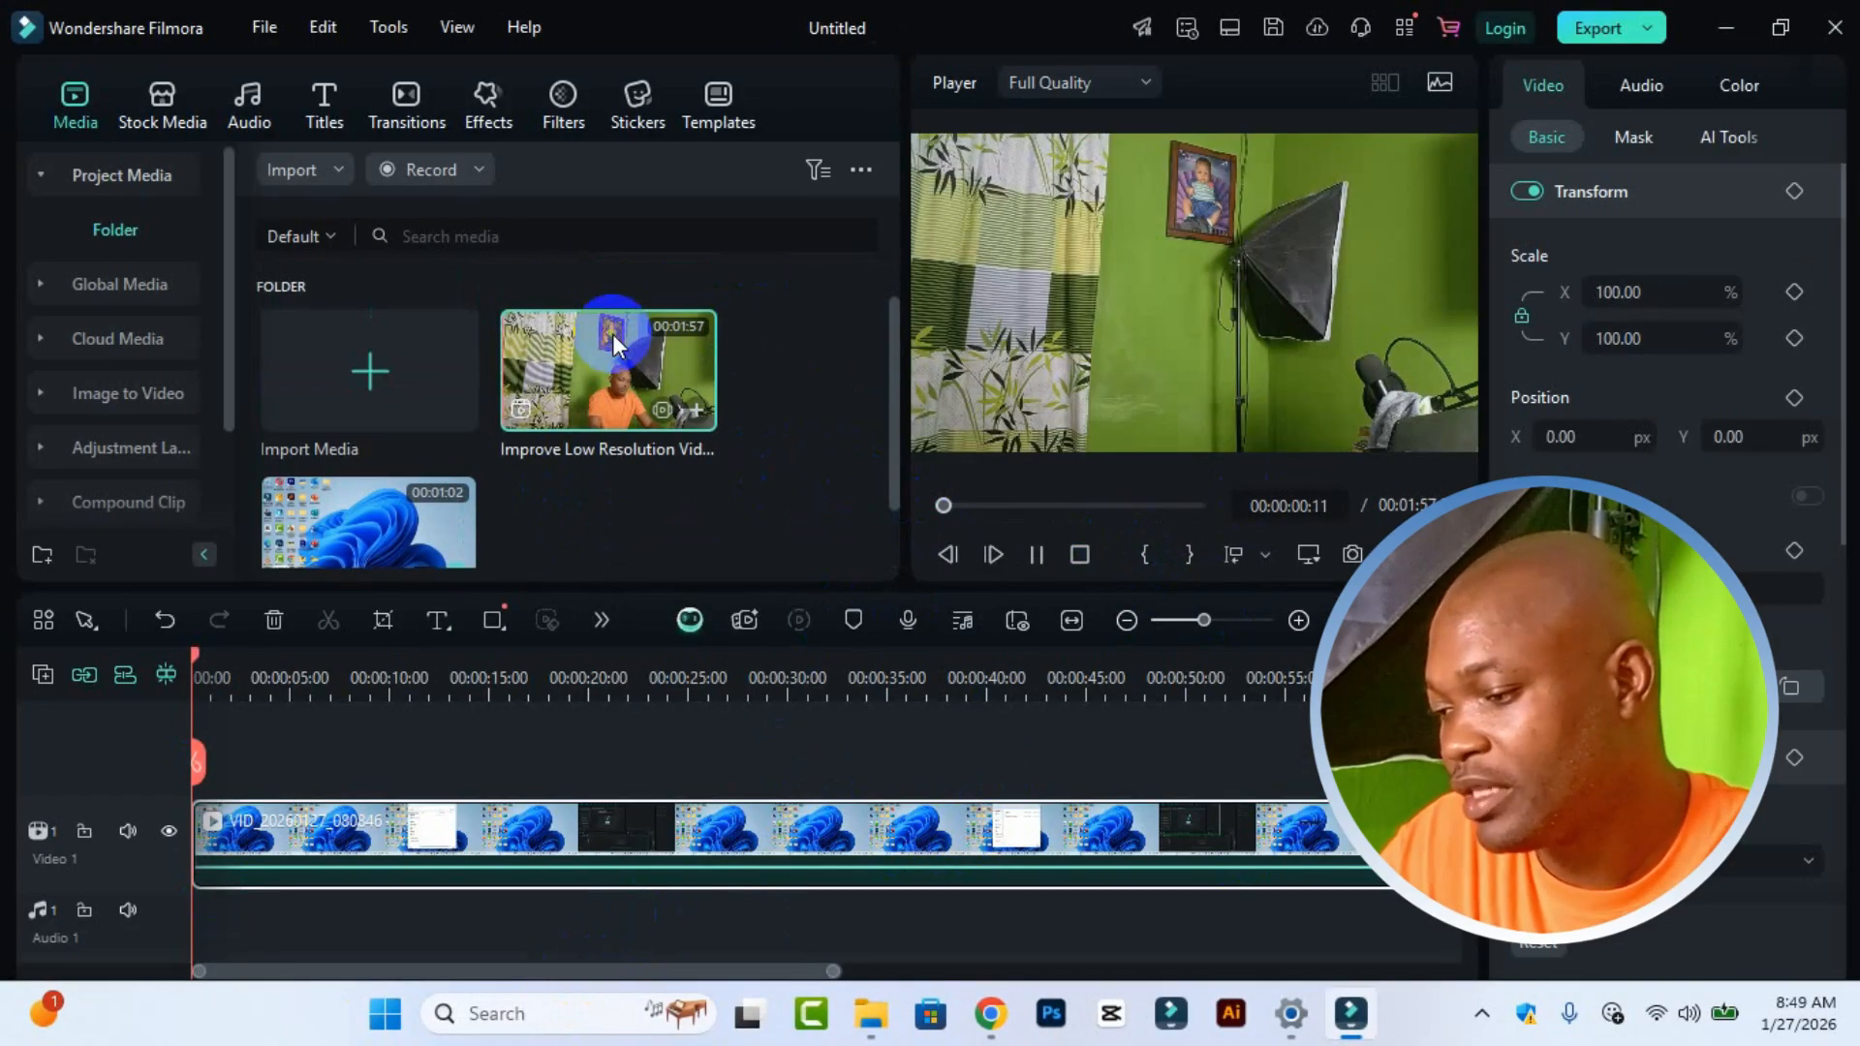
{"action": "left_click_drag", "start_coordinate": [612, 333], "coordinate": [277, 754]}
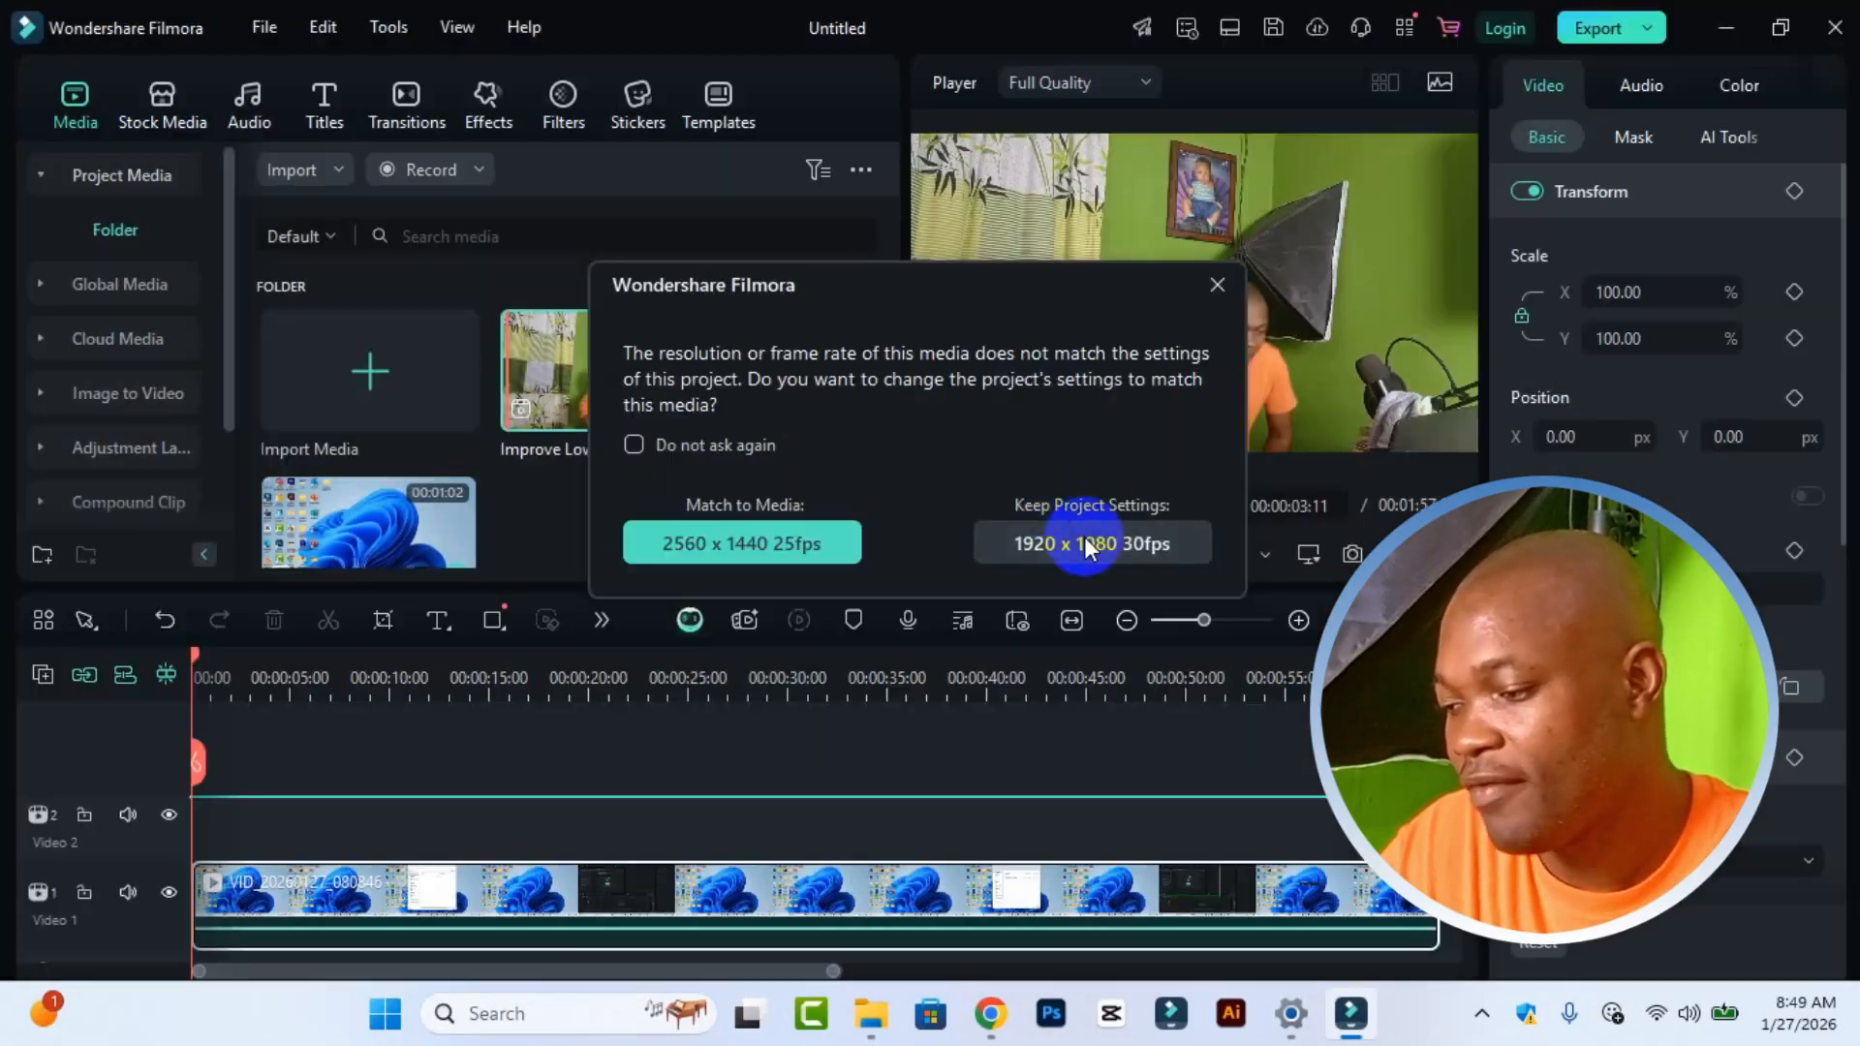
{"action": "left_click", "coordinate": [1083, 537]}
Step: Slide the webcam clip to start about 10 seconds in and scrub through it
{"action": "left_click_drag", "start_coordinate": [352, 835], "coordinate": [485, 834]}
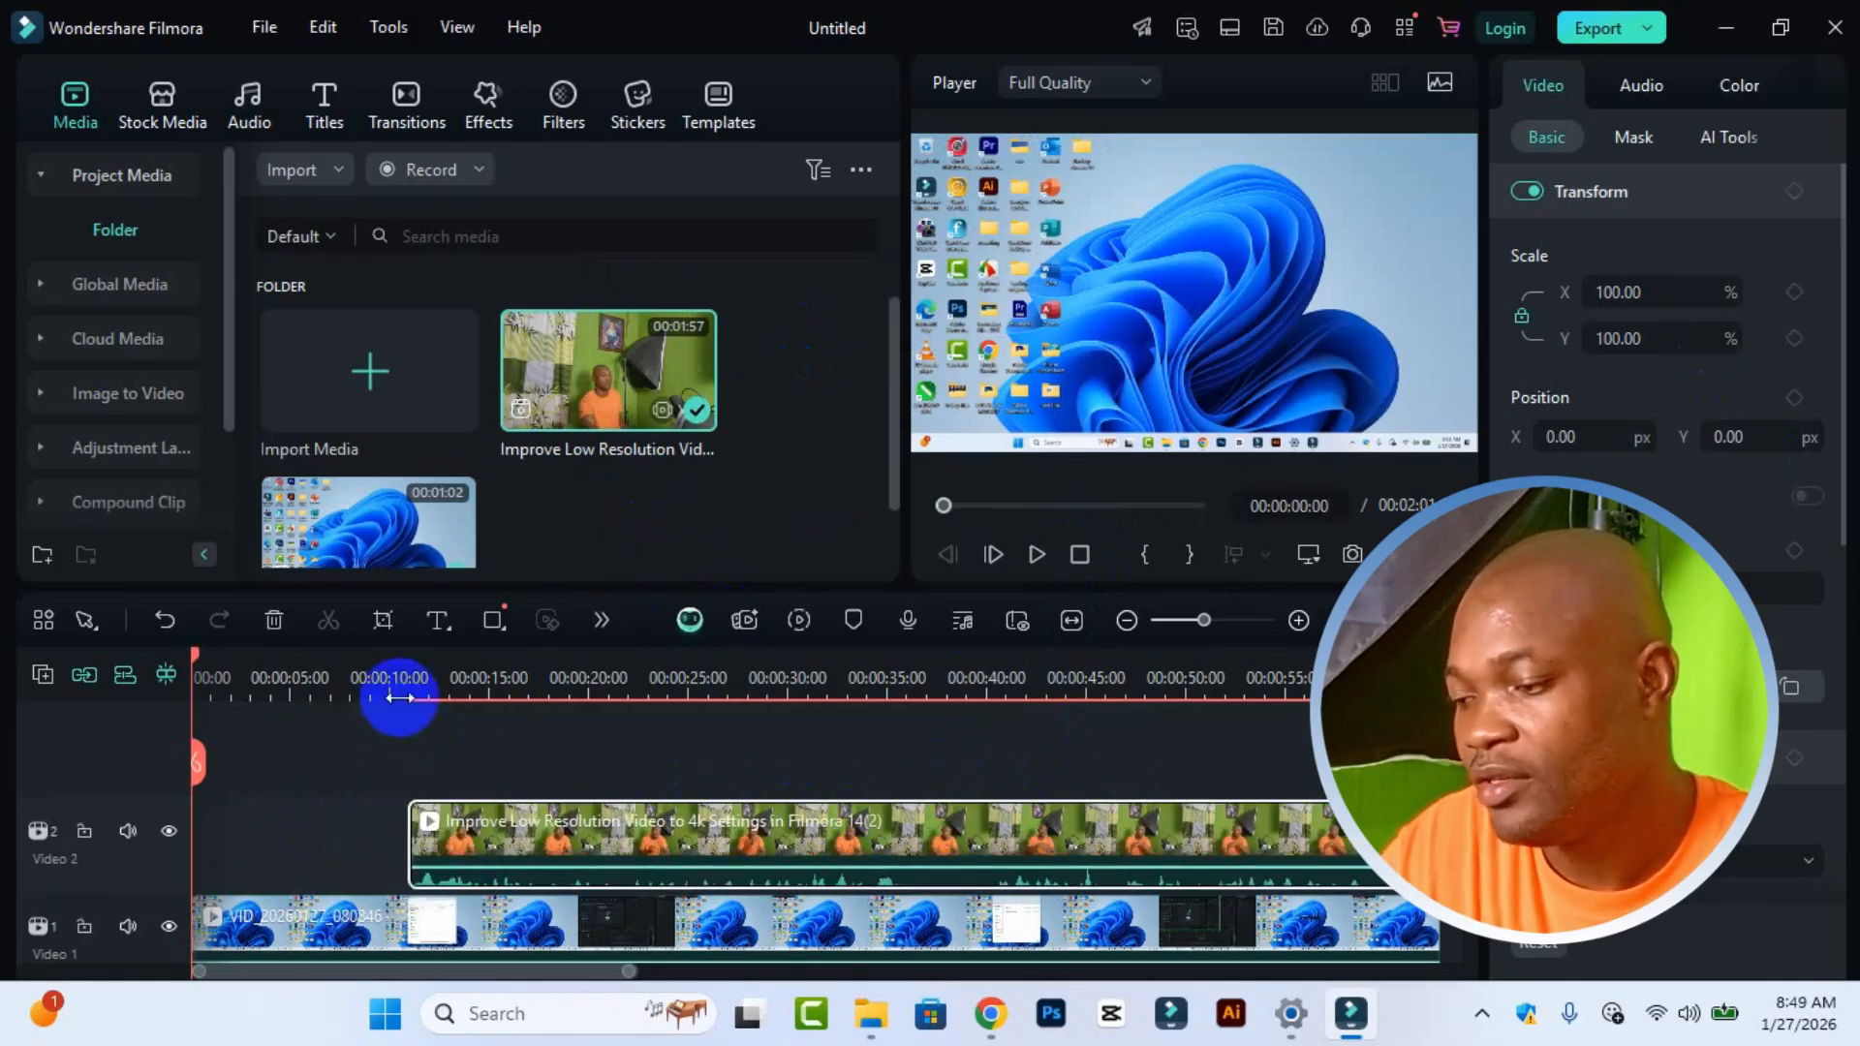
{"action": "left_click", "coordinate": [500, 693]}
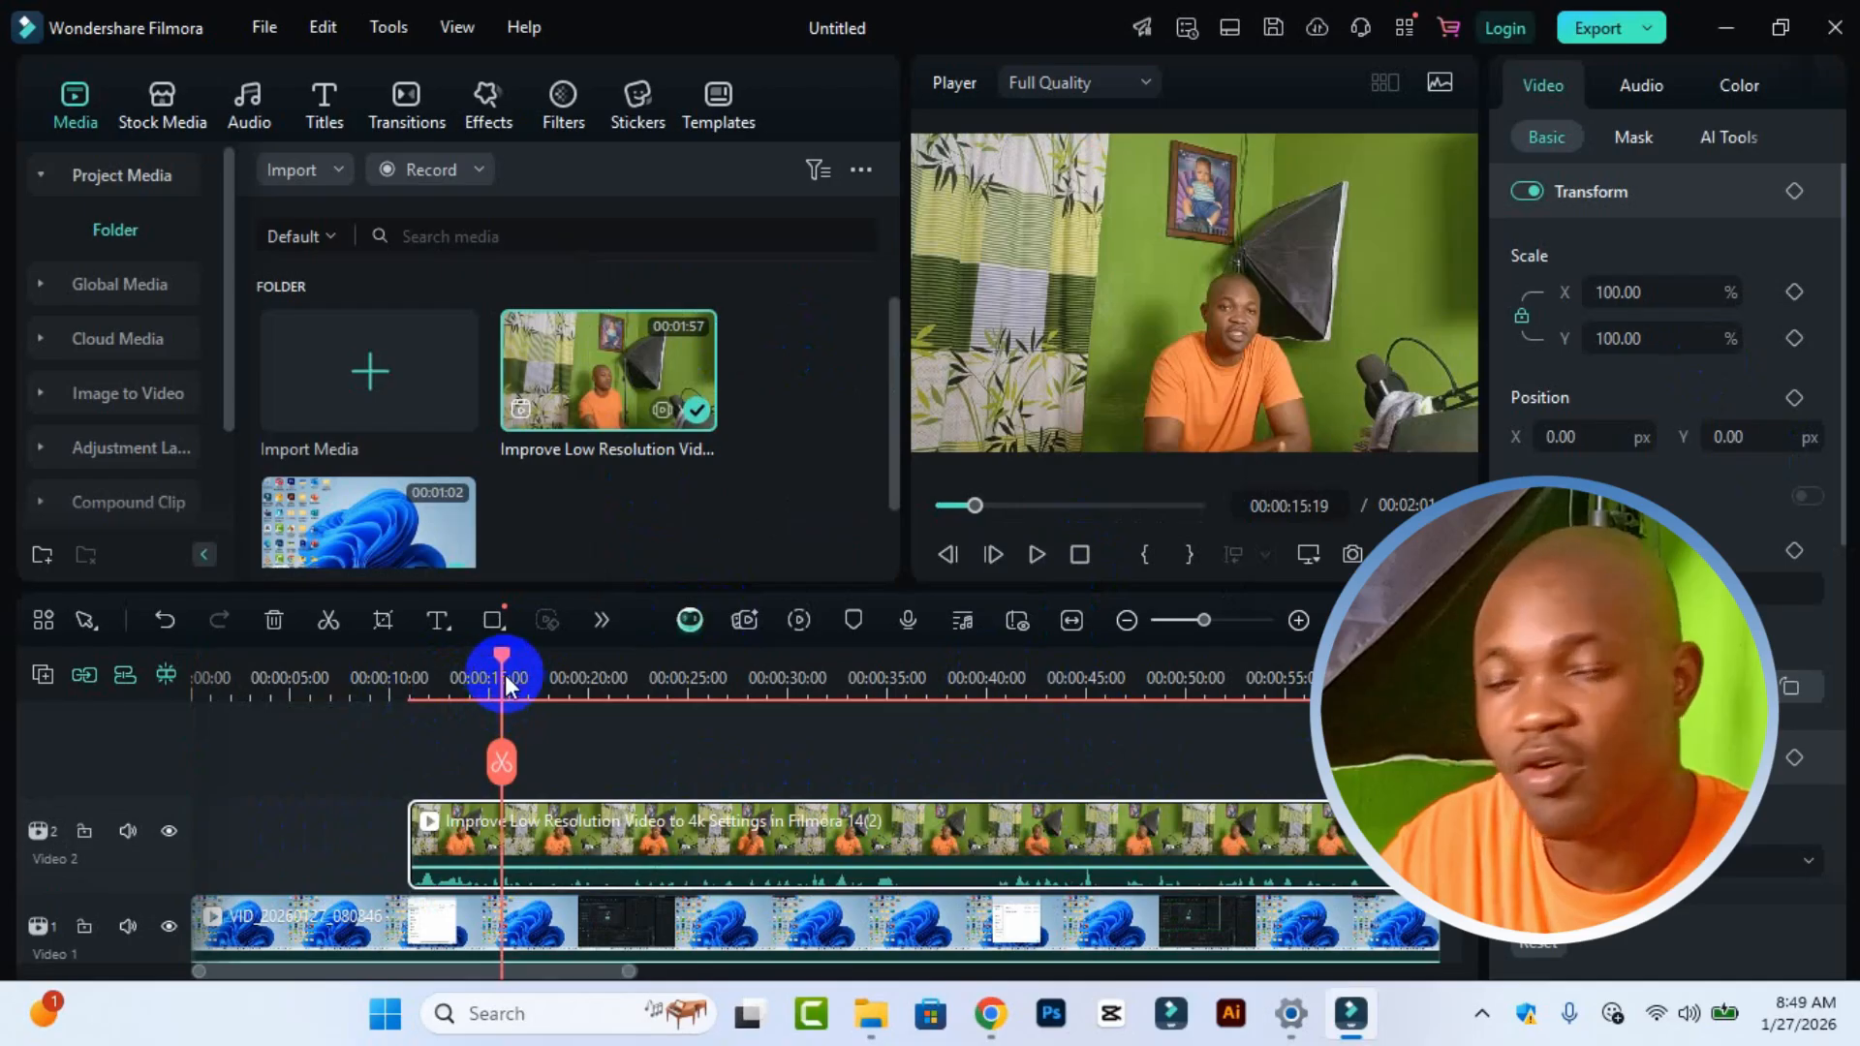
{"action": "left_click", "coordinate": [1038, 711]}
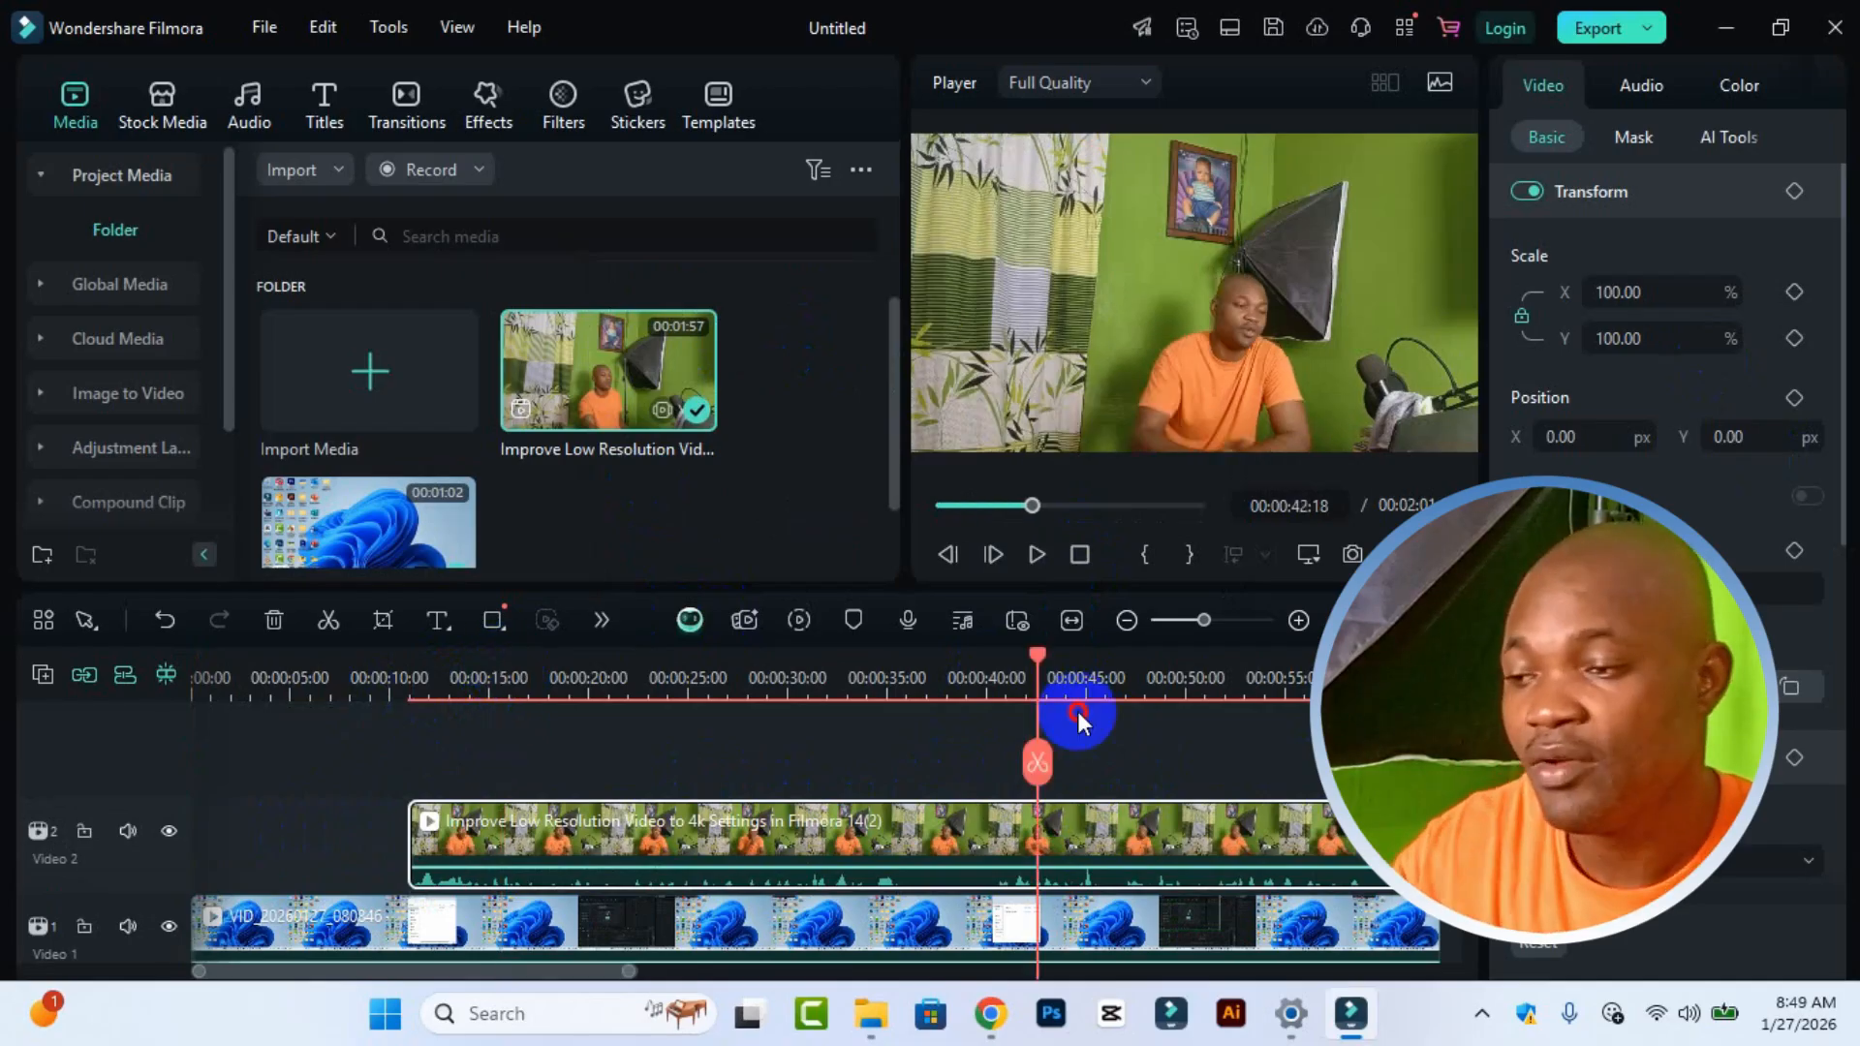
{"action": "left_click", "coordinate": [1096, 711]}
{"action": "left_click", "coordinate": [1097, 711]}
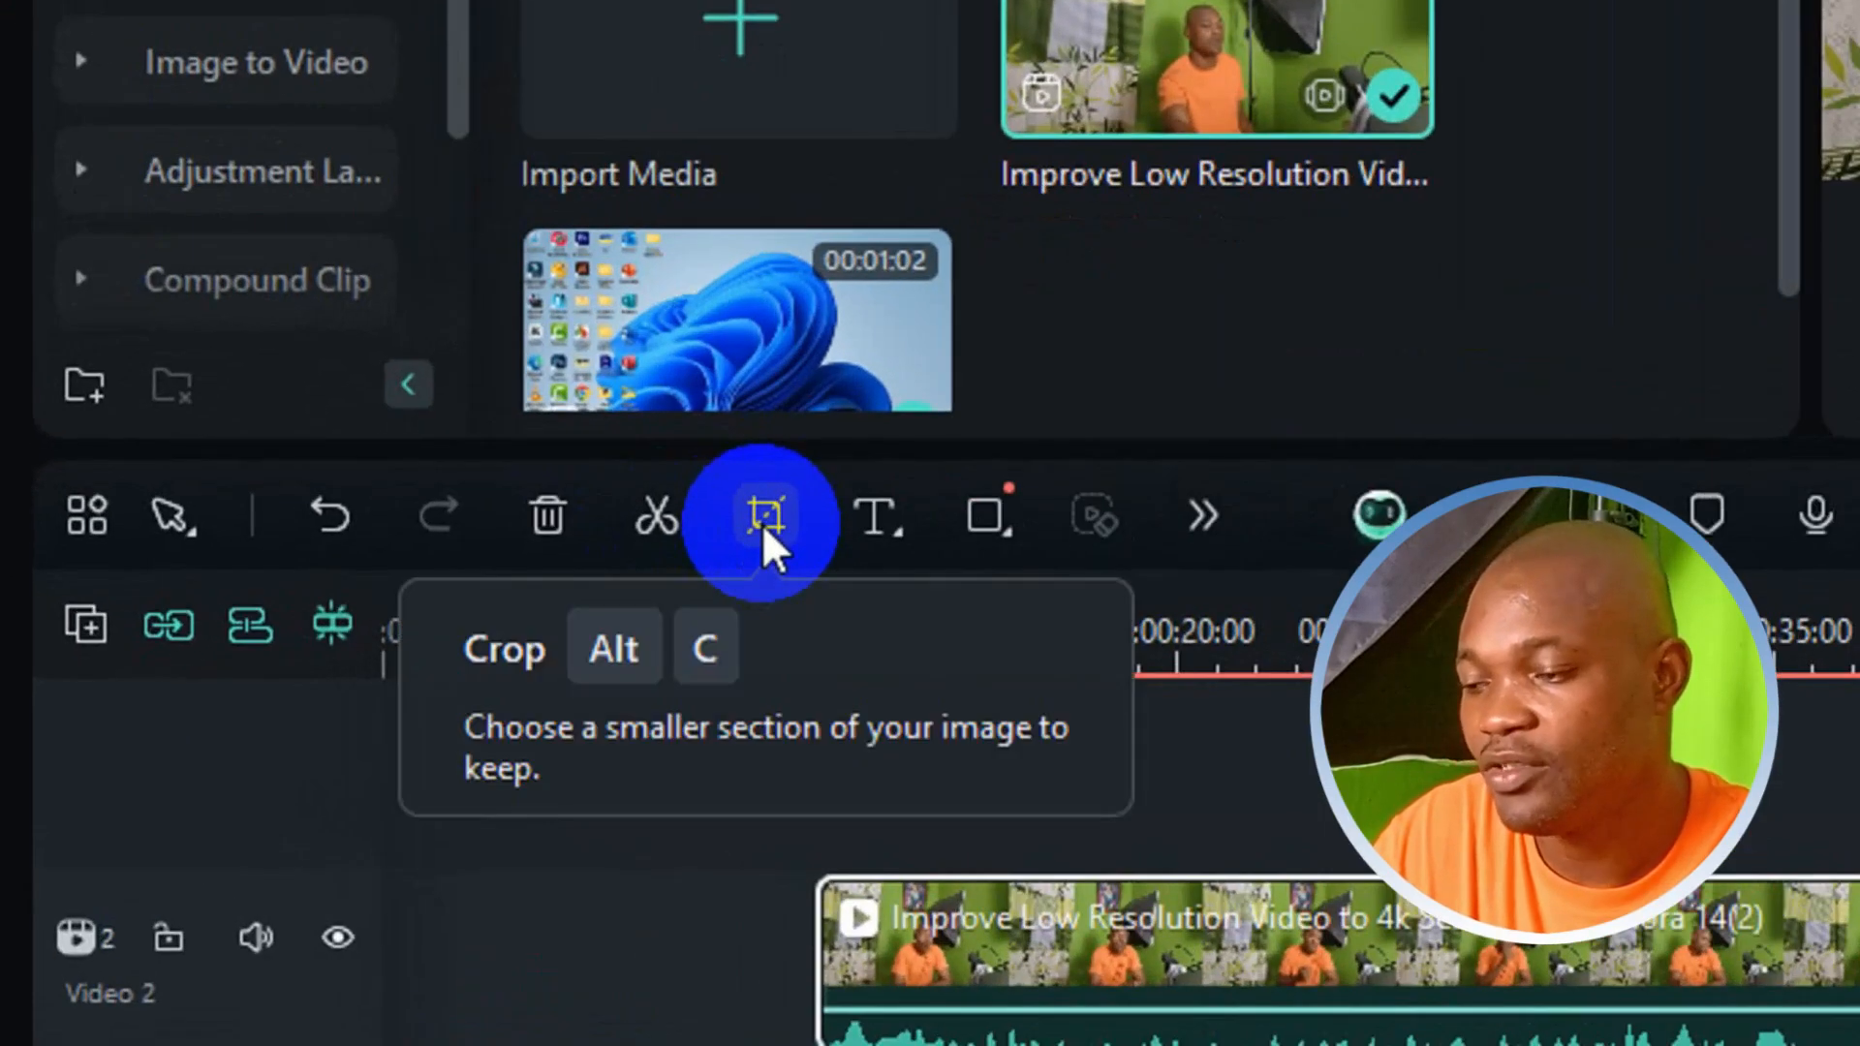
Step: Crop the webcam clip to a tighter frame around the presenter and apply the crop
{"action": "left_click", "coordinate": [763, 519]}
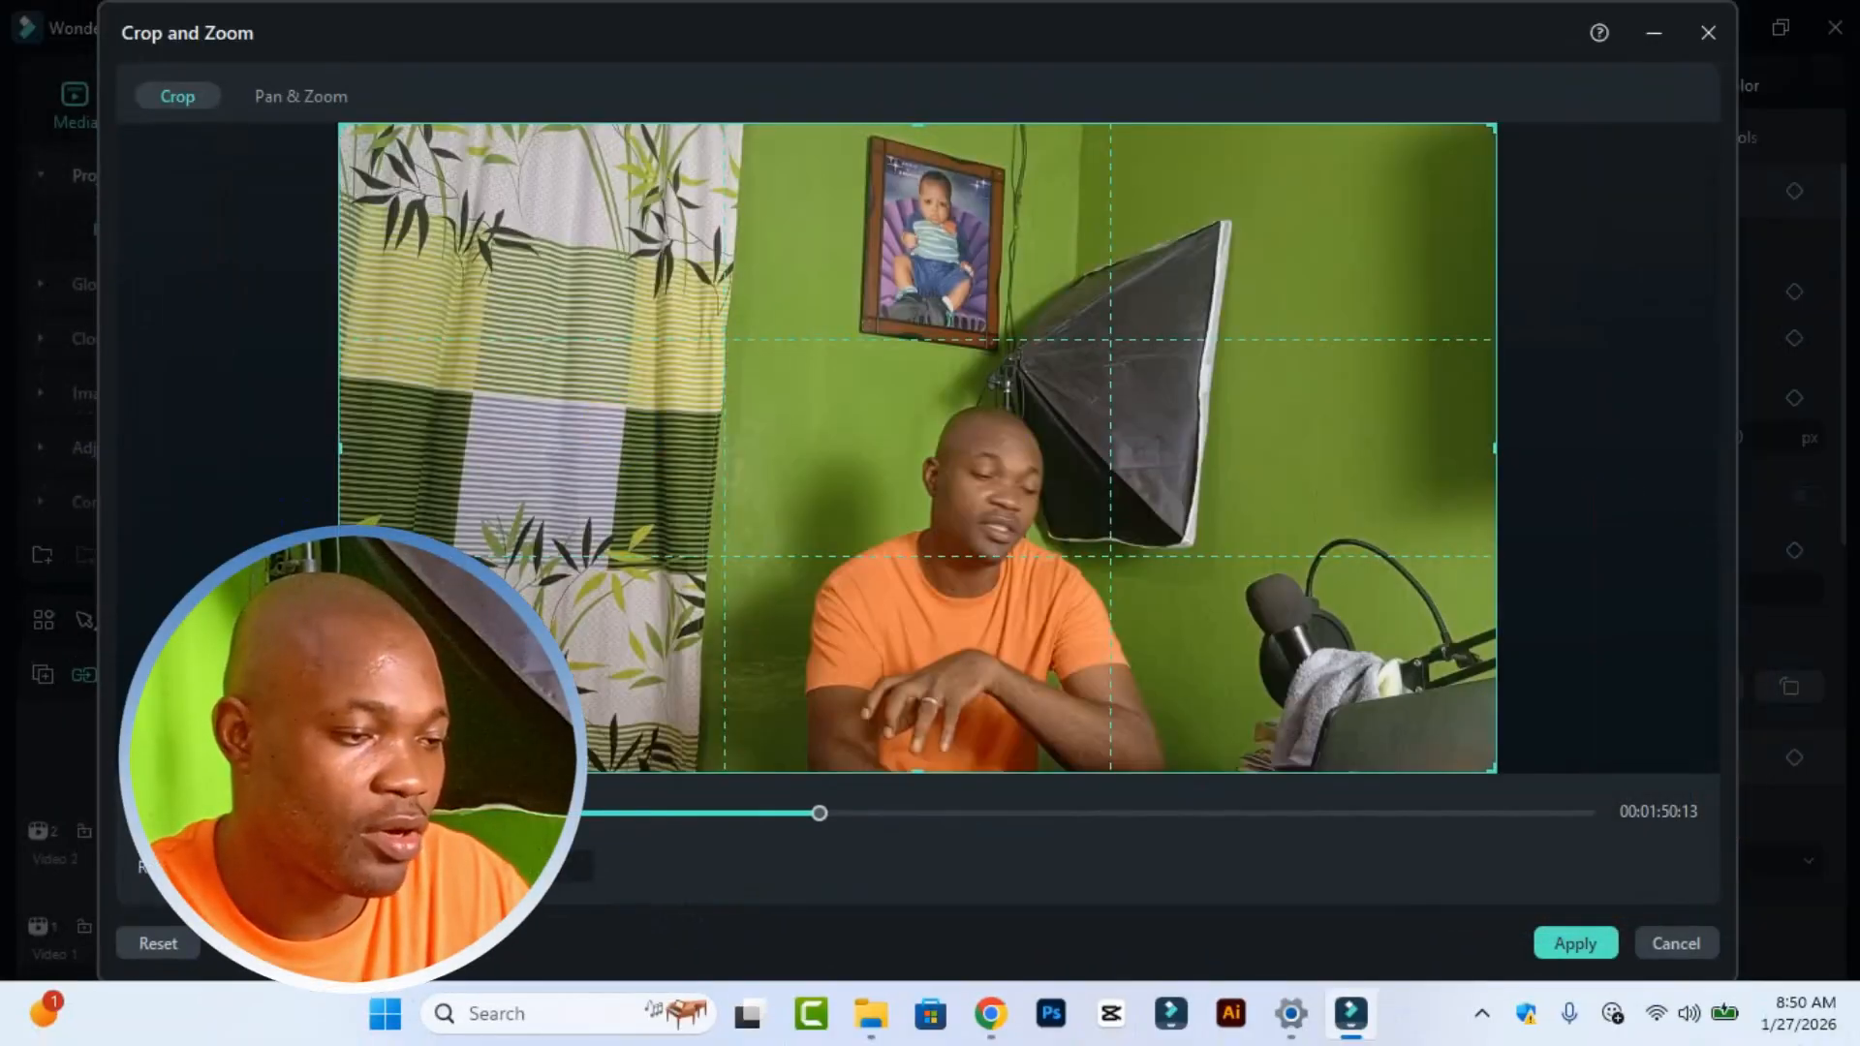
{"action": "left_click_drag", "start_coordinate": [339, 771], "coordinate": [1120, 420]}
{"action": "left_click_drag", "start_coordinate": [1266, 236], "coordinate": [966, 497]}
{"action": "left_click", "coordinate": [1569, 947]}
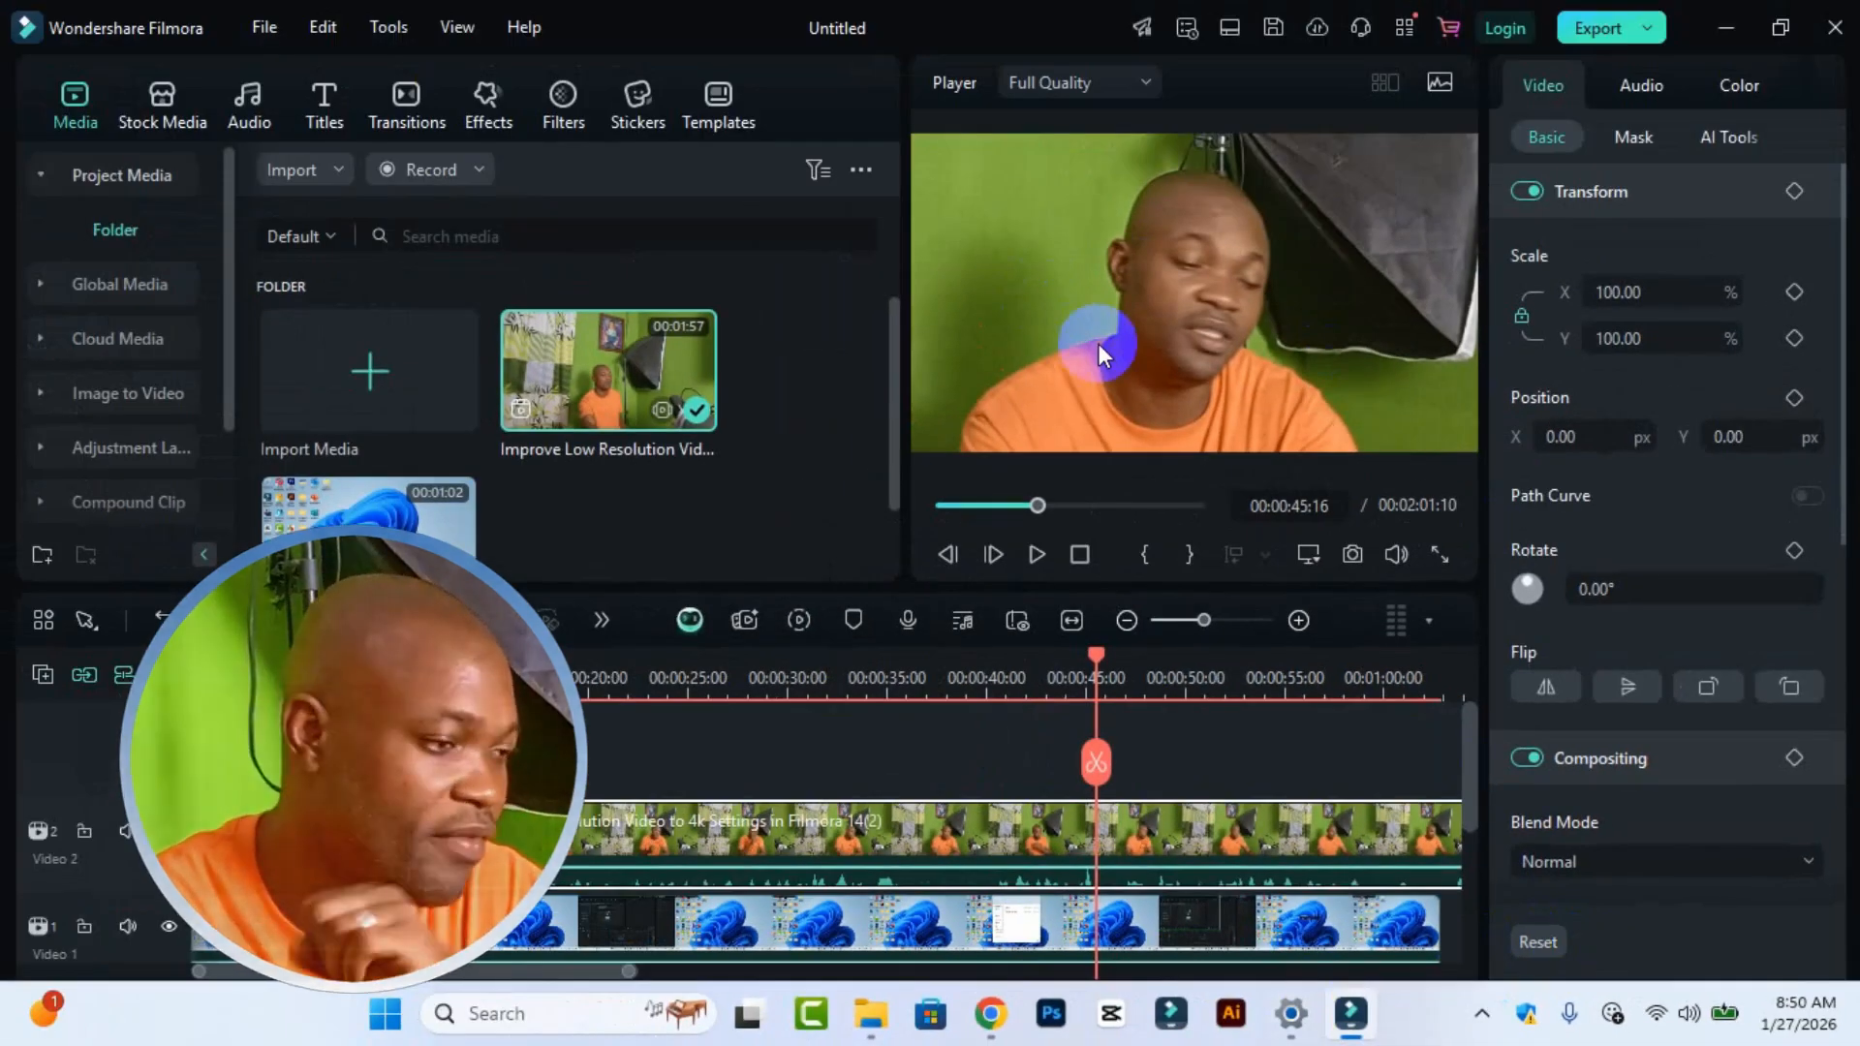
Step: Search the effects for image mask and apply the Image Mask effect to the webcam clip
{"action": "left_click", "coordinate": [675, 383]}
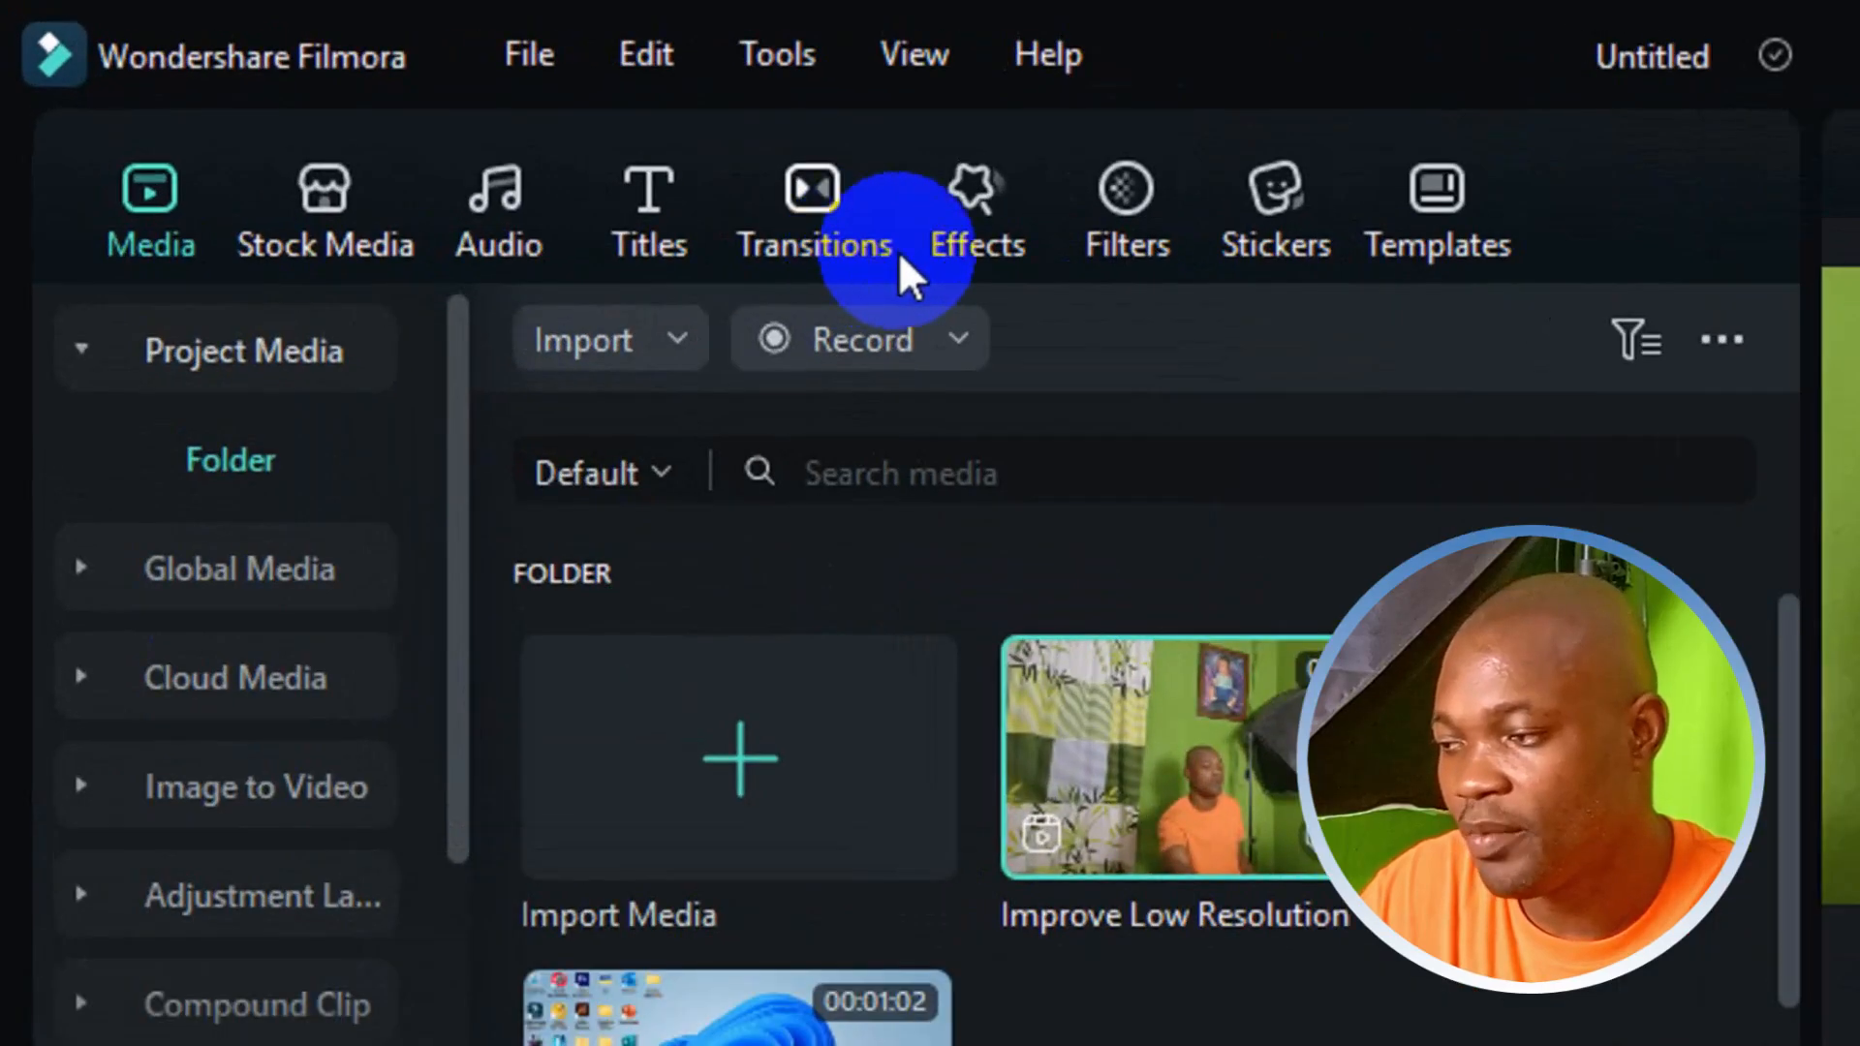
{"action": "left_click", "coordinate": [471, 127]}
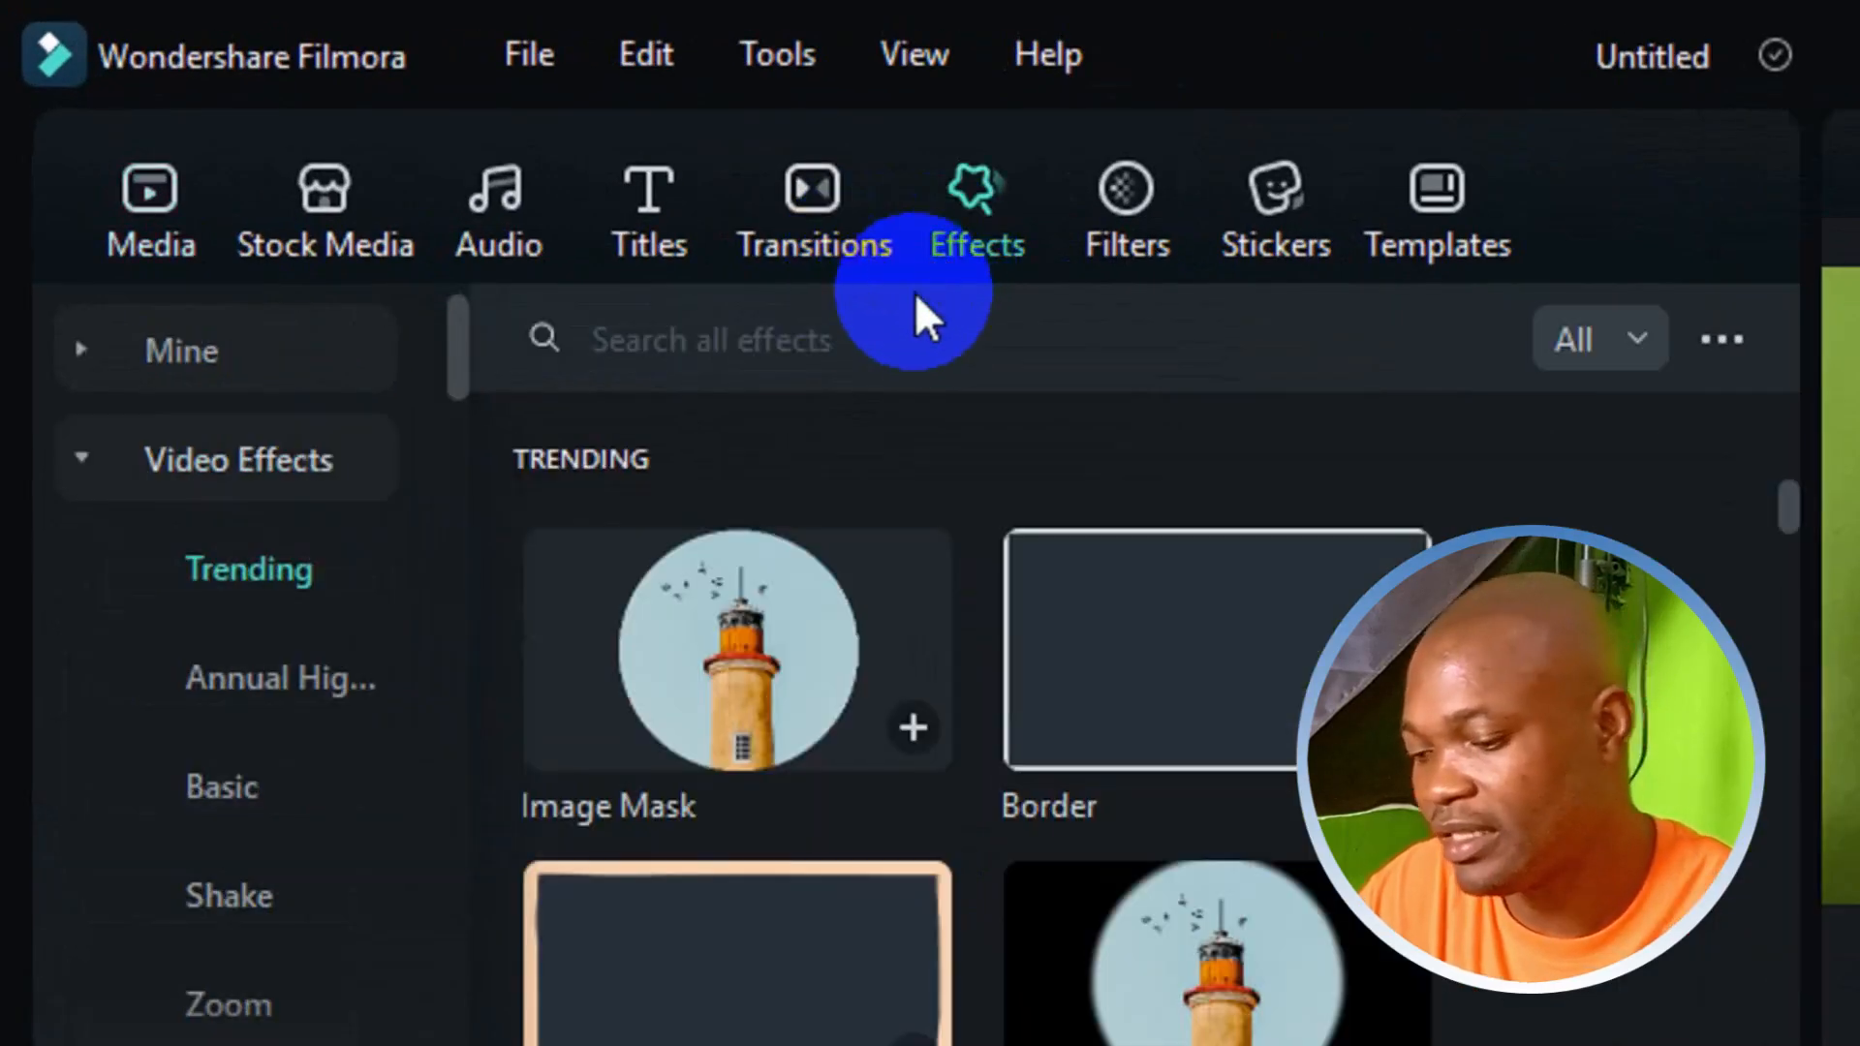
{"action": "left_click", "coordinate": [1039, 324]}
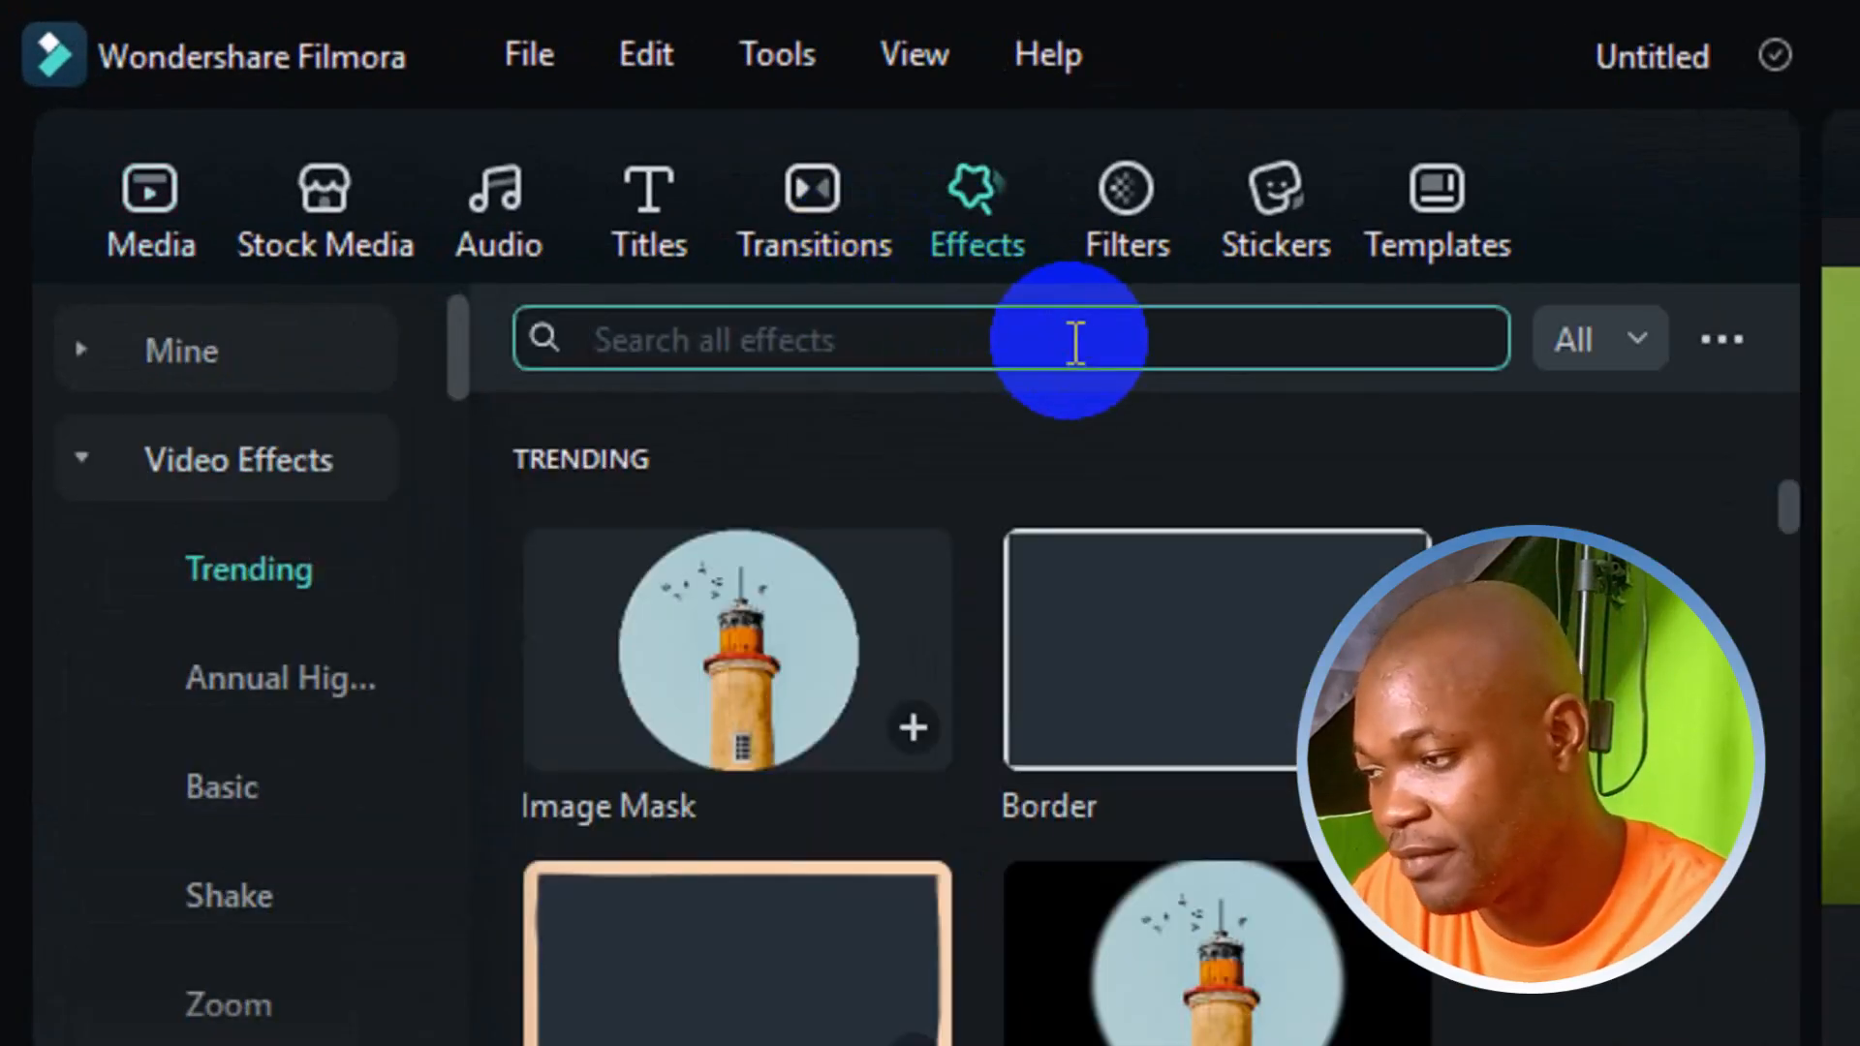
{"action": "type", "text": "im"}
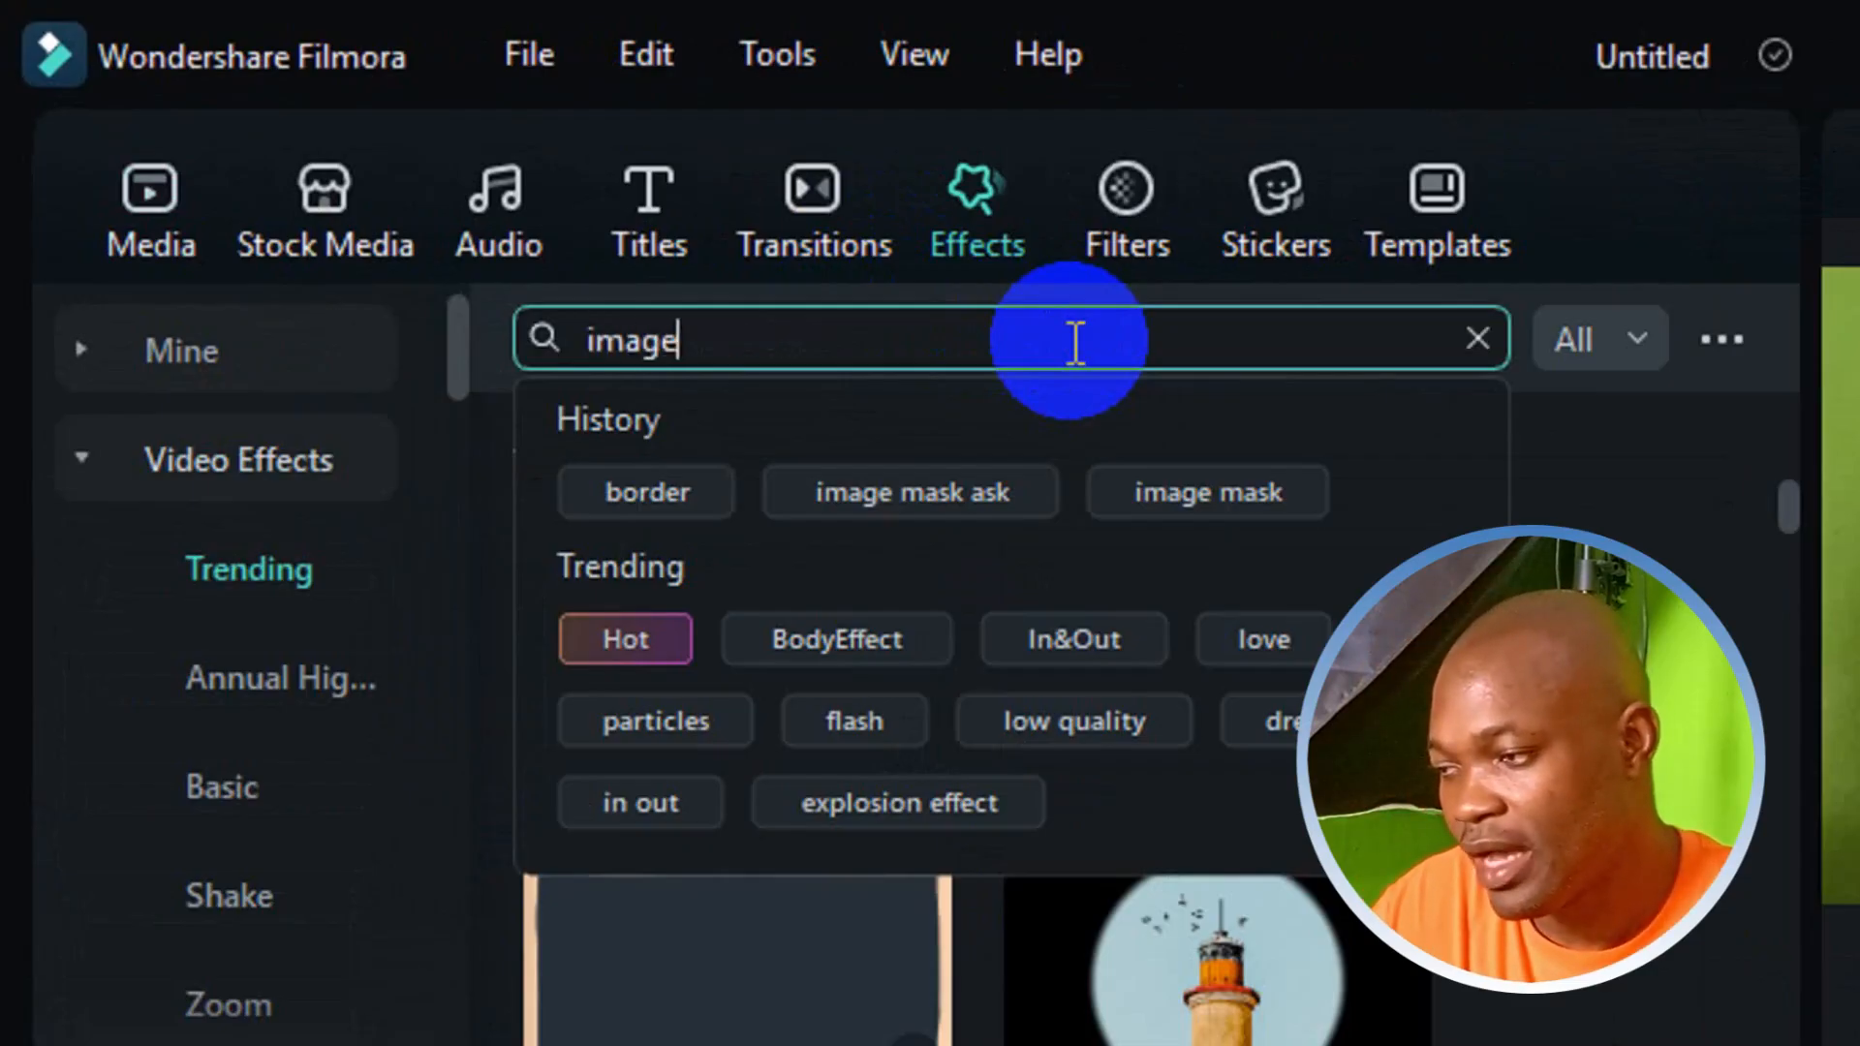
{"action": "type", "text": "age"}
{"action": "key", "text": "Return"}
{"action": "left_click", "coordinate": [1075, 341]}
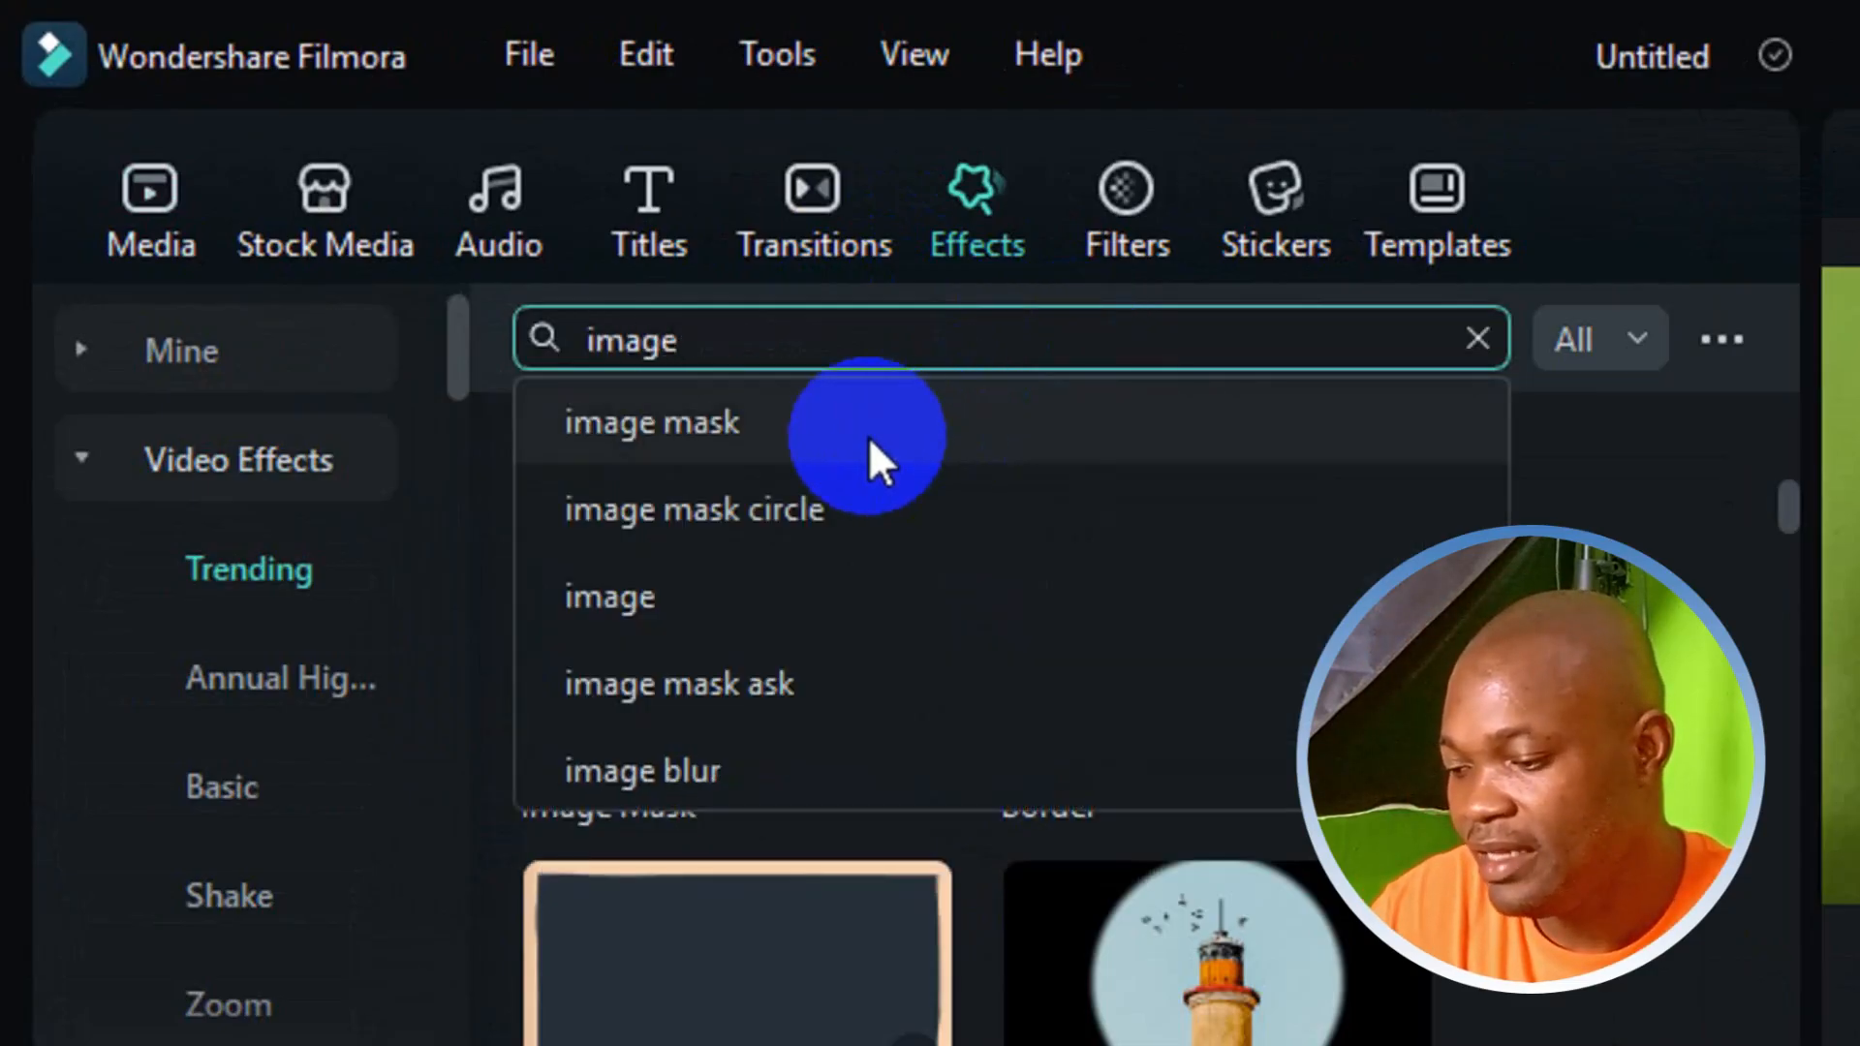
{"action": "left_click", "coordinate": [915, 436]}
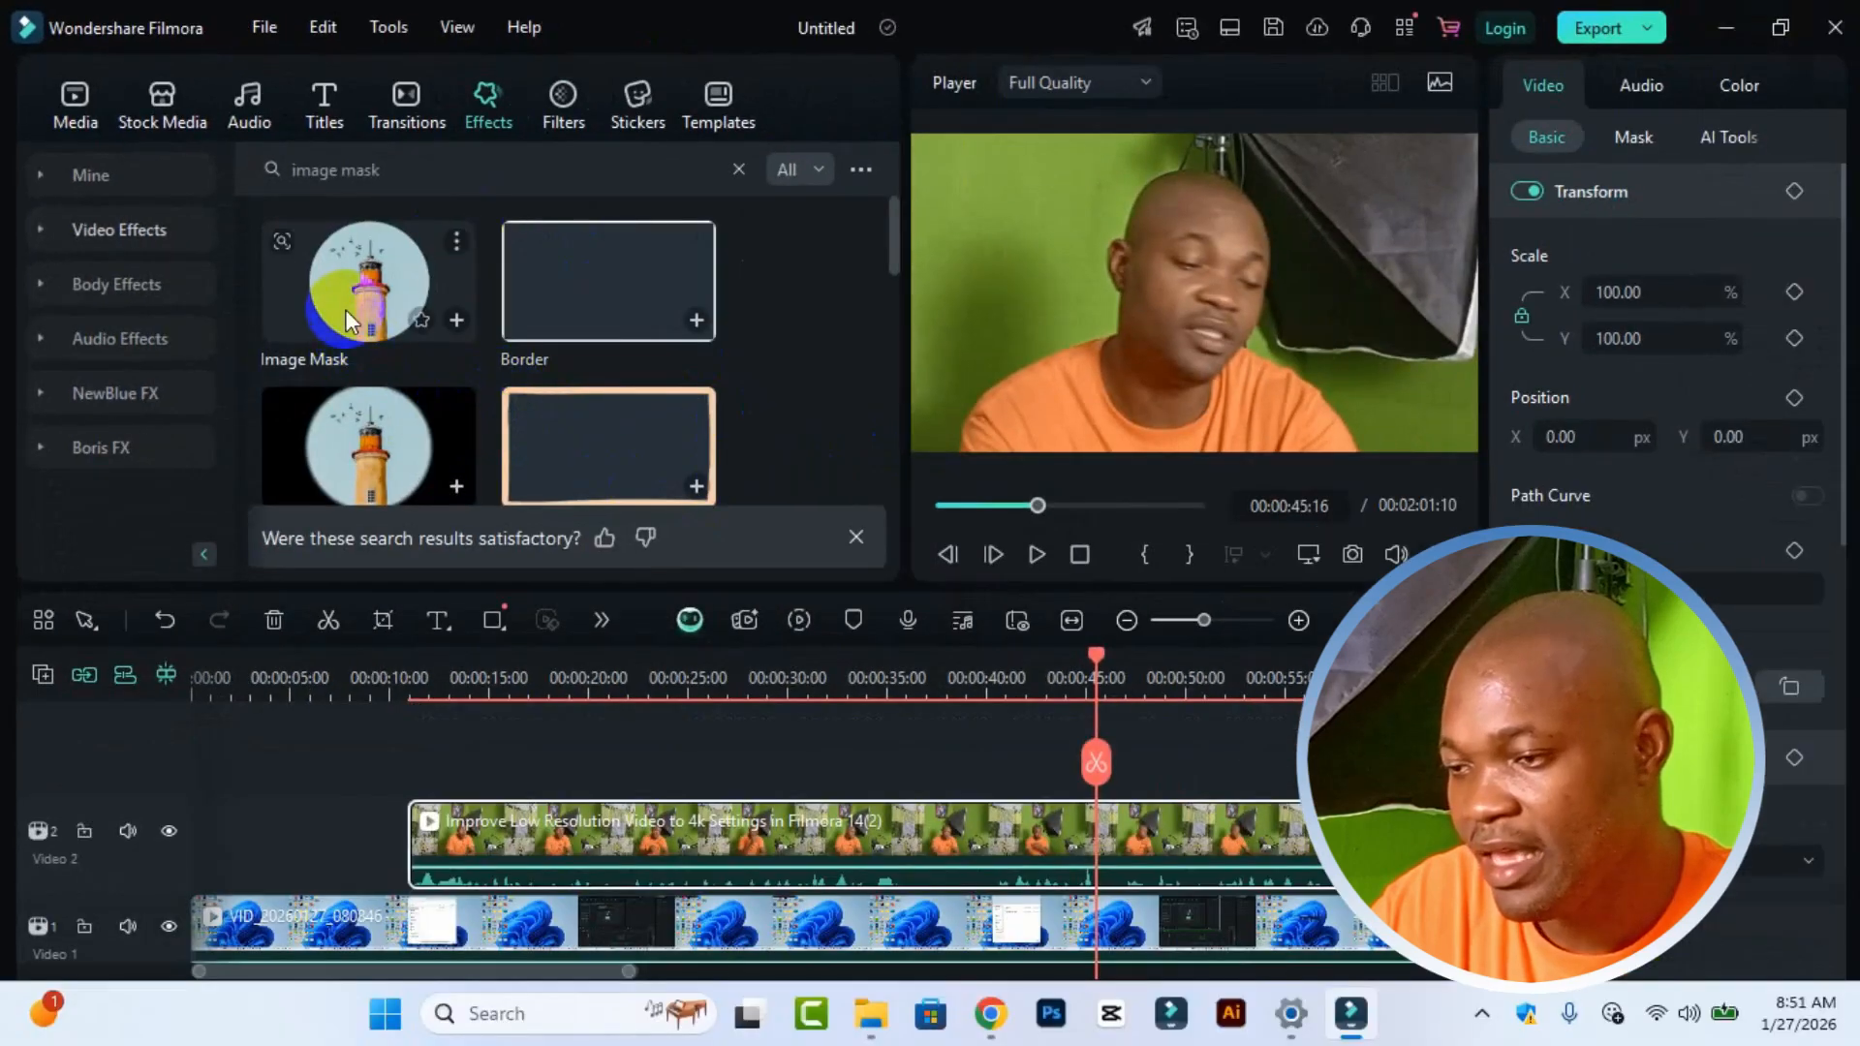
{"action": "left_click", "coordinate": [378, 281]}
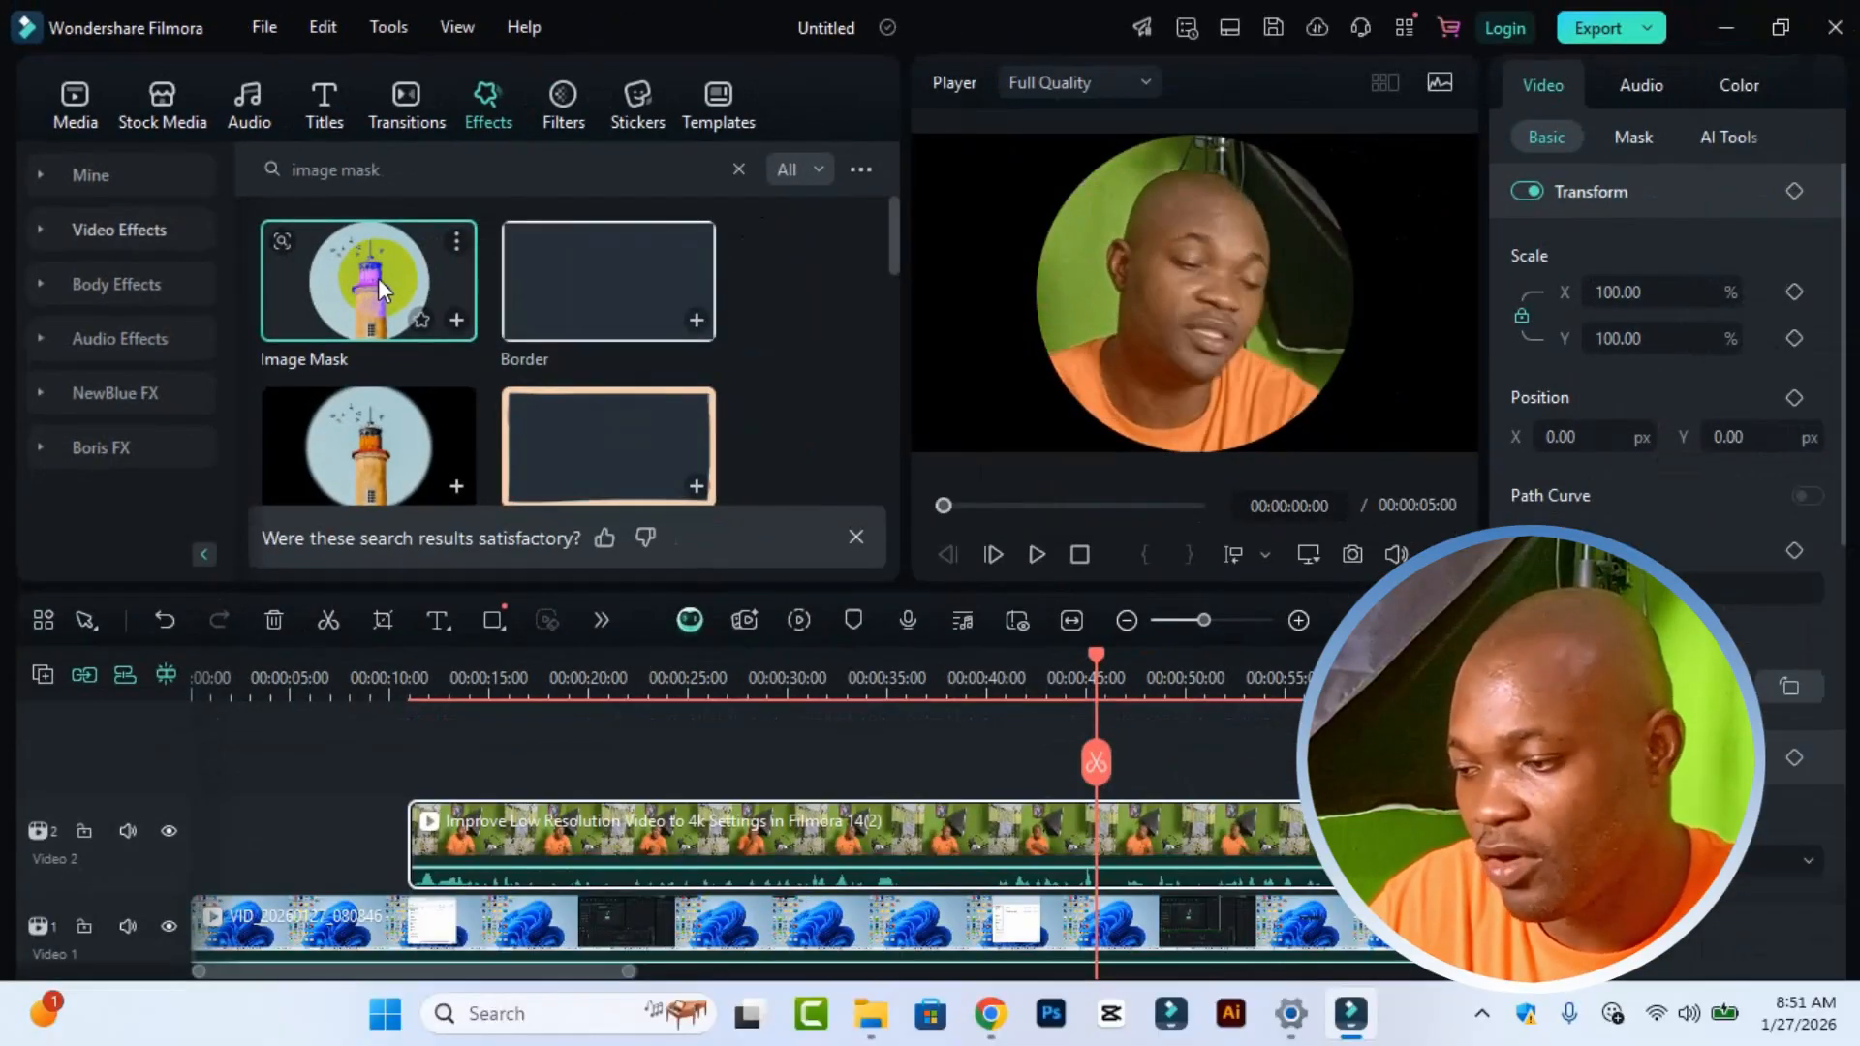
{"action": "left_click_drag", "start_coordinate": [378, 277], "coordinate": [749, 841]}
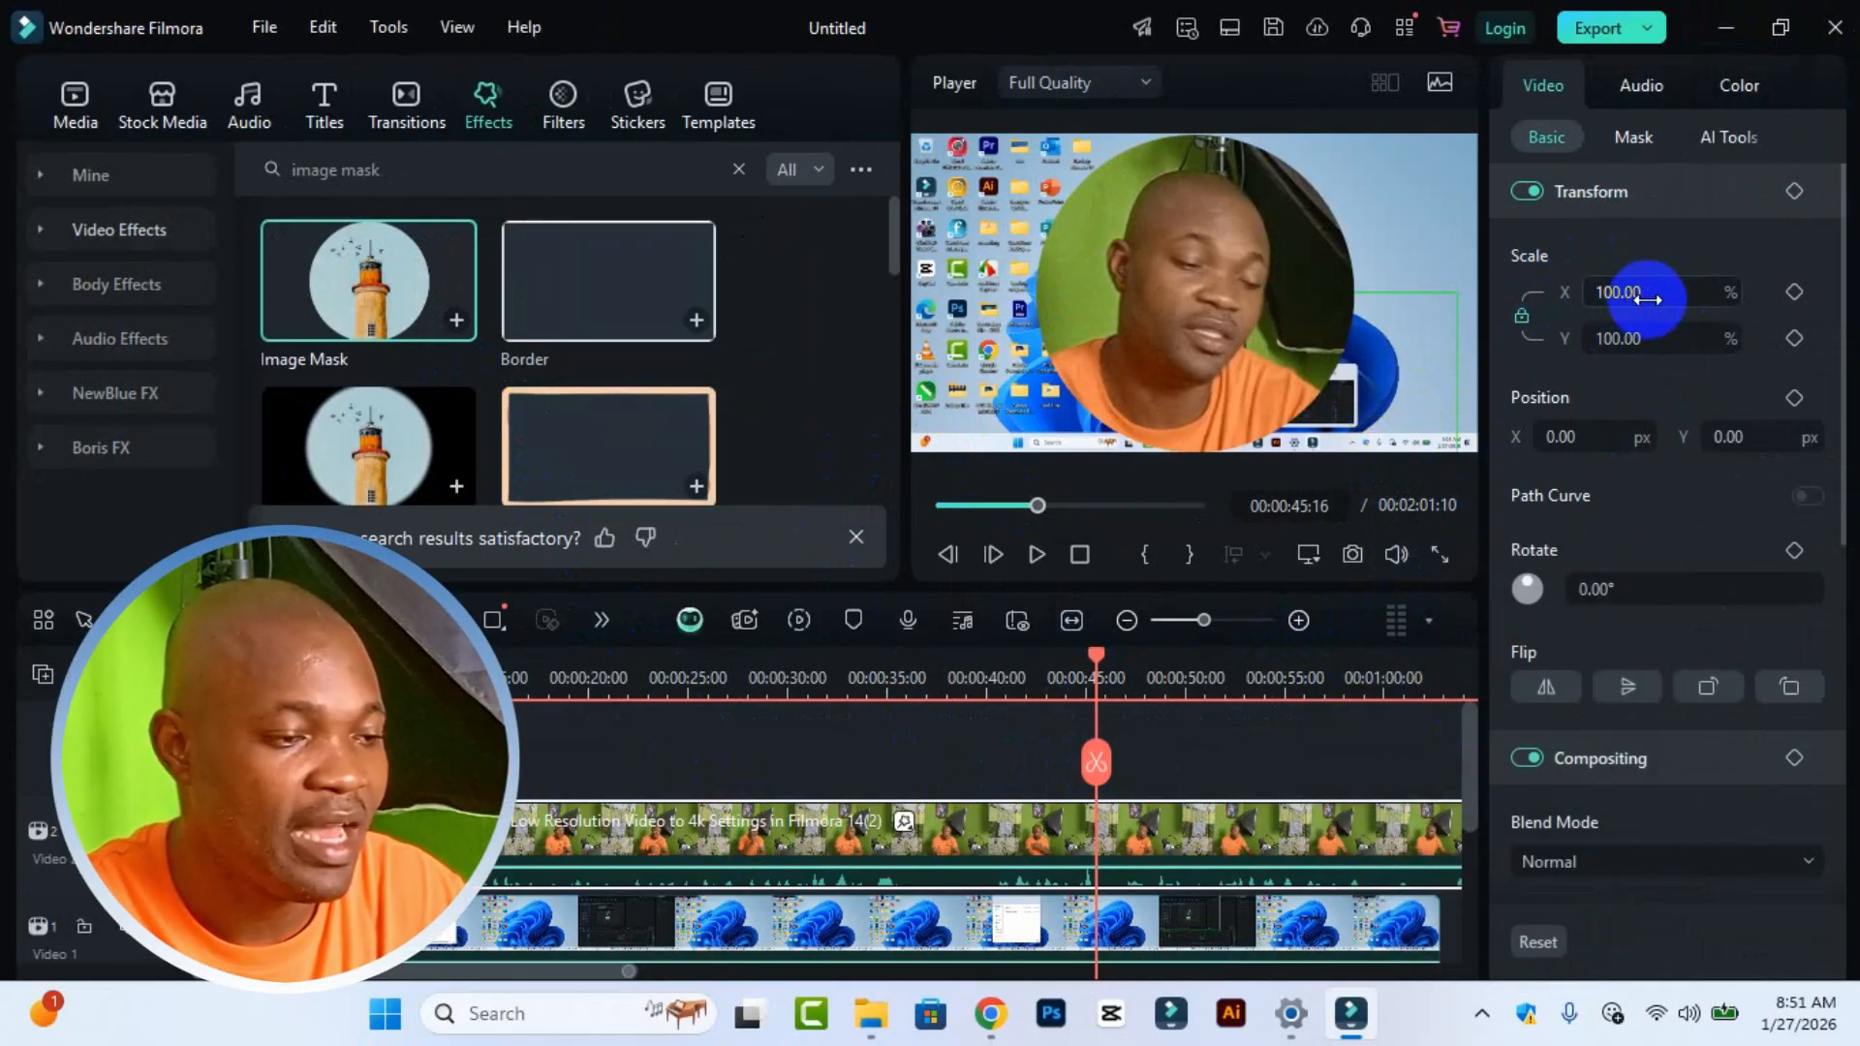
Step: Scale the webcam overlay to 41% and move it to the top-right corner of the frame
{"action": "mouse_move", "coordinate": [1649, 298]}
{"action": "left_mouse_down"}
{"action": "mouse_move", "coordinate": [1627, 299]}
{"action": "mouse_move", "coordinate": [1653, 298]}
{"action": "left_mouse_up"}
{"action": "left_click", "coordinate": [1190, 311]}
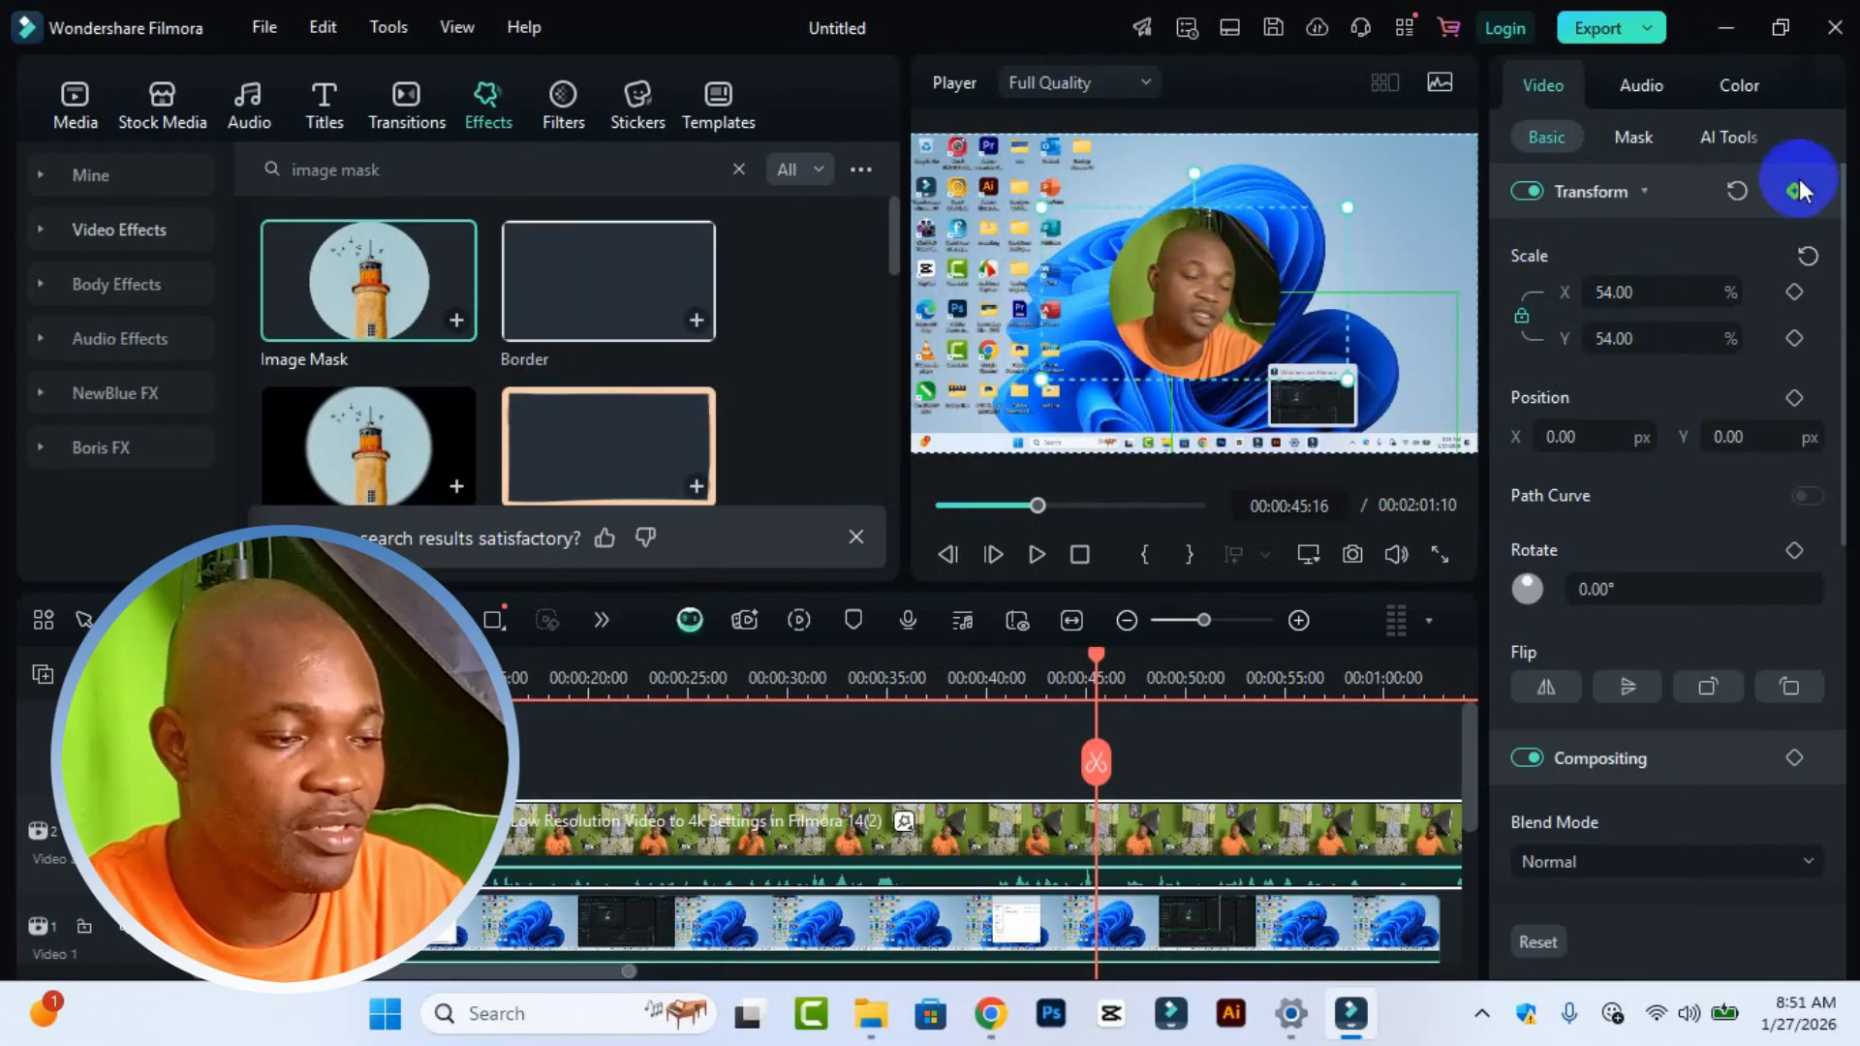
{"action": "left_click_drag", "start_coordinate": [1628, 300], "coordinate": [1640, 294]}
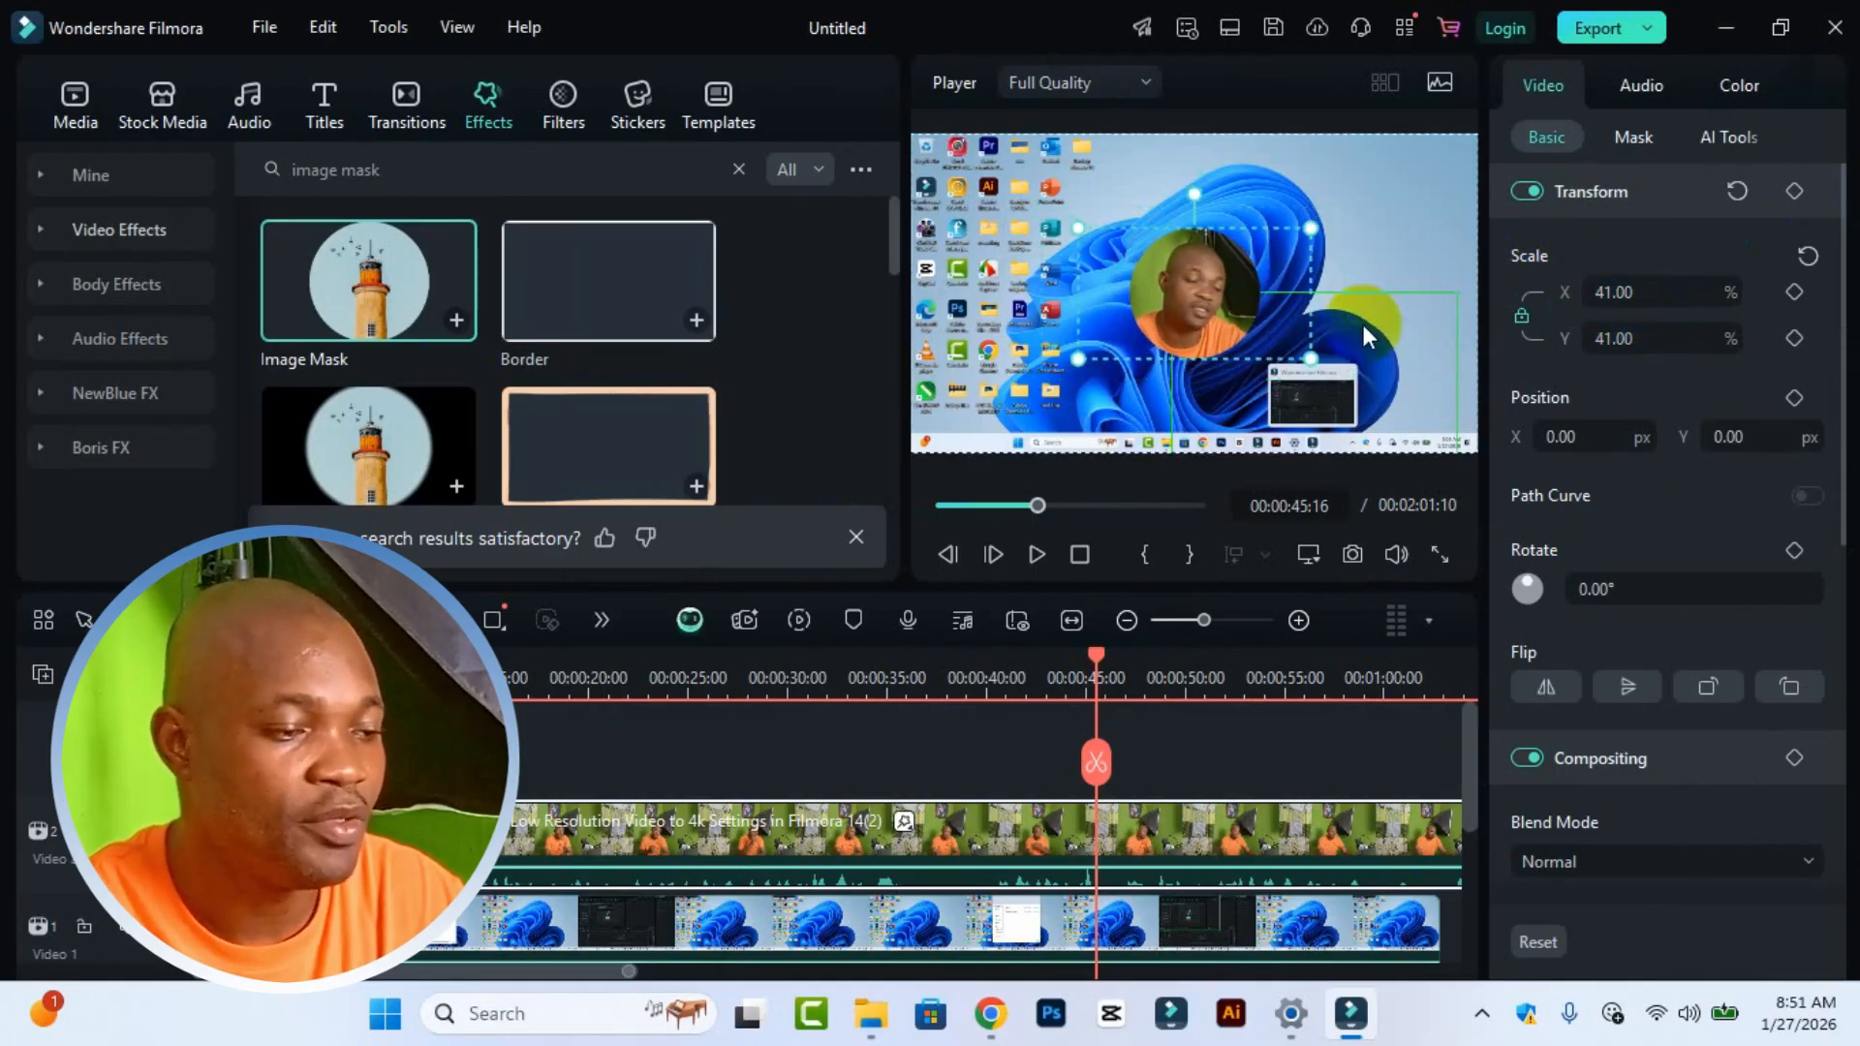
{"action": "left_click_drag", "start_coordinate": [1156, 346], "coordinate": [1381, 266]}
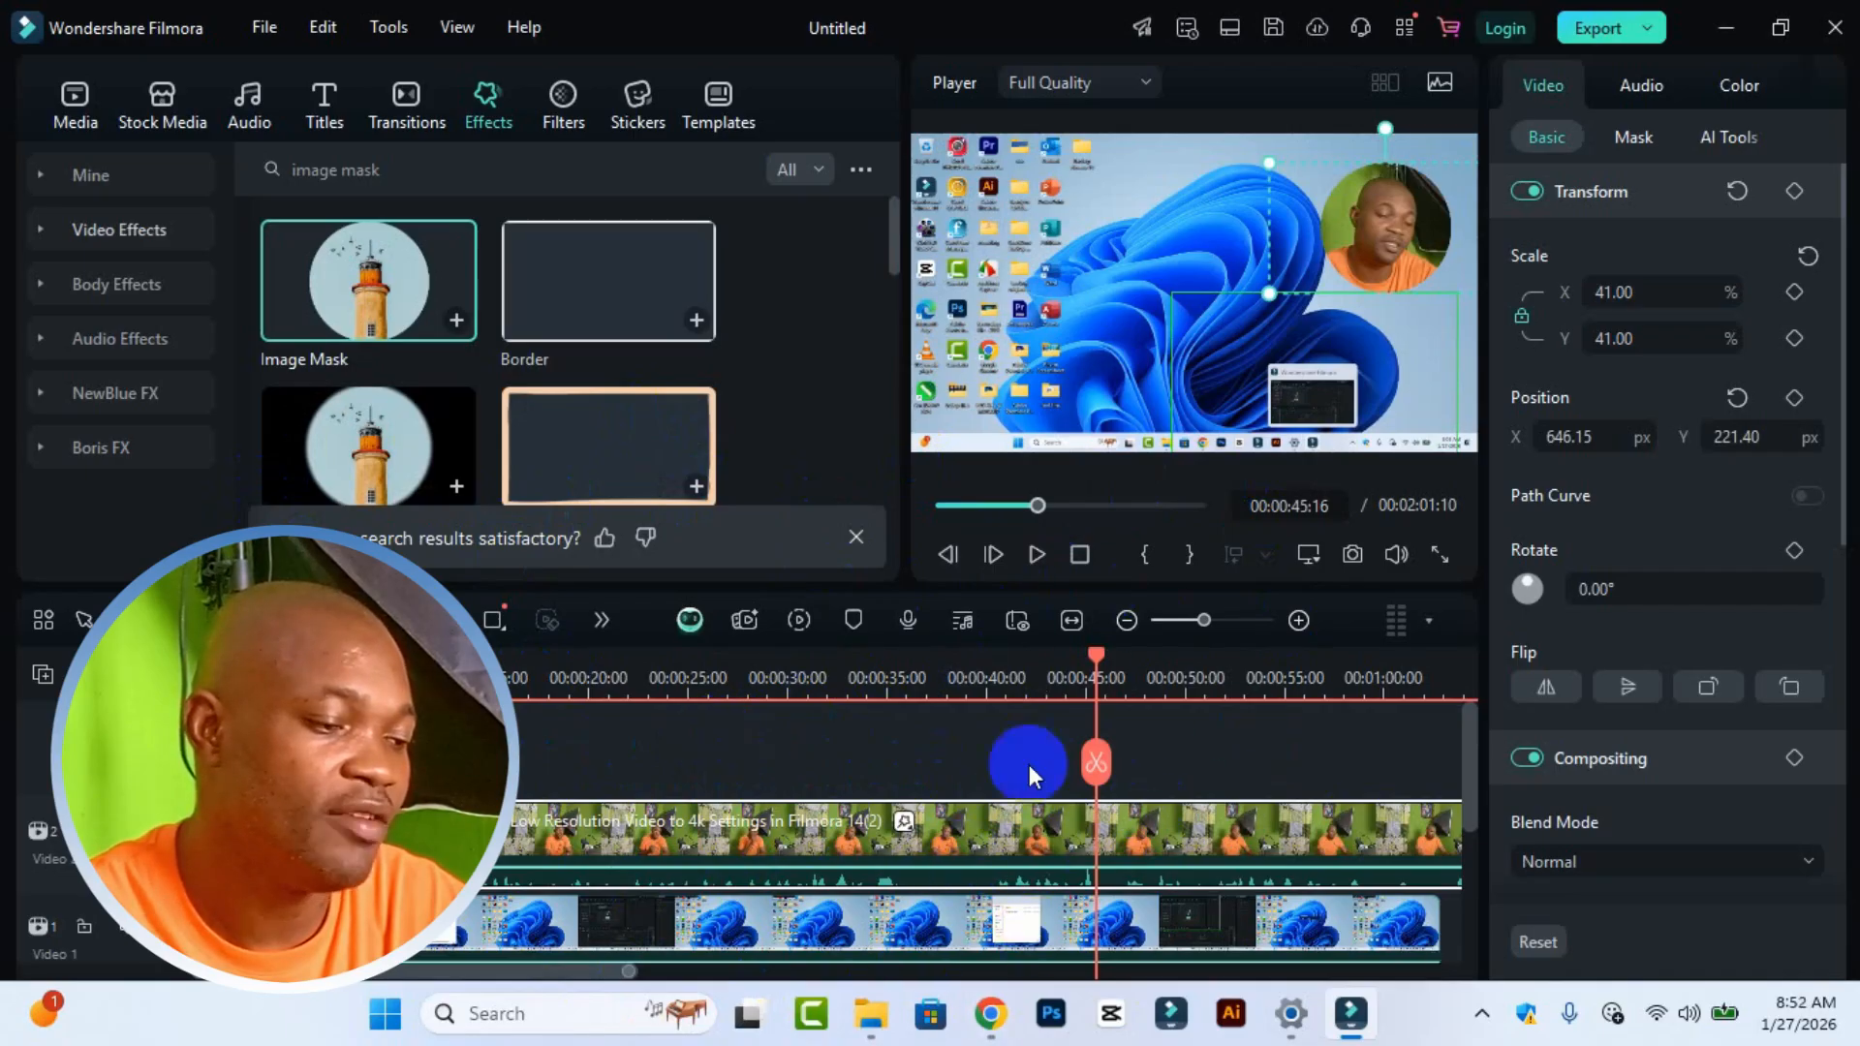
Step: Set the Image Mask X offset to -63 and feather its edge to about 7.94
{"action": "left_click", "coordinate": [794, 683]}
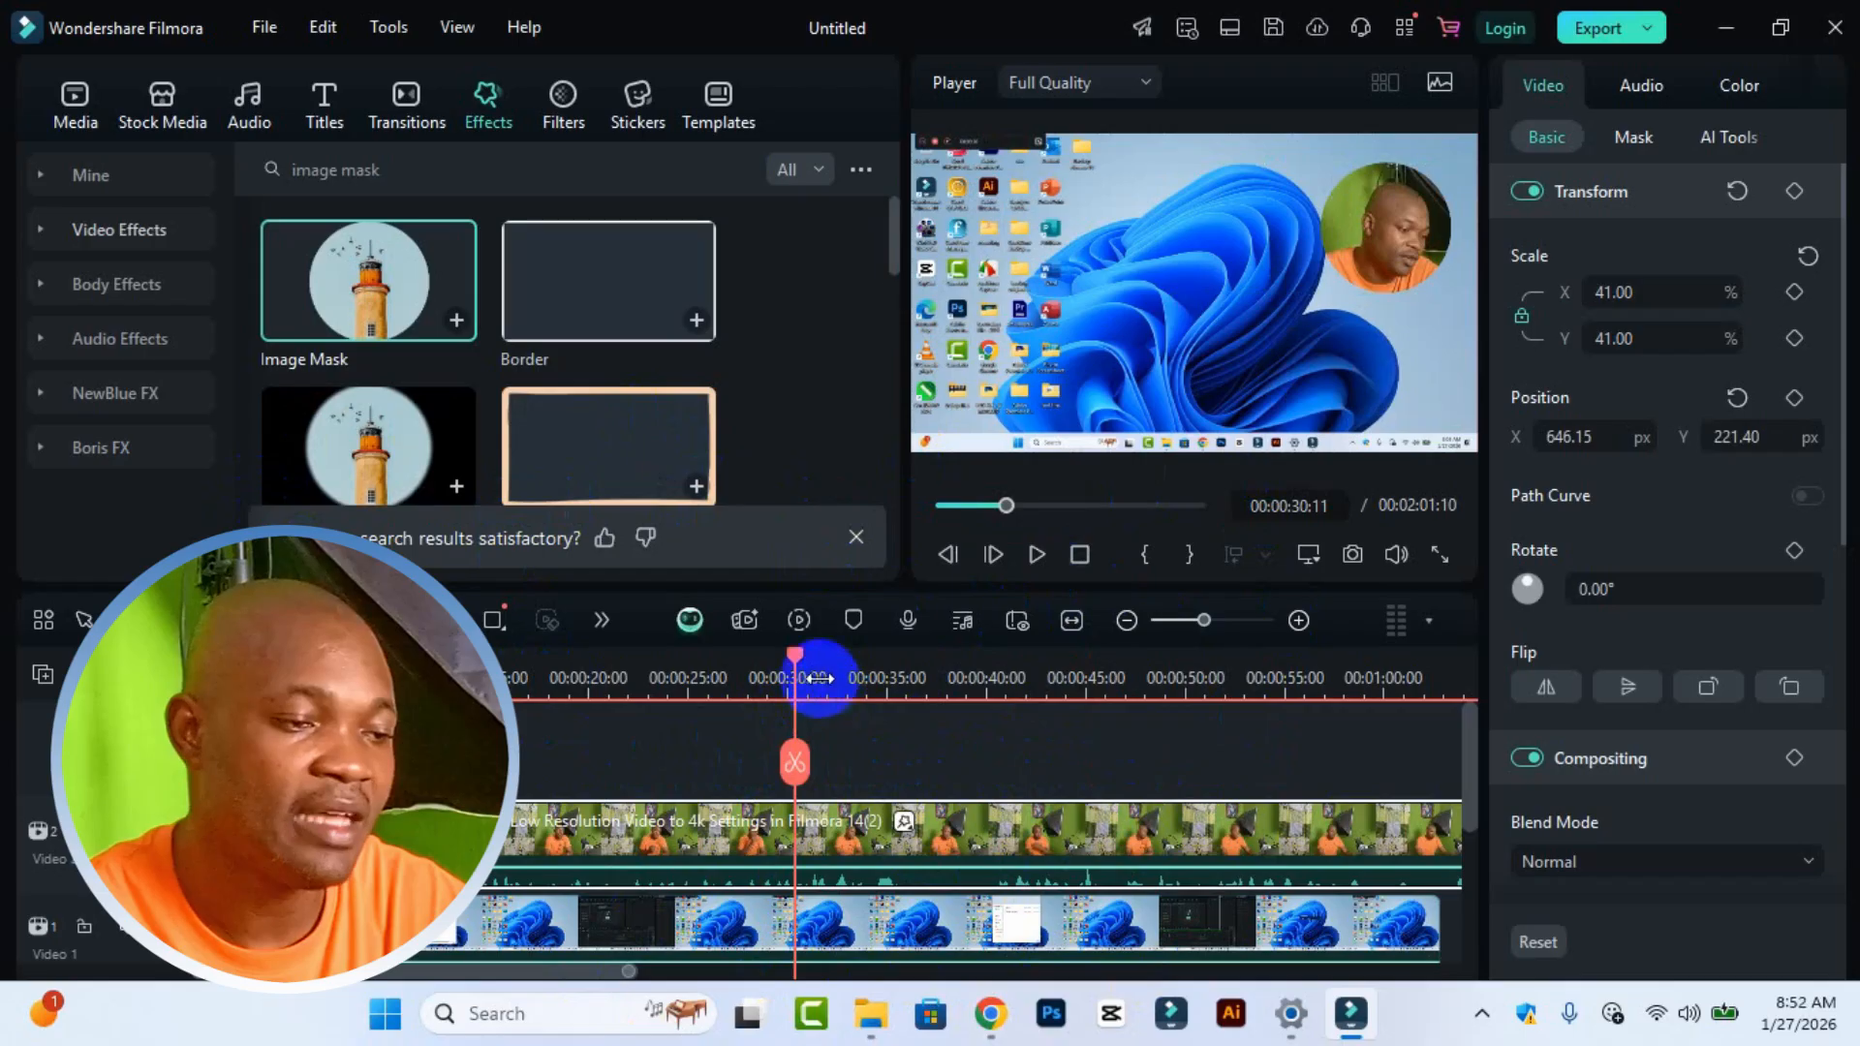
{"action": "left_click_drag", "start_coordinate": [797, 663], "coordinate": [1175, 817]}
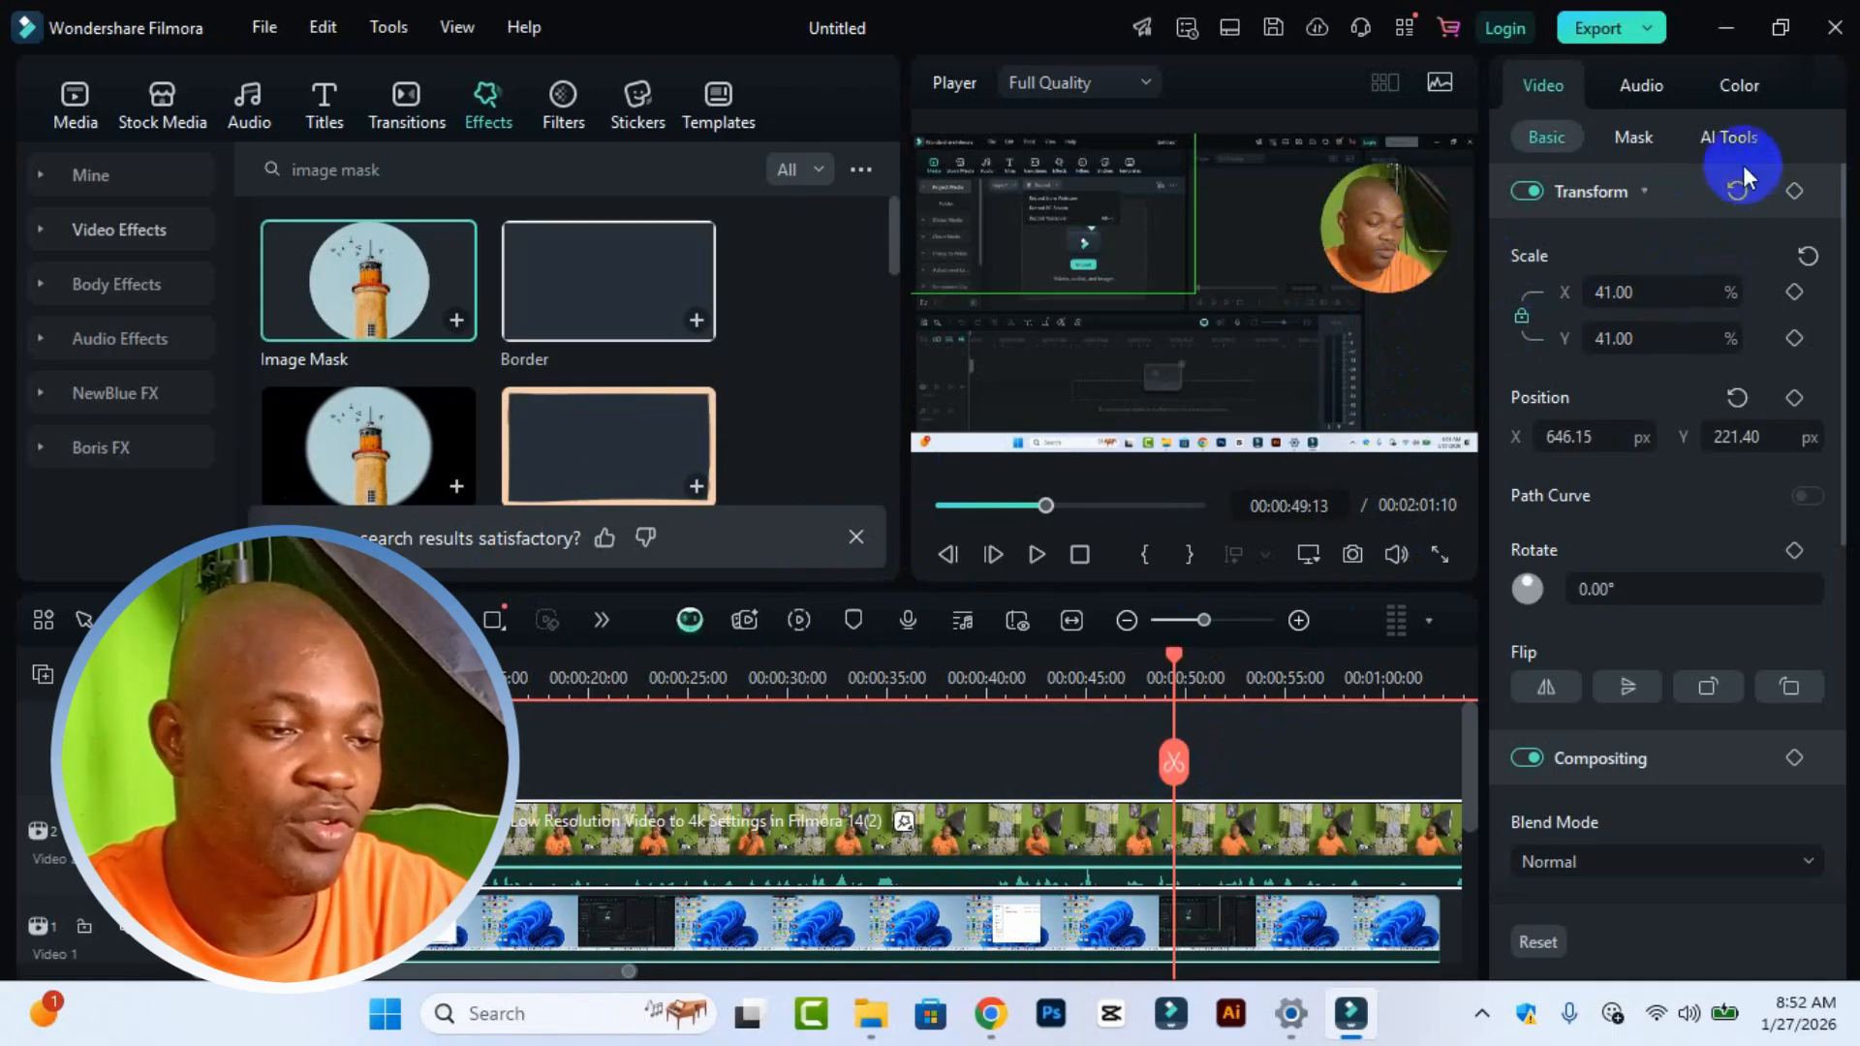
{"action": "left_click", "coordinate": [1840, 102]}
{"action": "left_click", "coordinate": [1802, 97]}
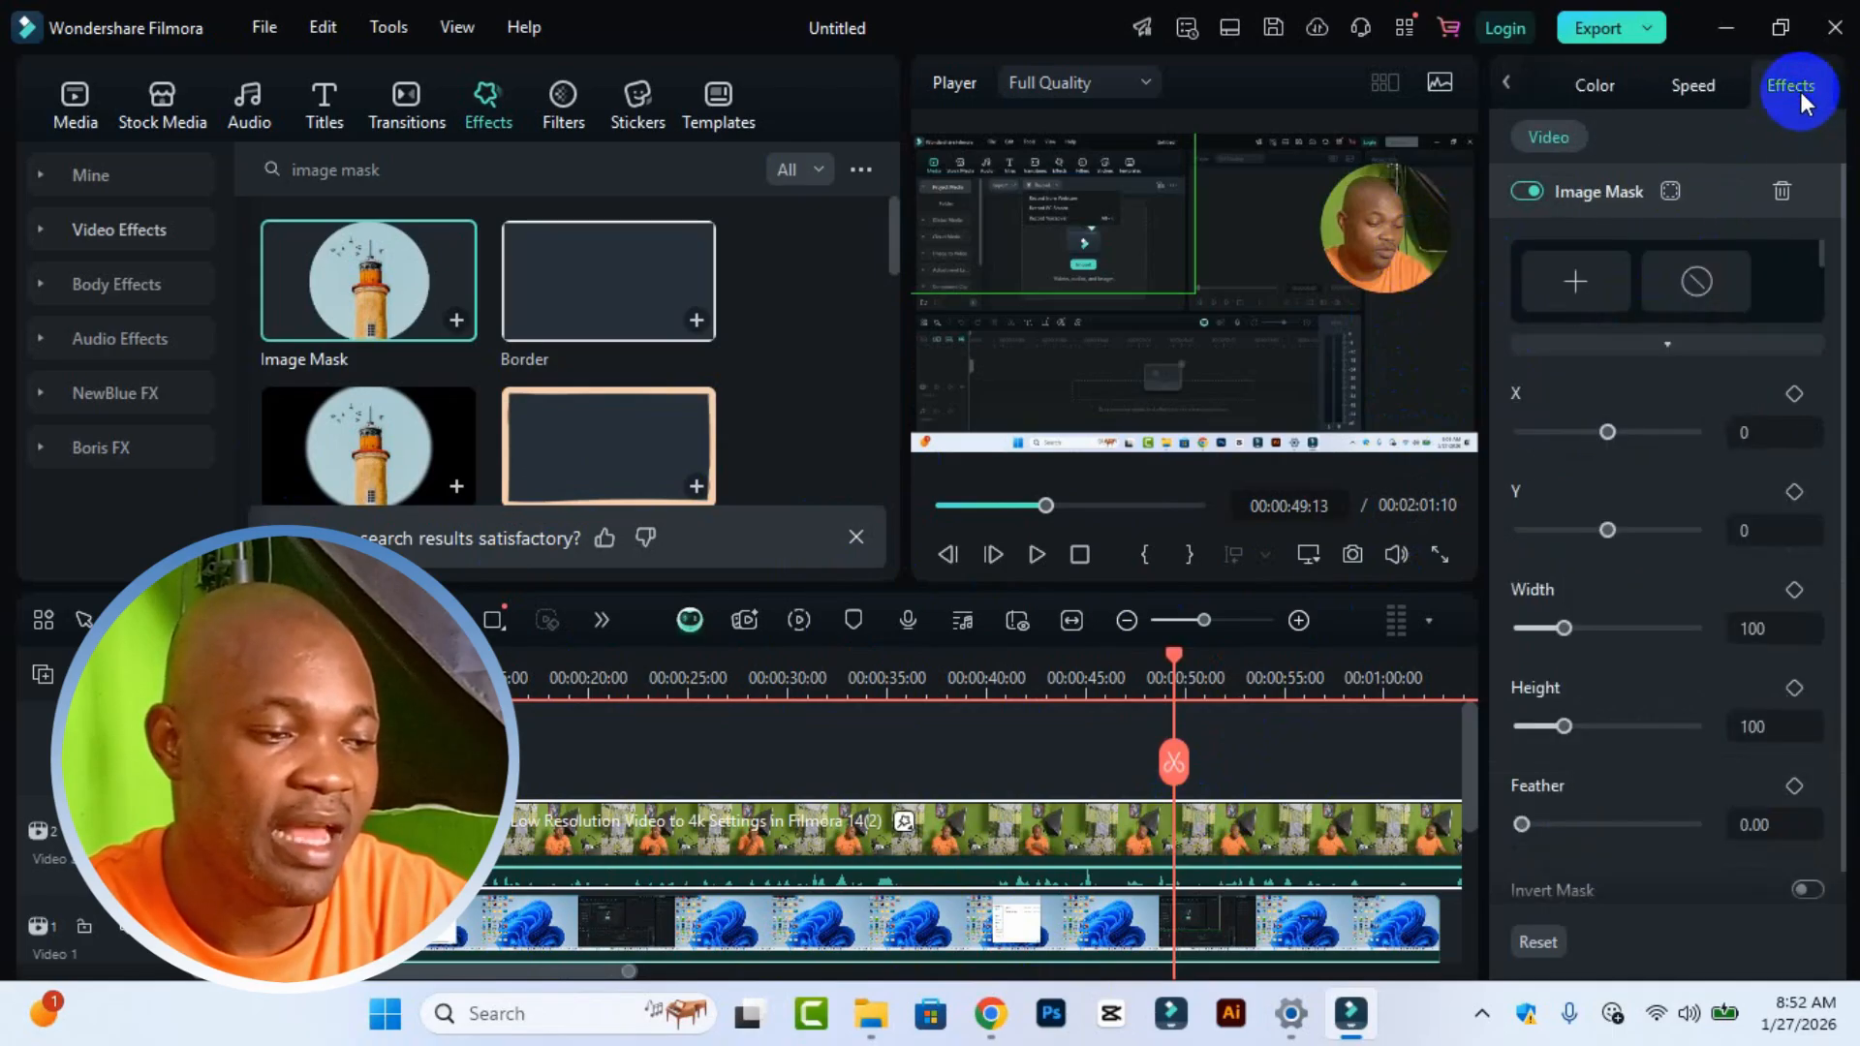
{"action": "left_click_drag", "start_coordinate": [1604, 433], "coordinate": [1600, 433]}
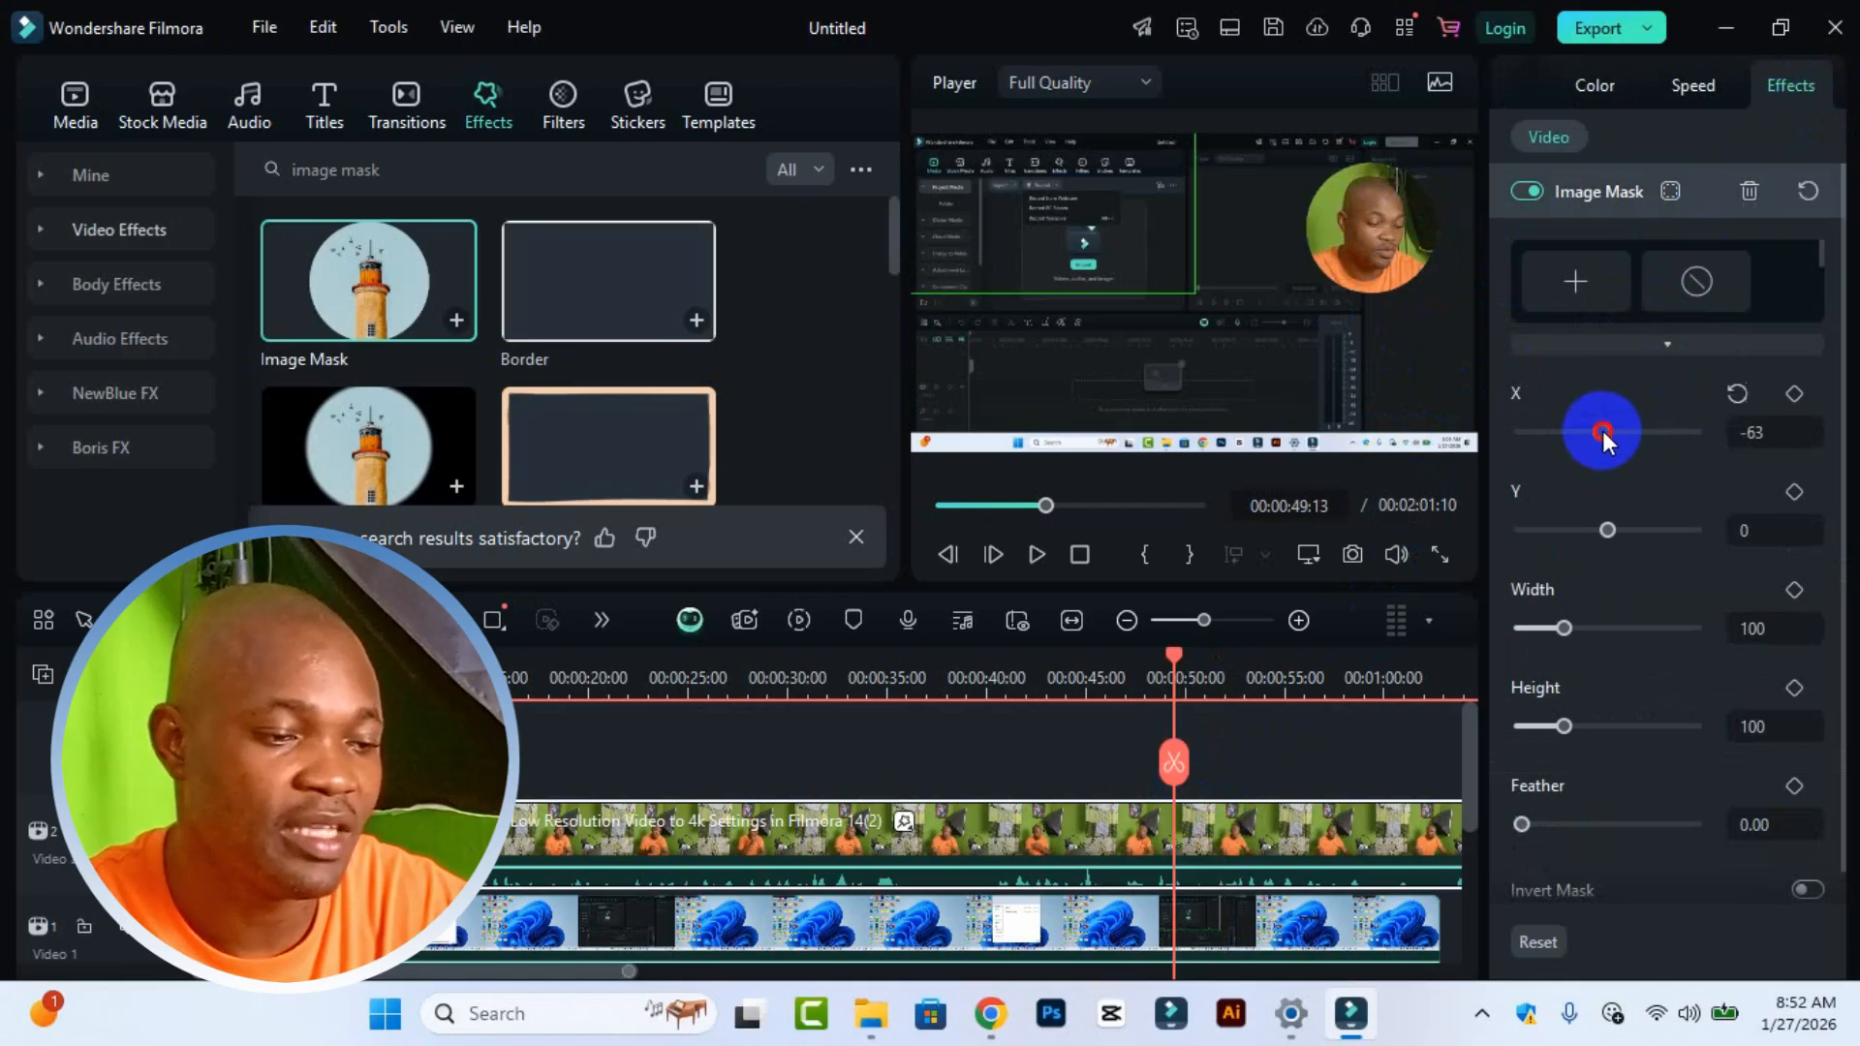
{"action": "left_click", "coordinate": [1608, 531]}
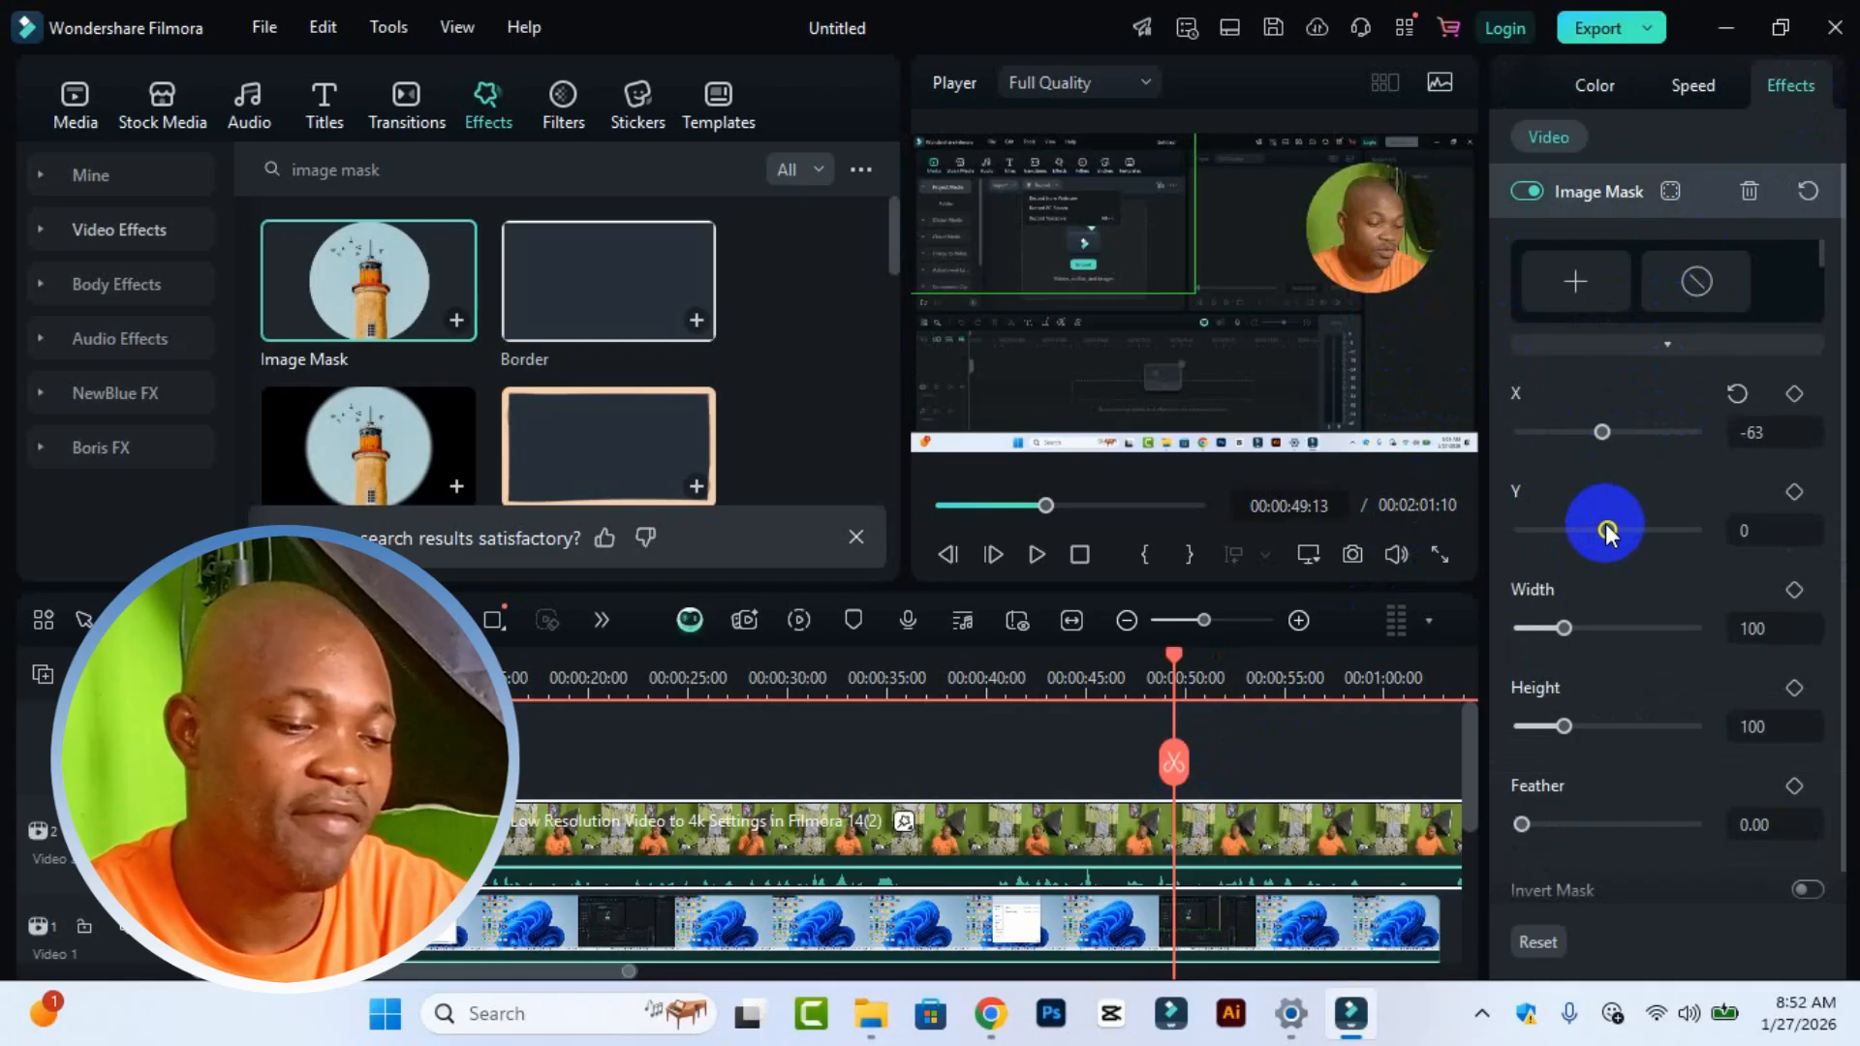
{"action": "left_click", "coordinate": [1565, 629]}
{"action": "scroll", "coordinate": [1587, 807], "scroll_direction": "down", "scroll_amount": 1}
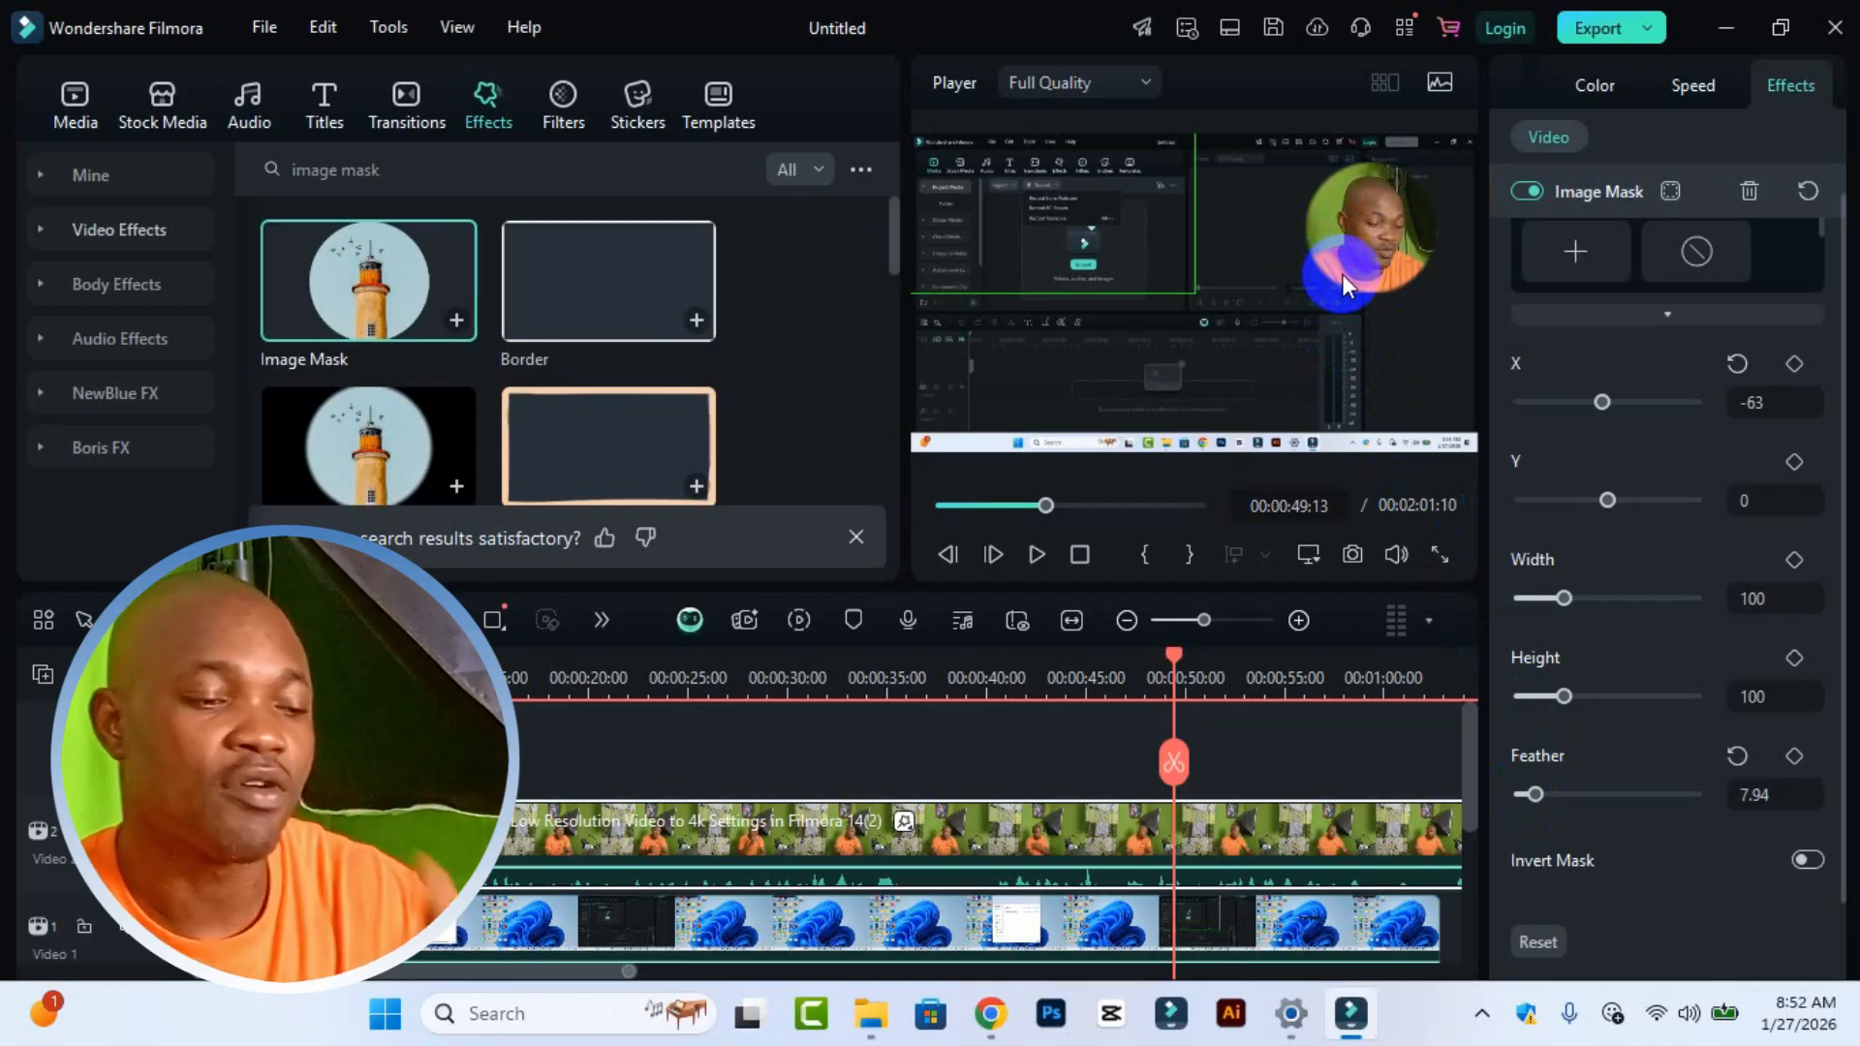
Step: Preview the picture-in-picture result in full screen
{"action": "left_click", "coordinate": [1443, 548]}
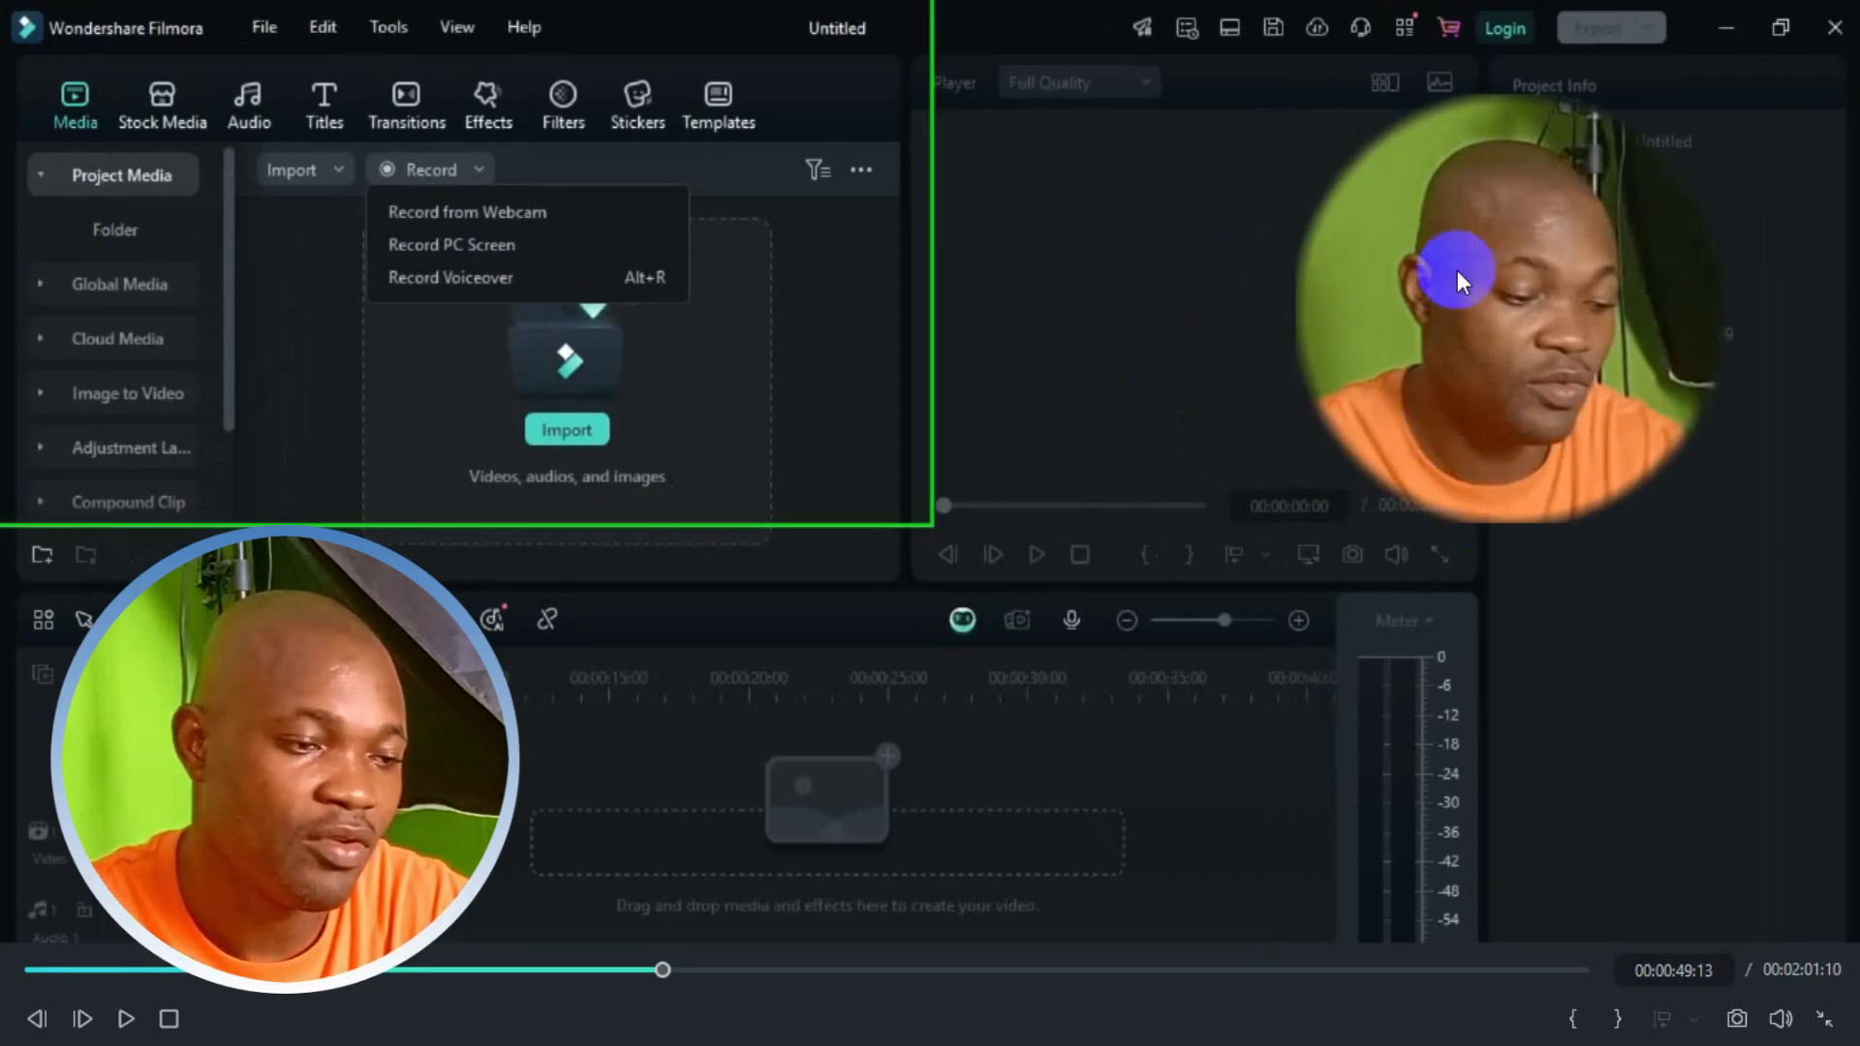
{"action": "left_click", "coordinate": [1824, 1019]}
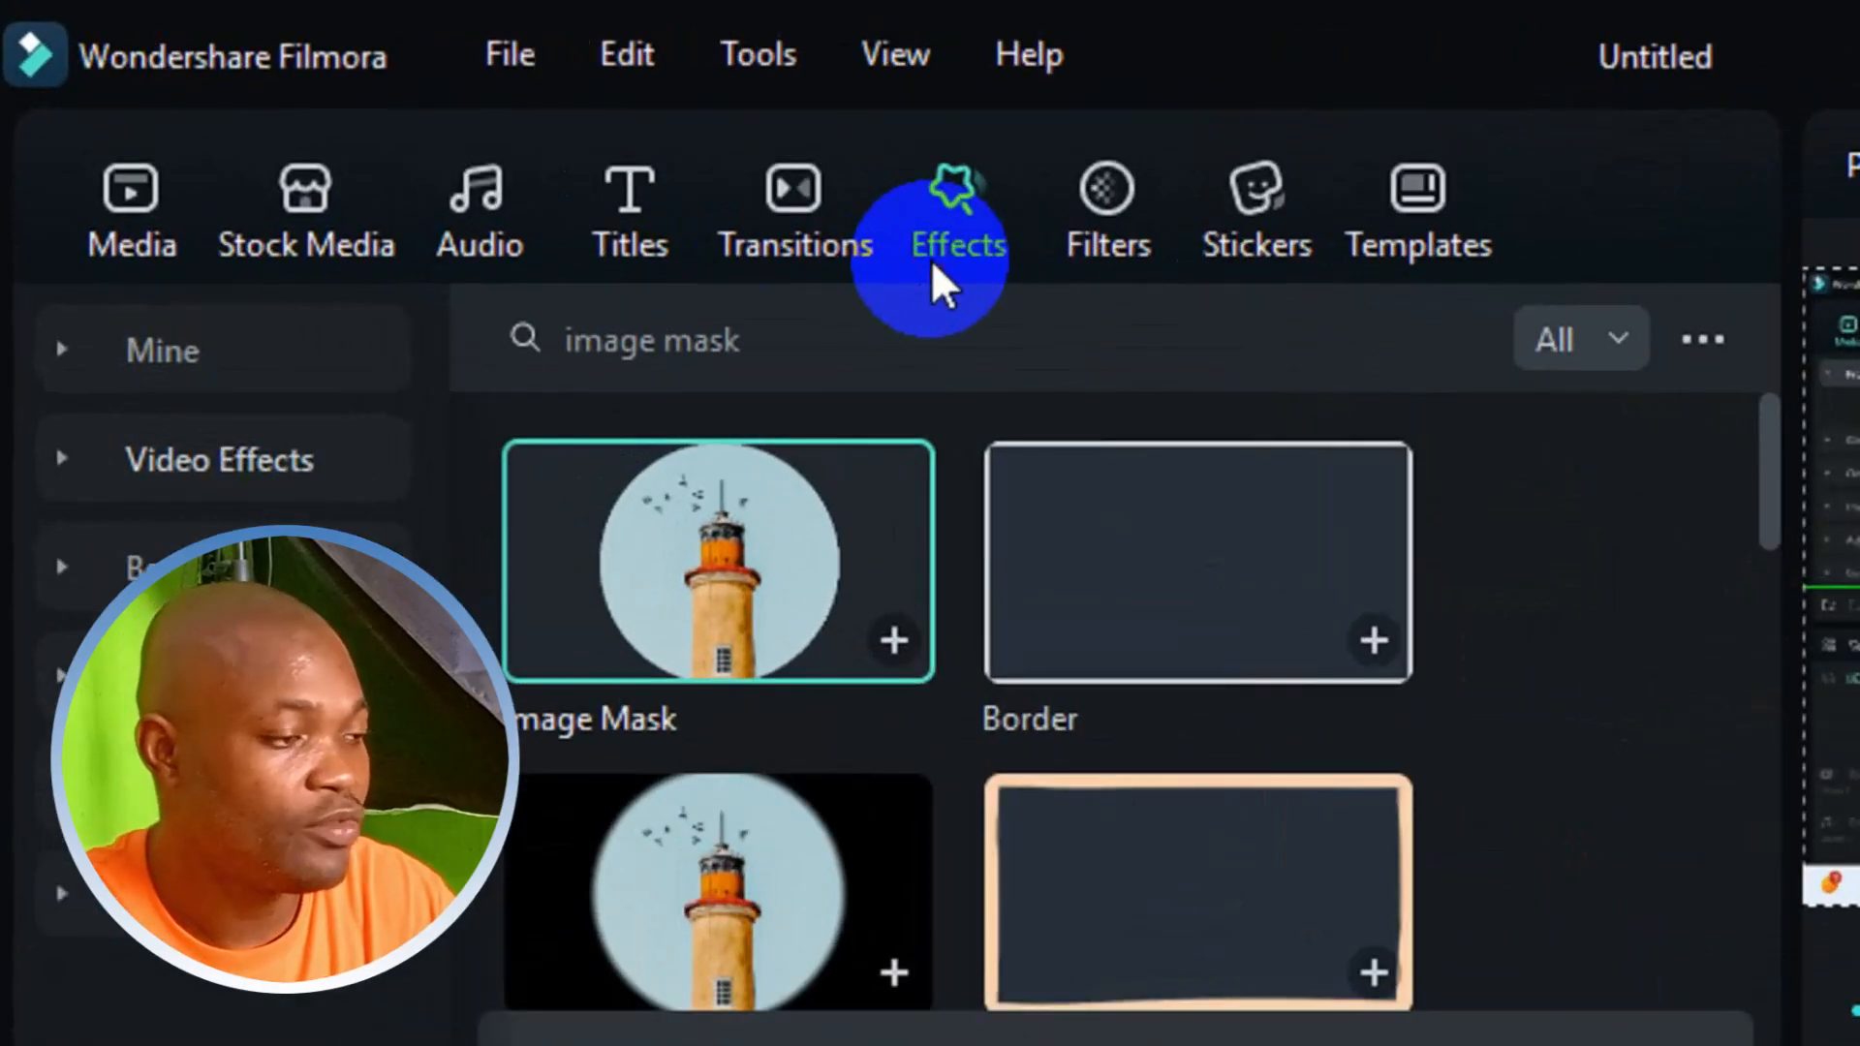
Step: Search the effects library for border
{"action": "left_click", "coordinate": [461, 179]}
{"action": "left_click", "coordinate": [895, 352]}
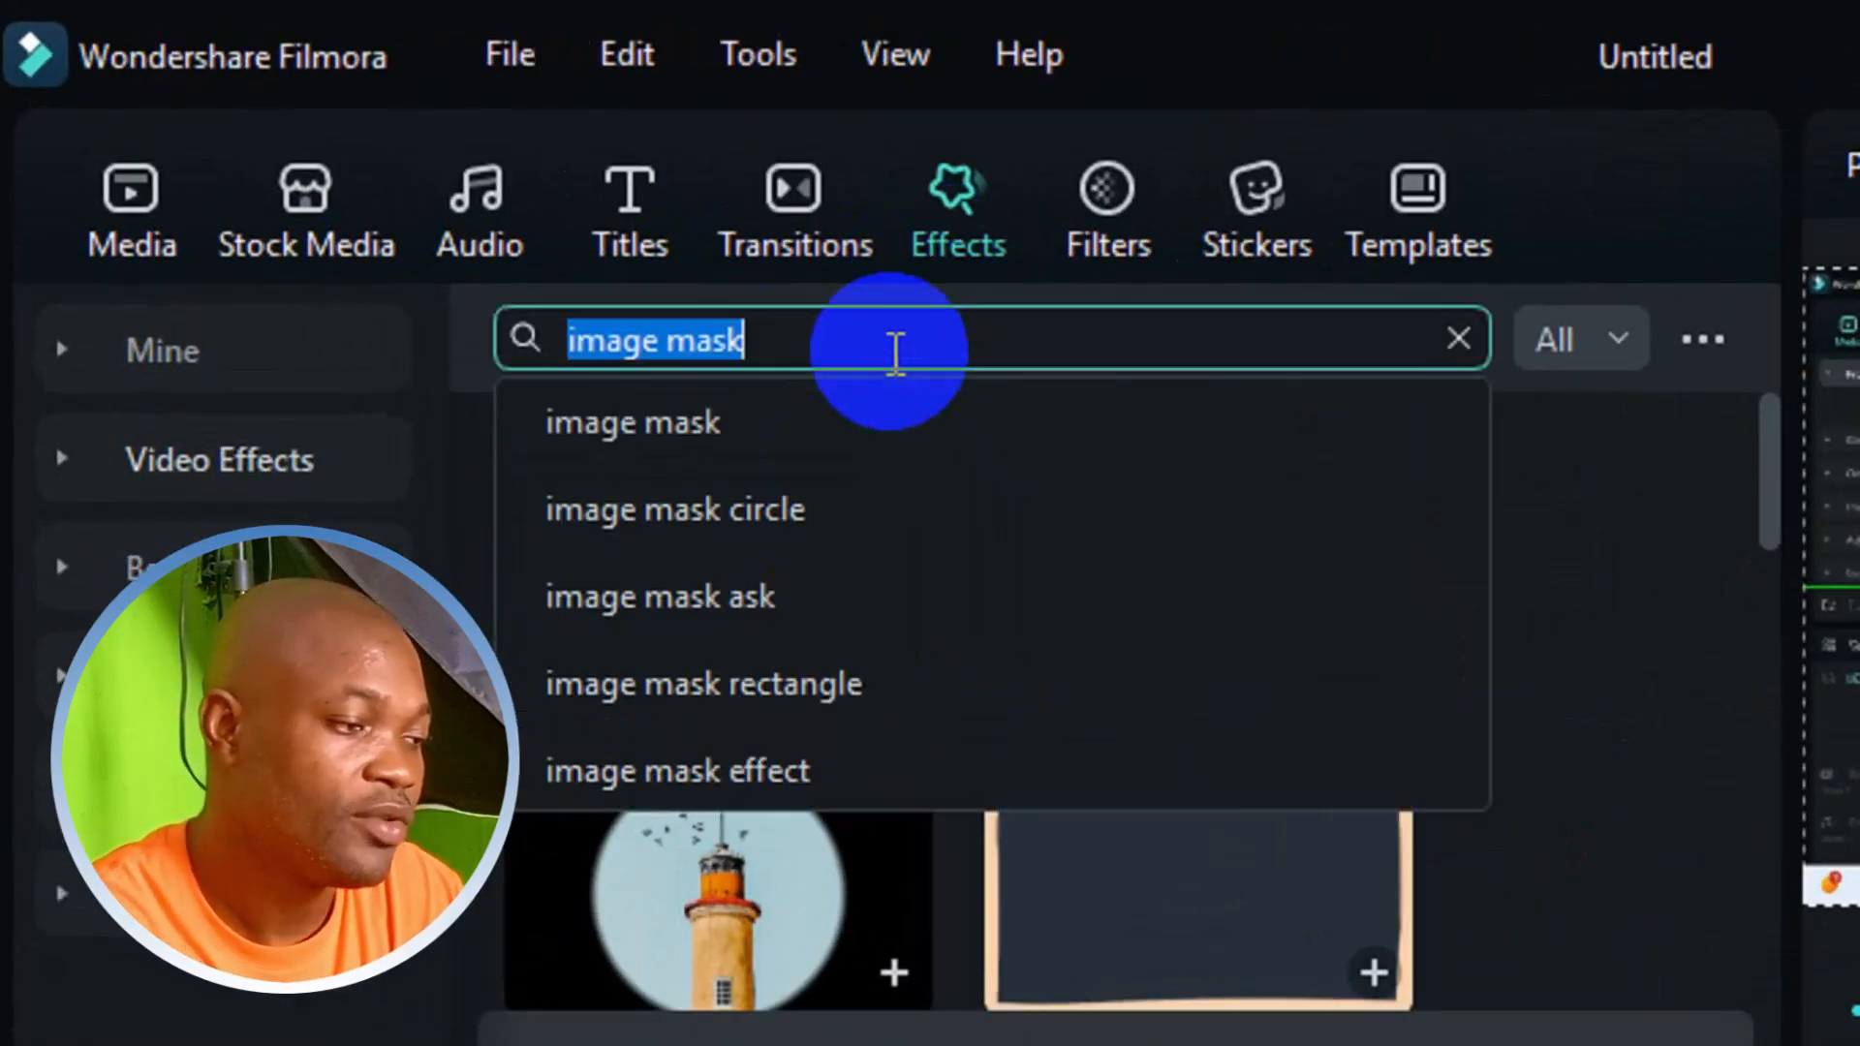
{"action": "type", "text": "borde"}
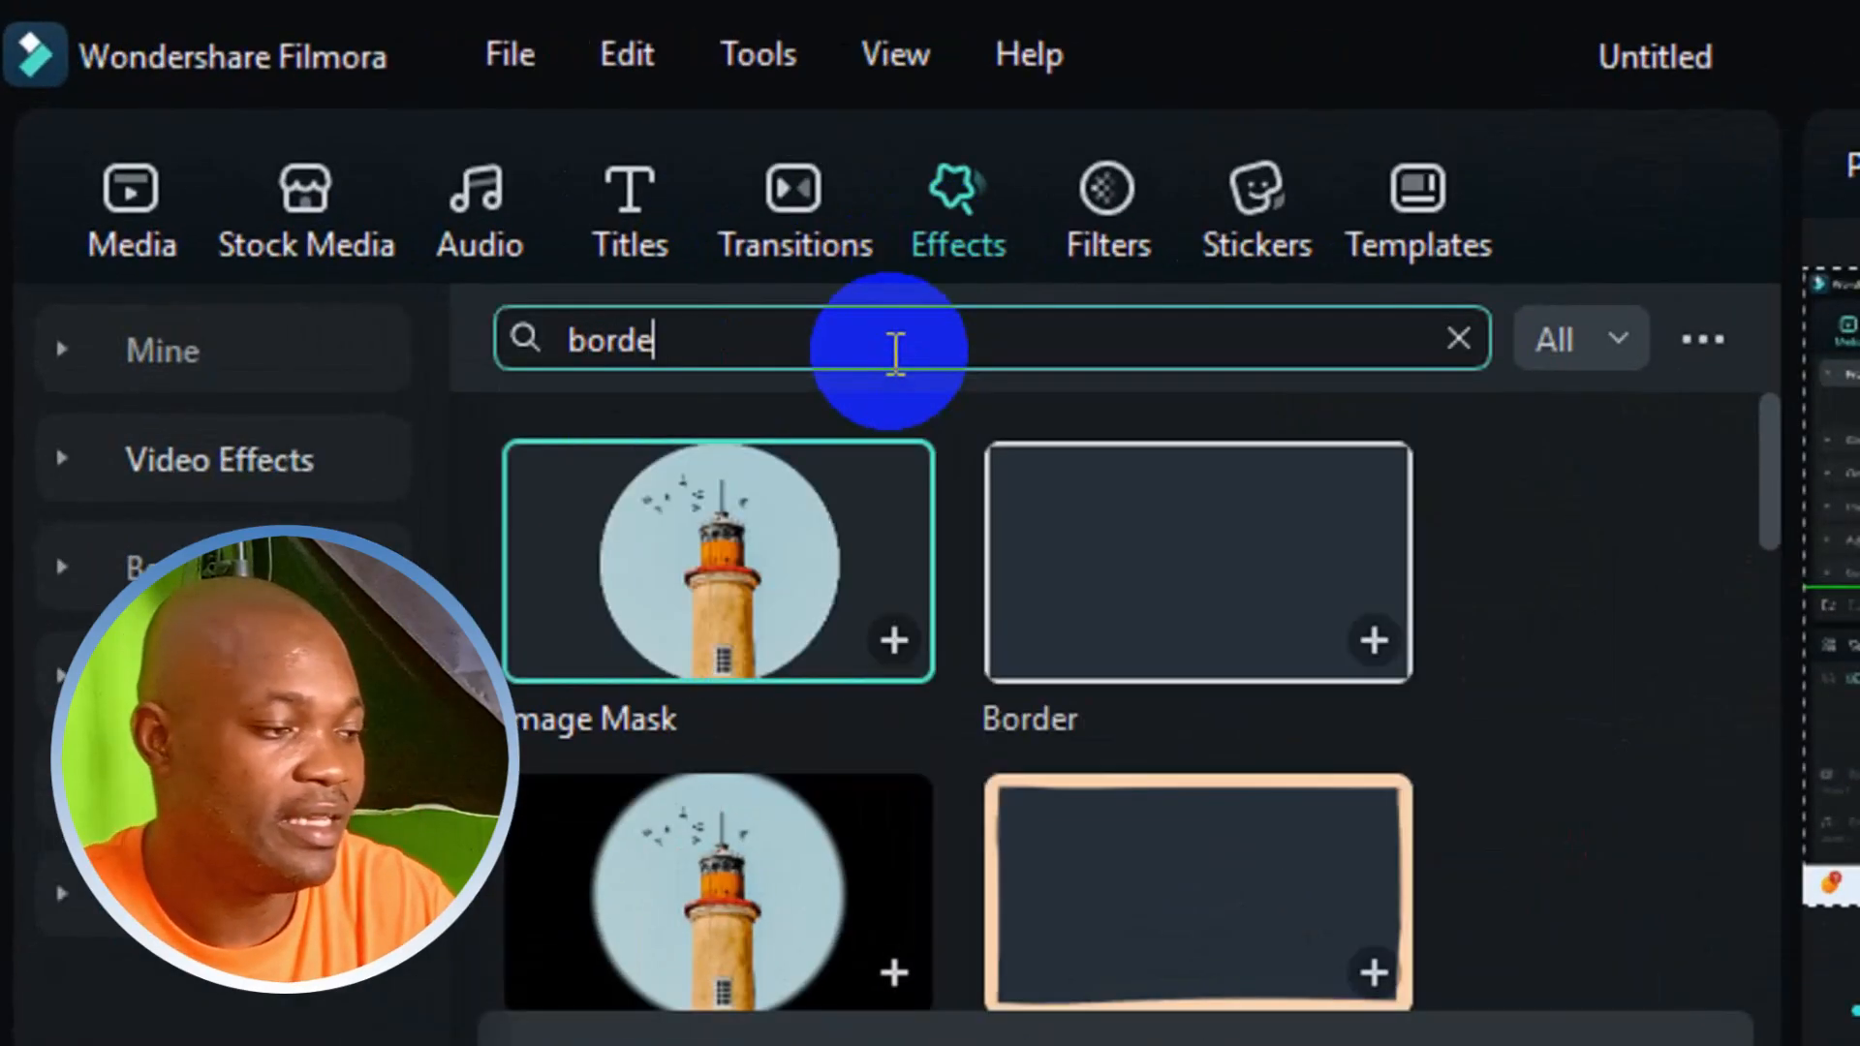
{"action": "type", "text": "r"}
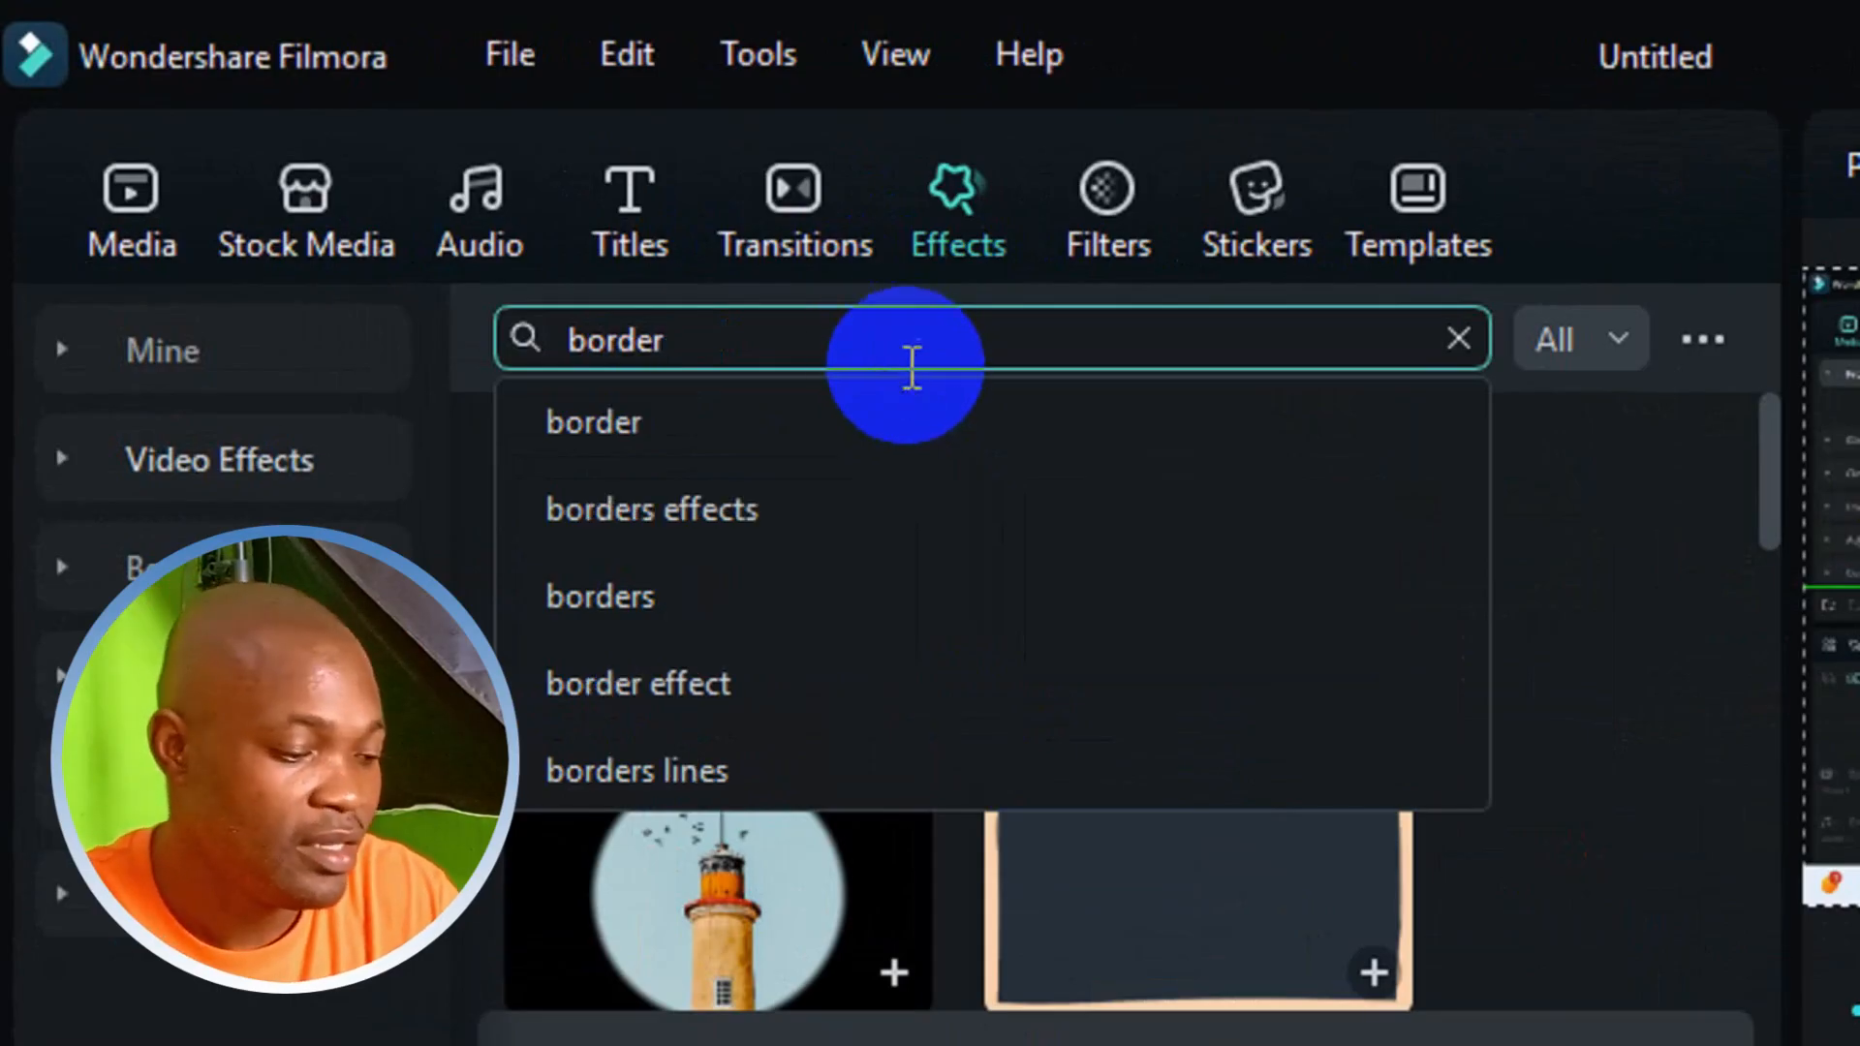
{"action": "left_click", "coordinate": [907, 341]}
{"action": "key", "text": "Return"}
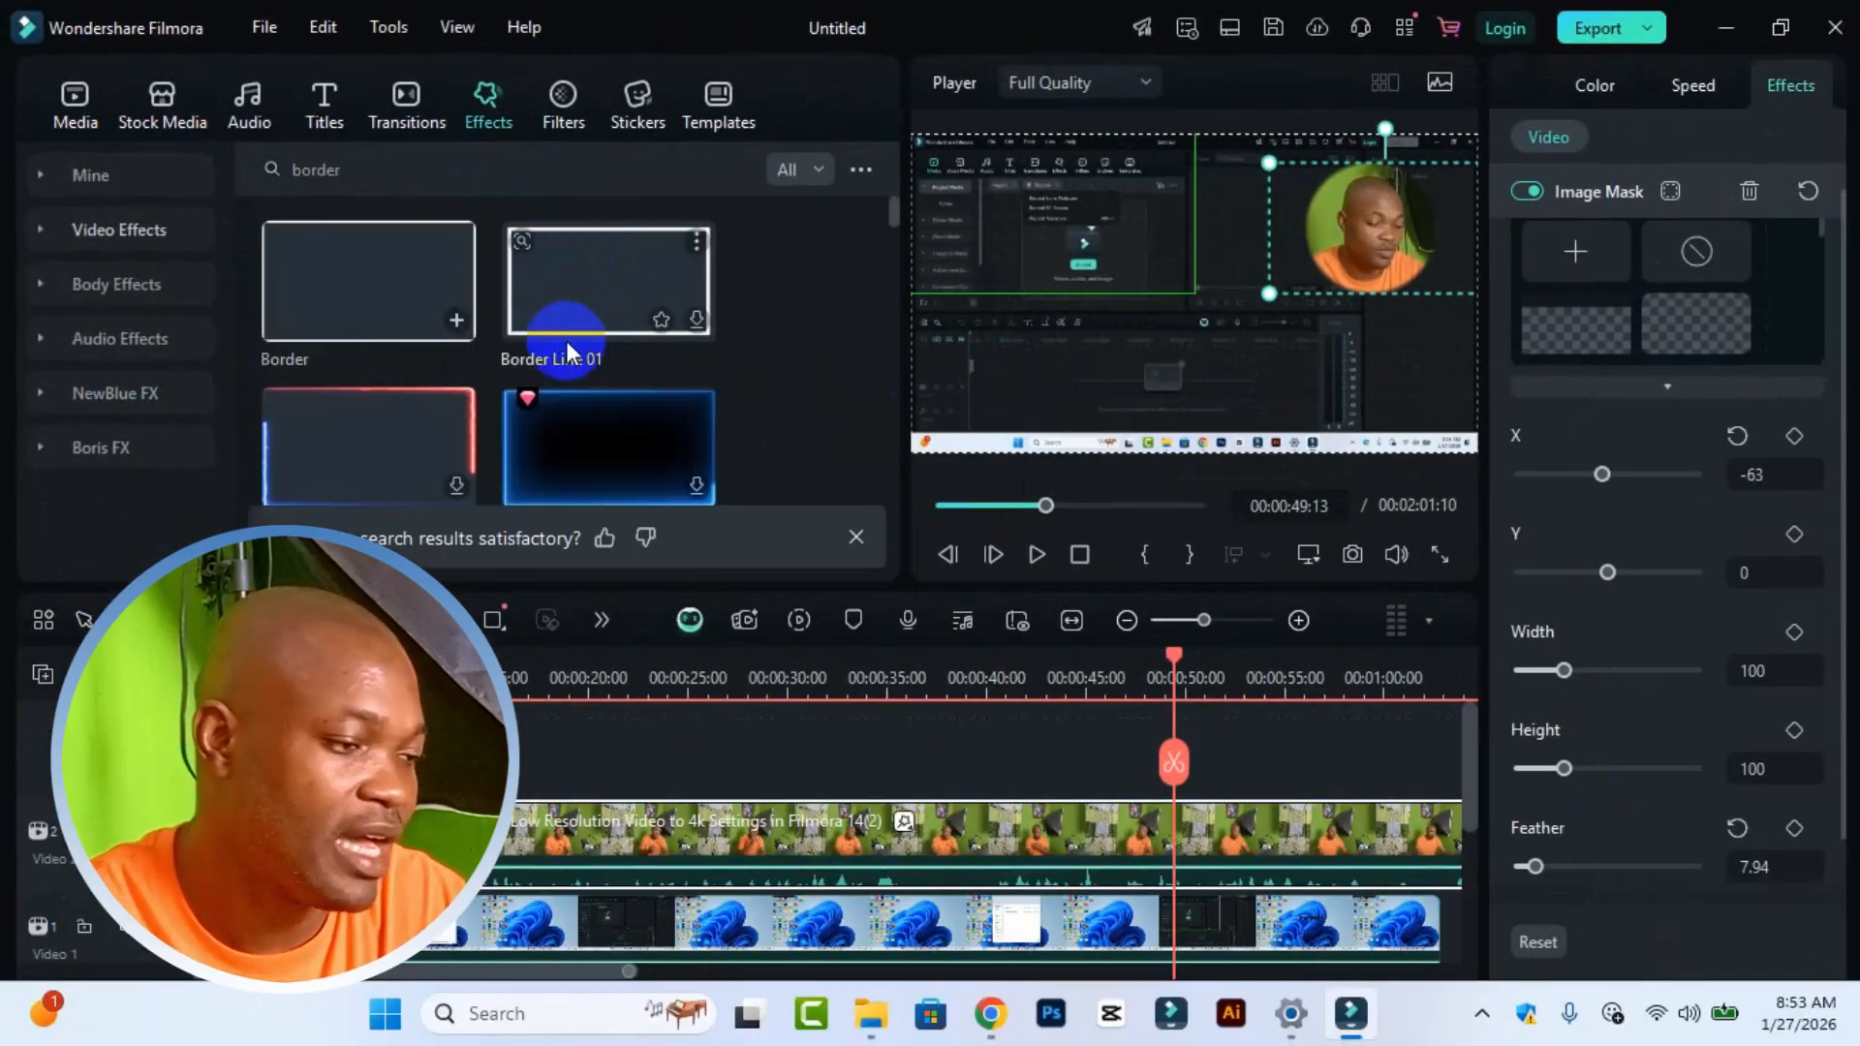
Step: Apply the Border effect from the search results to the circular webcam overlay
{"action": "left_click", "coordinate": [362, 260]}
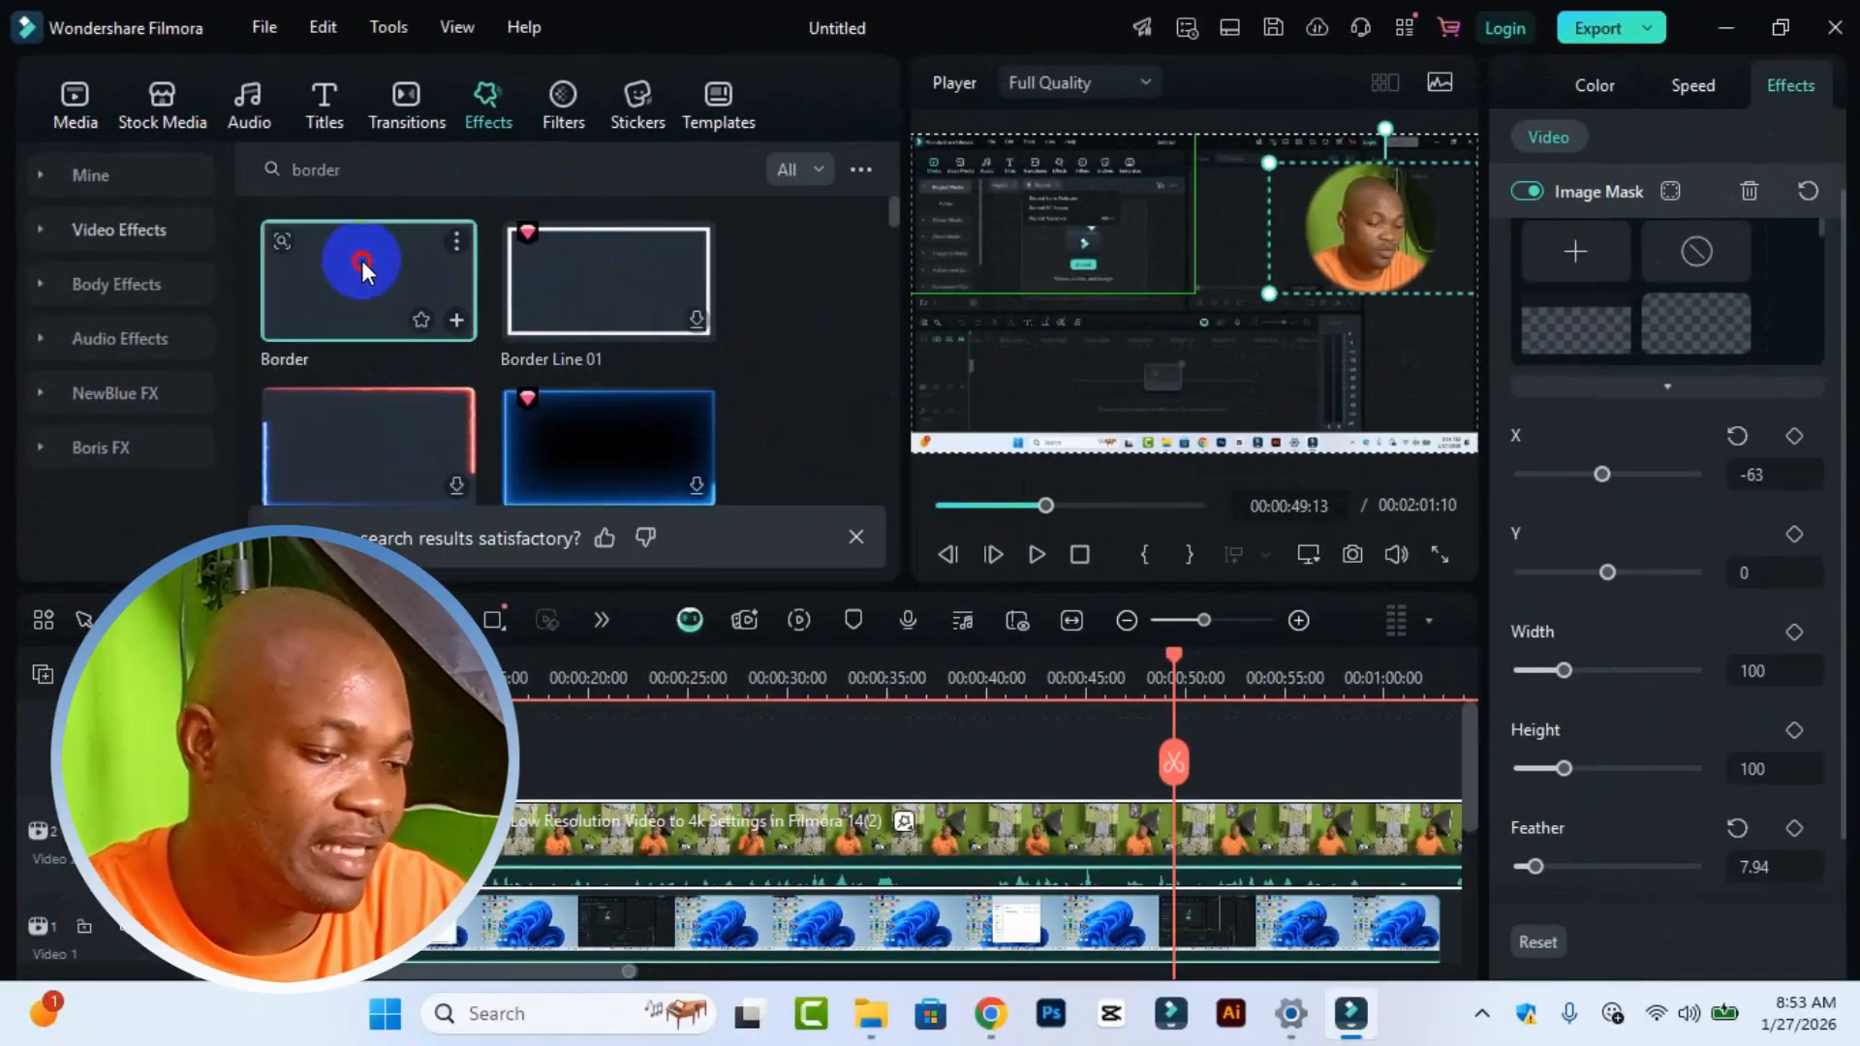
{"action": "left_click_drag", "start_coordinate": [362, 260], "coordinate": [872, 835]}
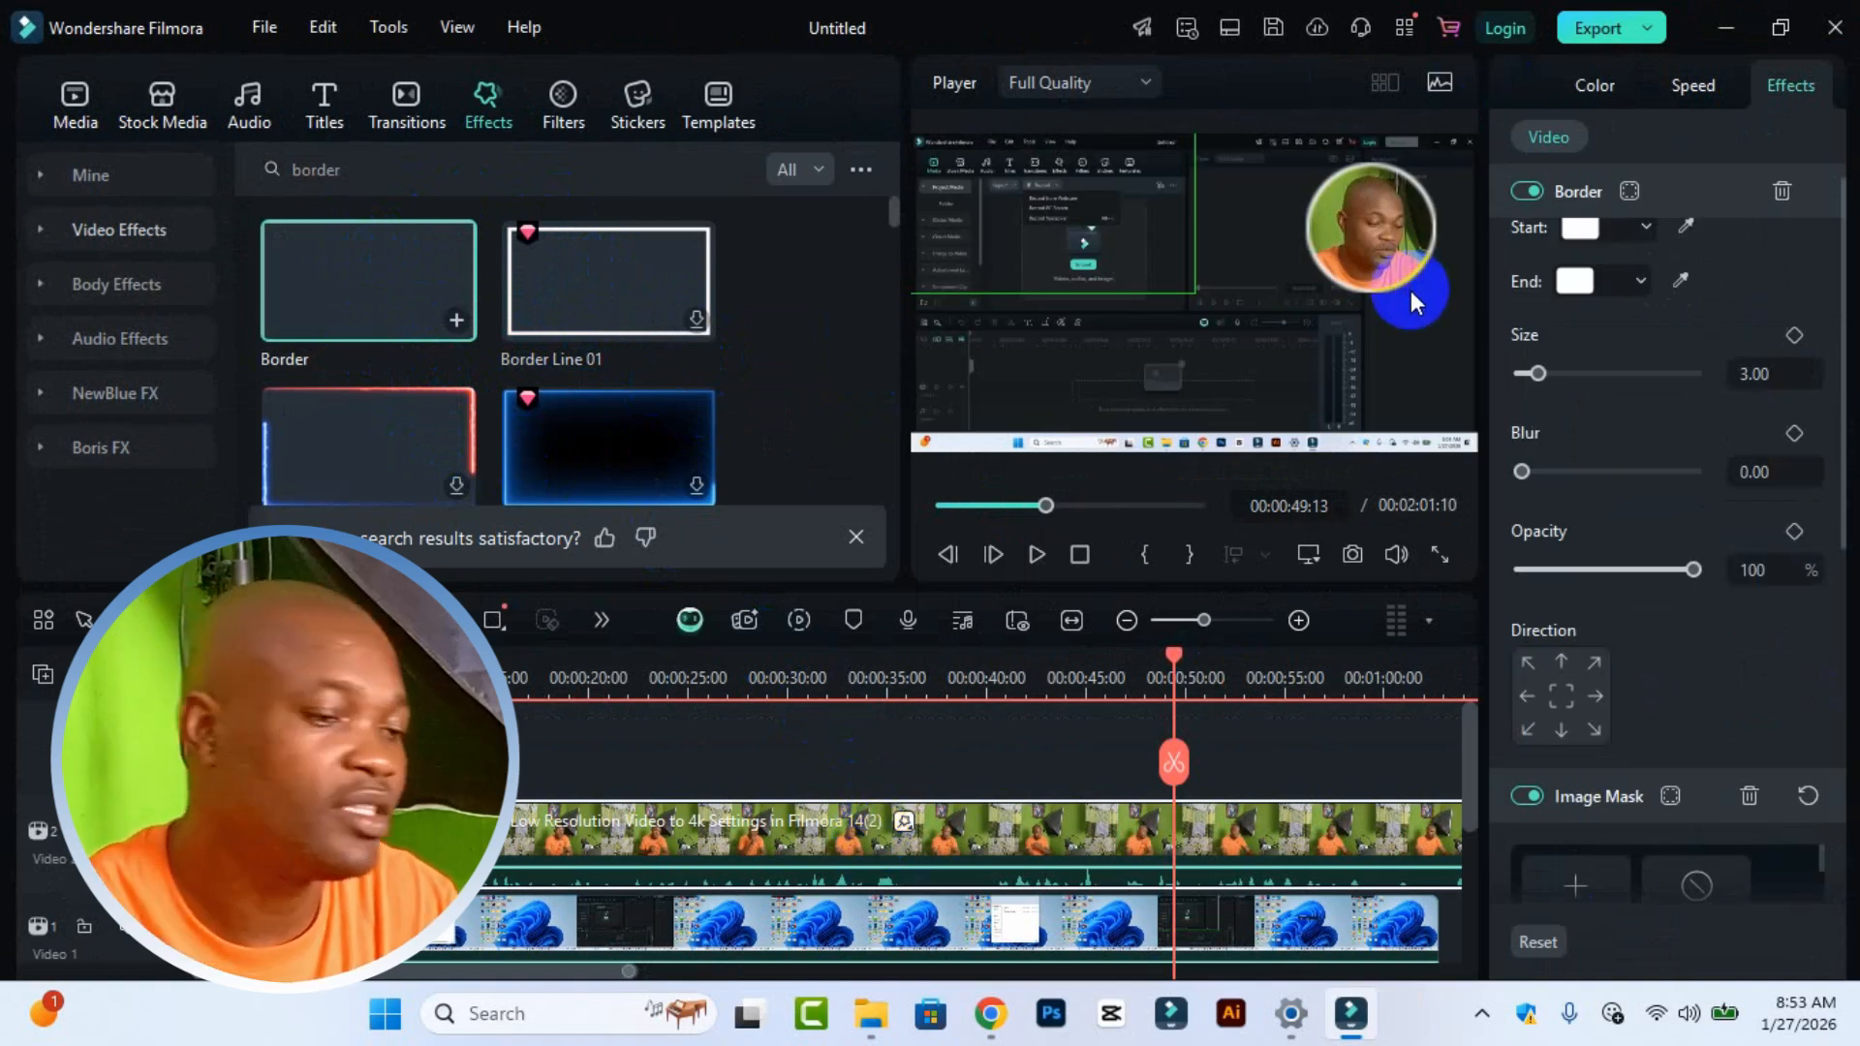
Step: Set the border's start colour to blue and its end colour to yellow
{"action": "left_click", "coordinate": [1645, 229]}
{"action": "left_click", "coordinate": [1666, 349]}
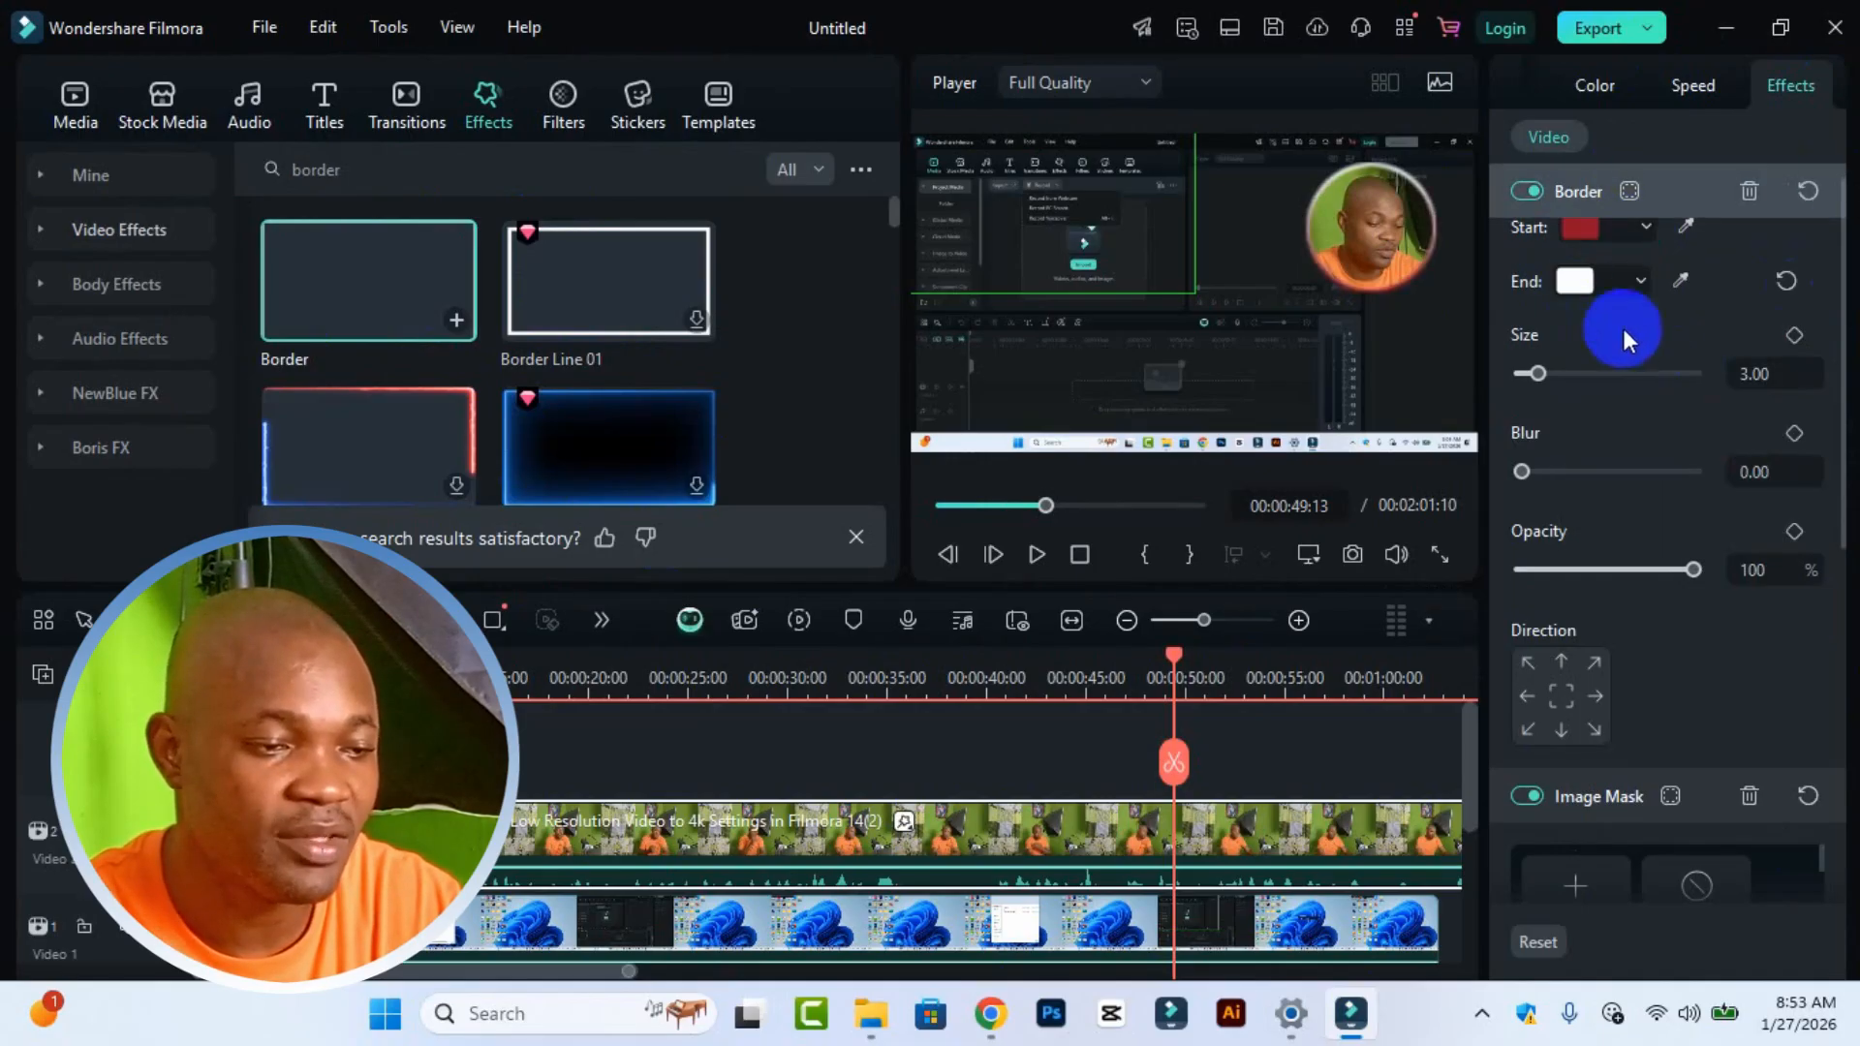
{"action": "left_click", "coordinate": [1633, 230]}
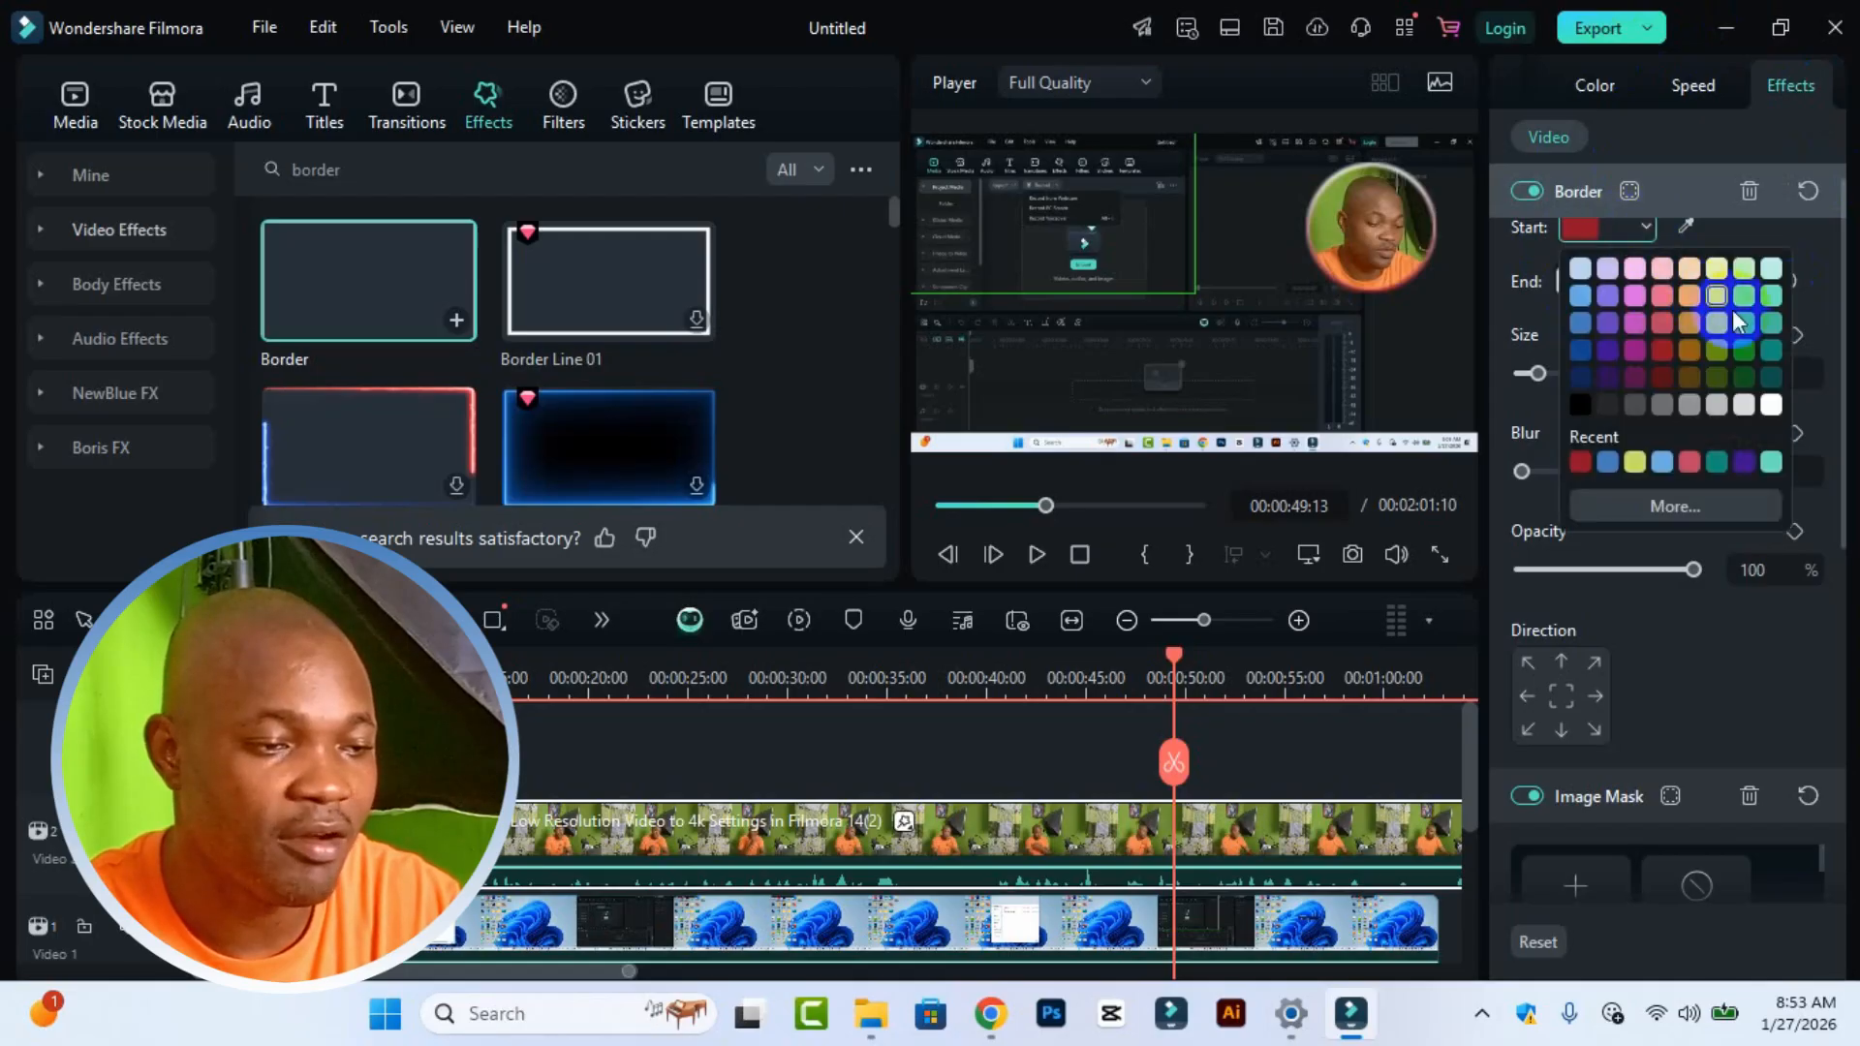
{"action": "left_click", "coordinate": [1761, 300]}
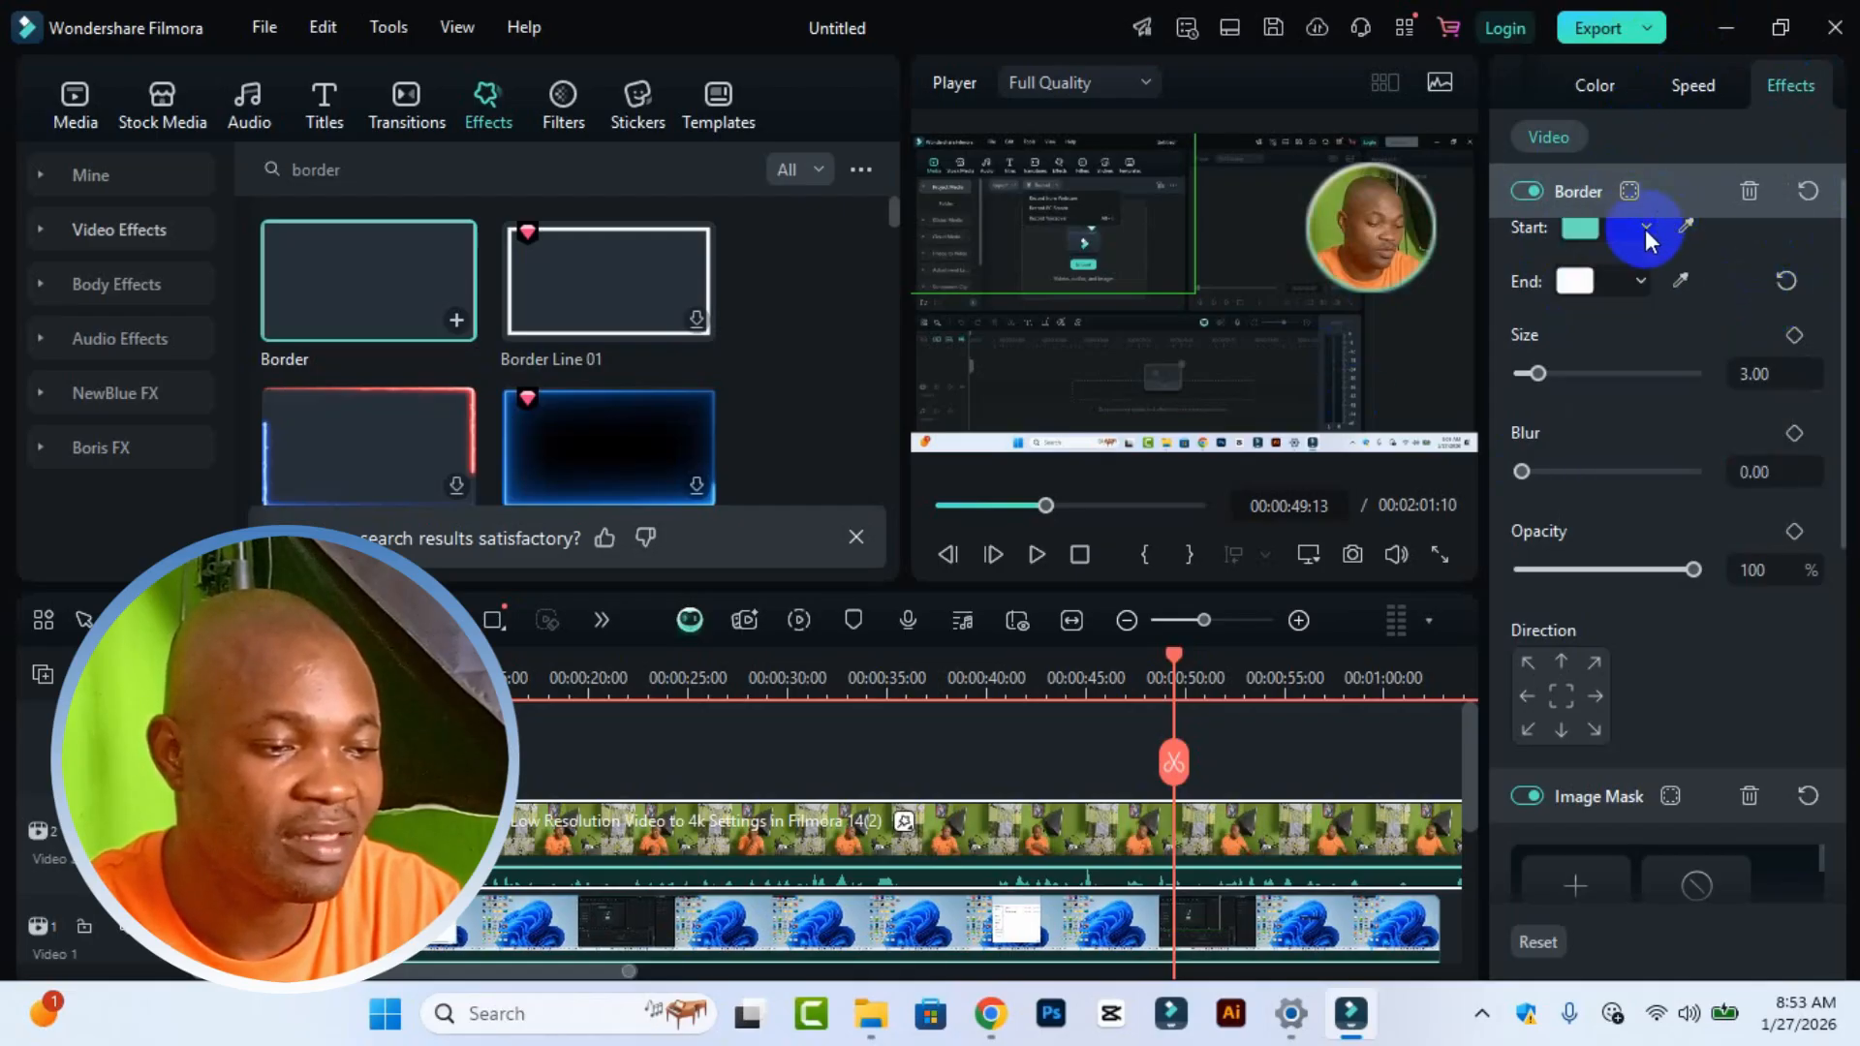
{"action": "left_click", "coordinate": [1644, 229]}
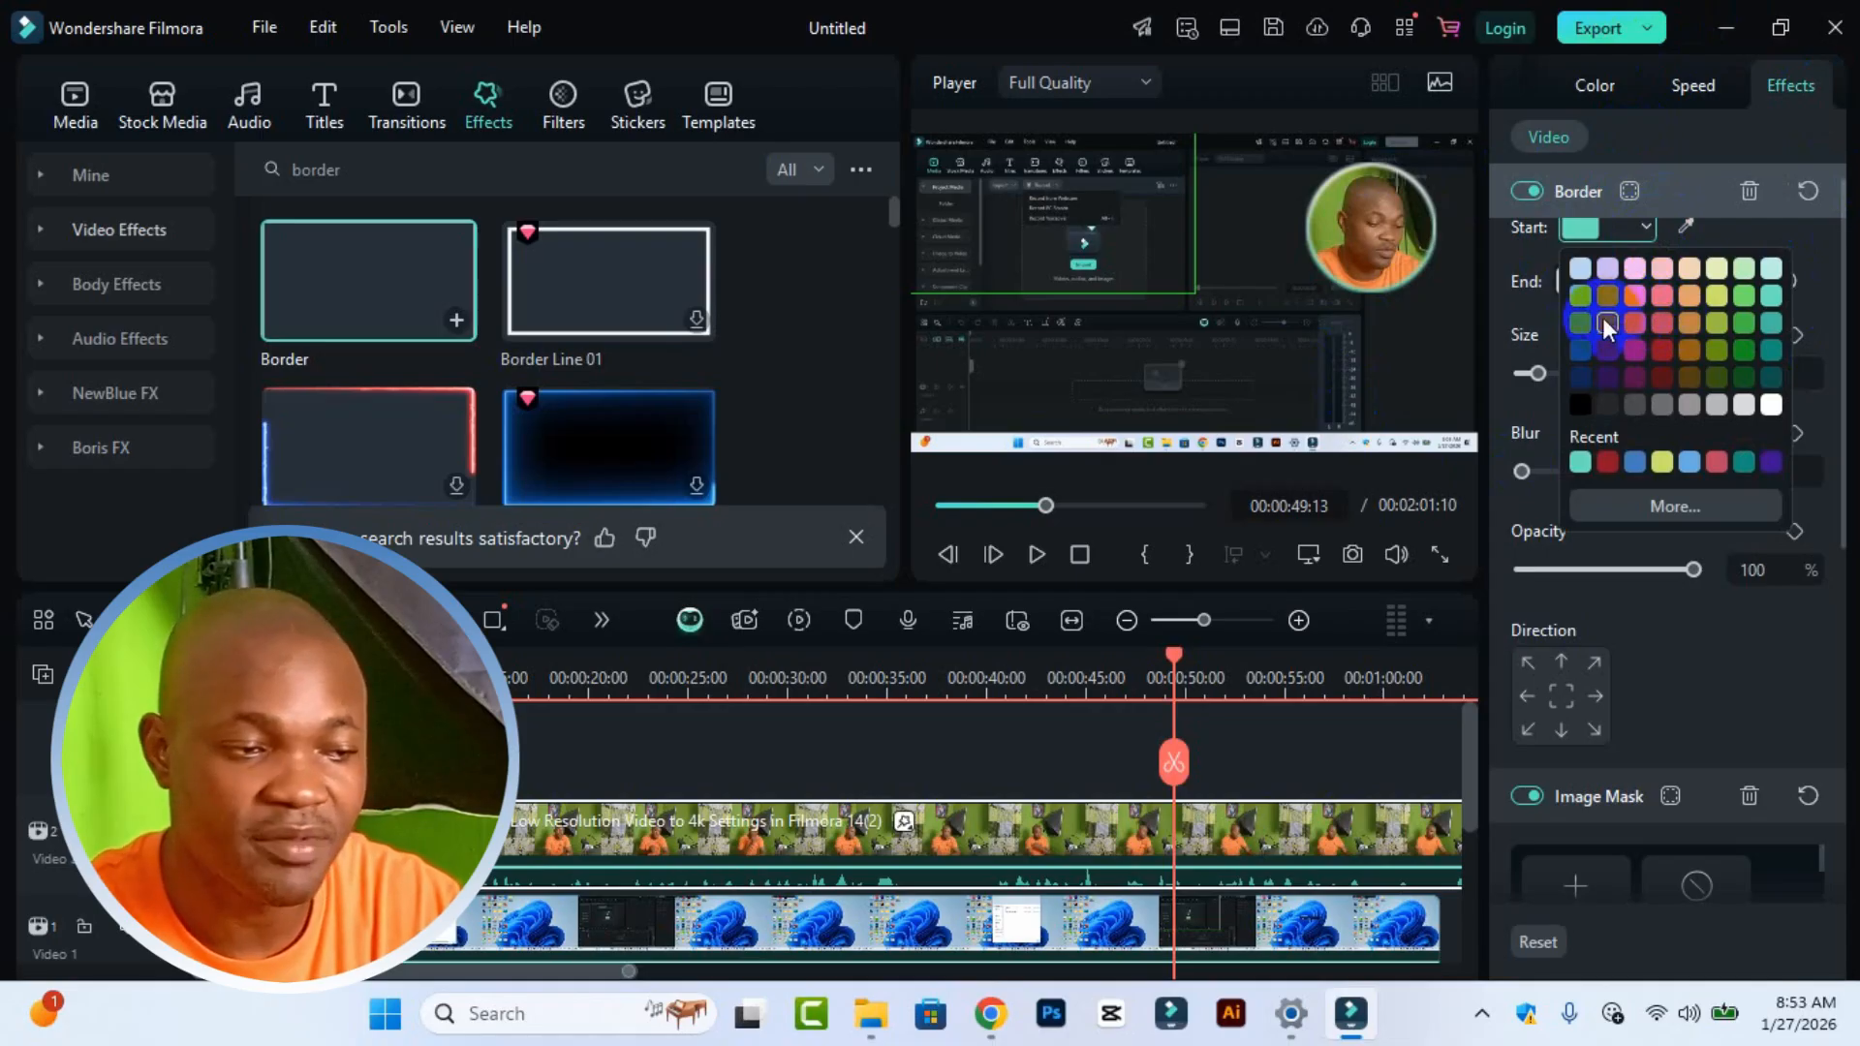
{"action": "left_click", "coordinate": [1579, 344]}
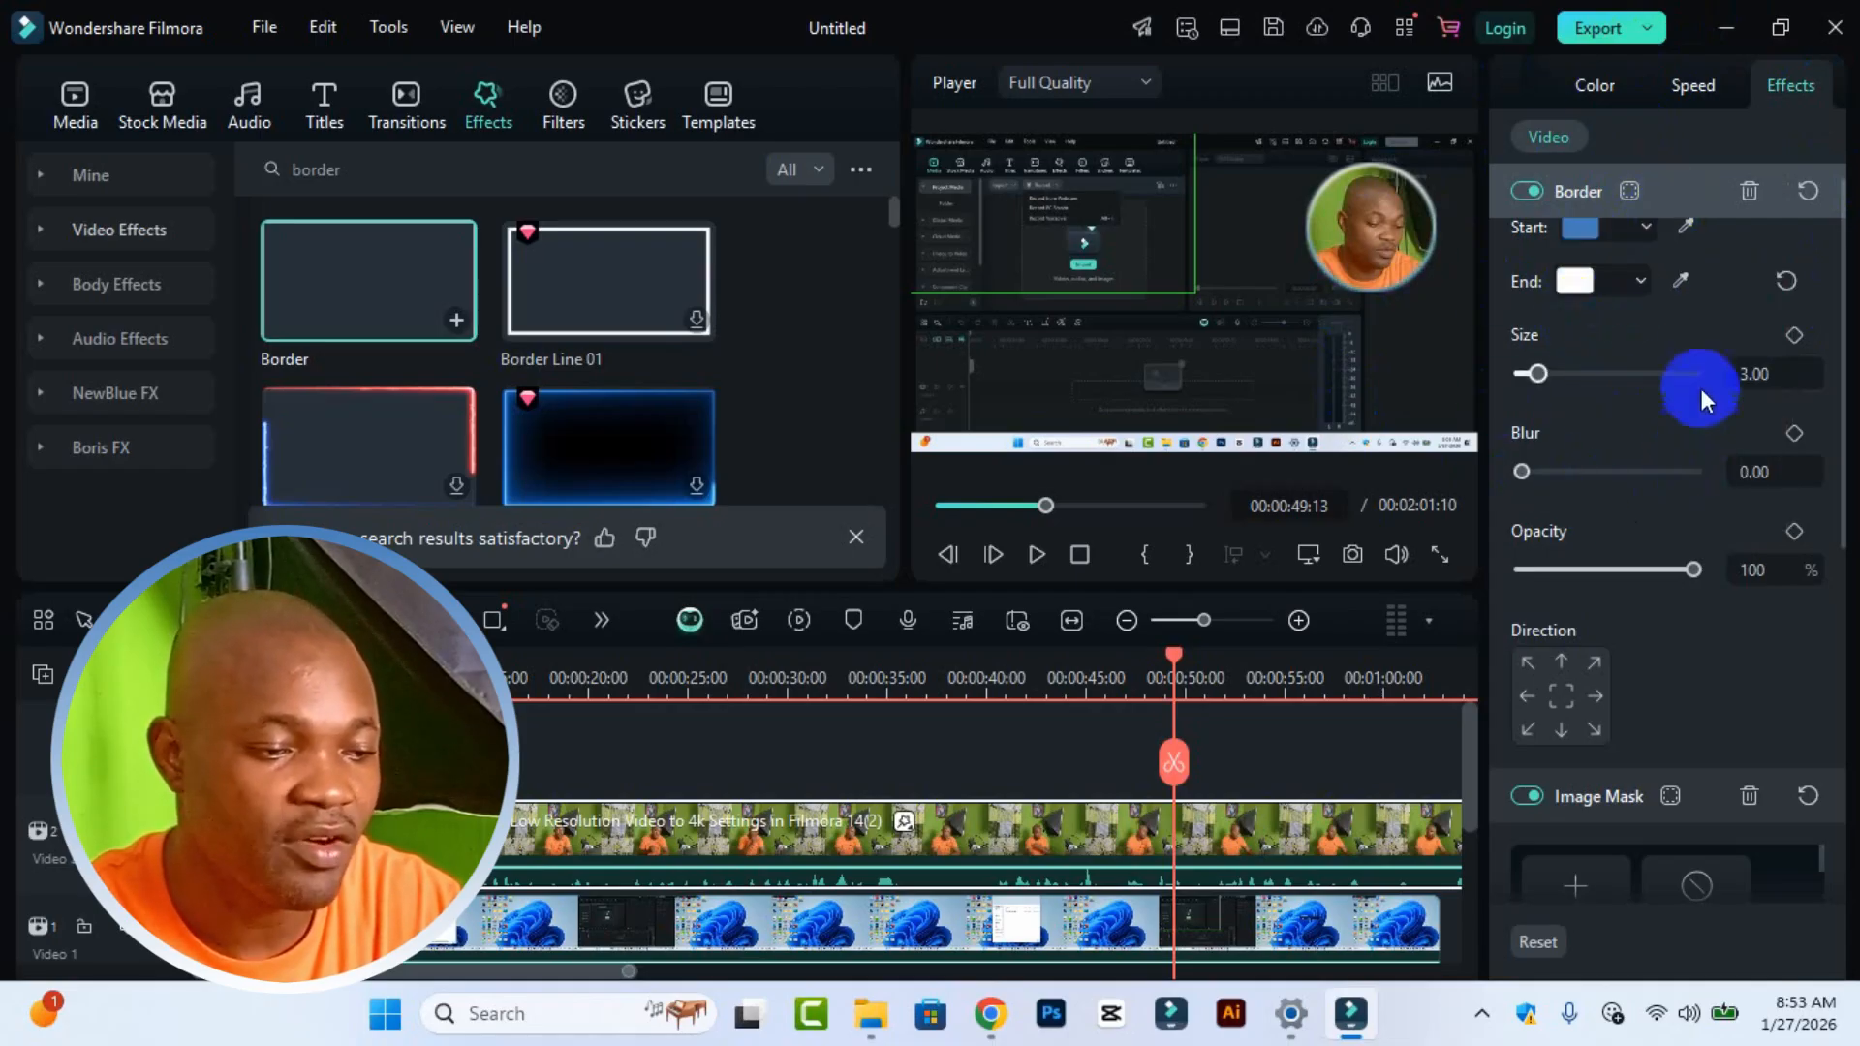
{"action": "left_click", "coordinate": [1639, 280]}
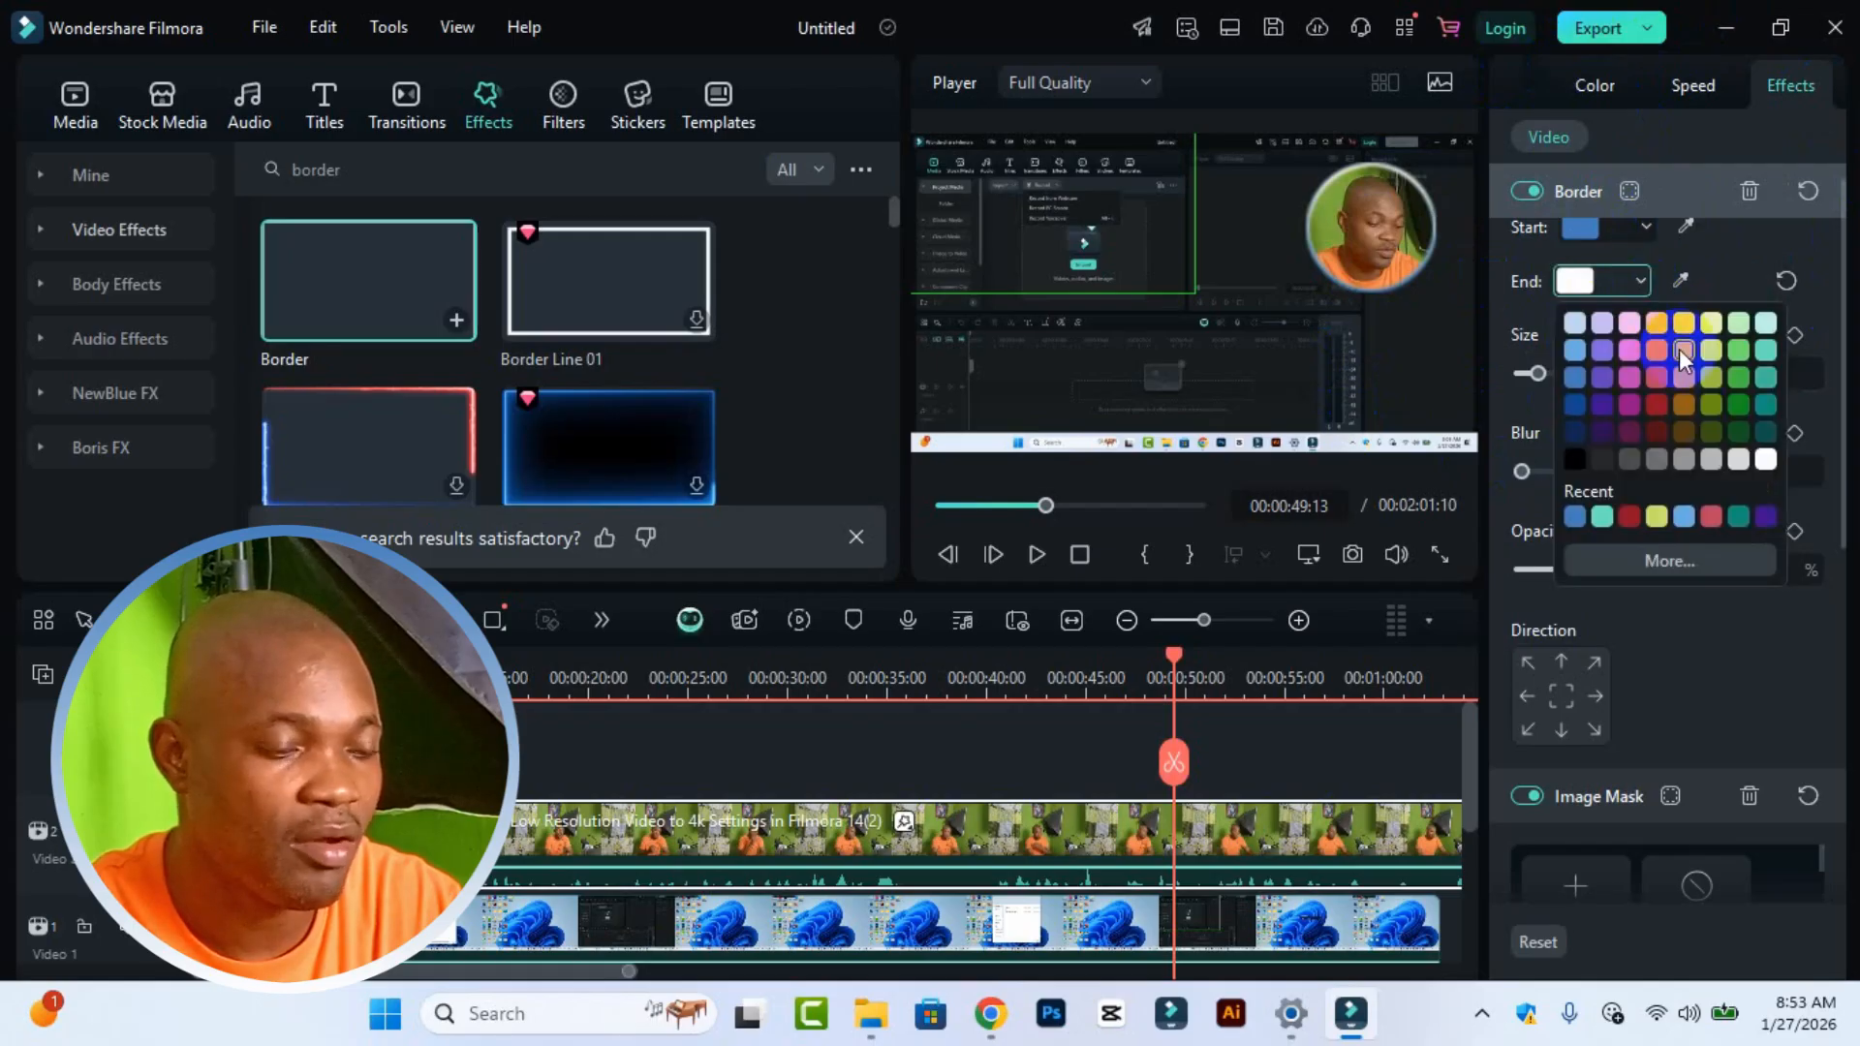
{"action": "left_click", "coordinate": [1657, 517]}
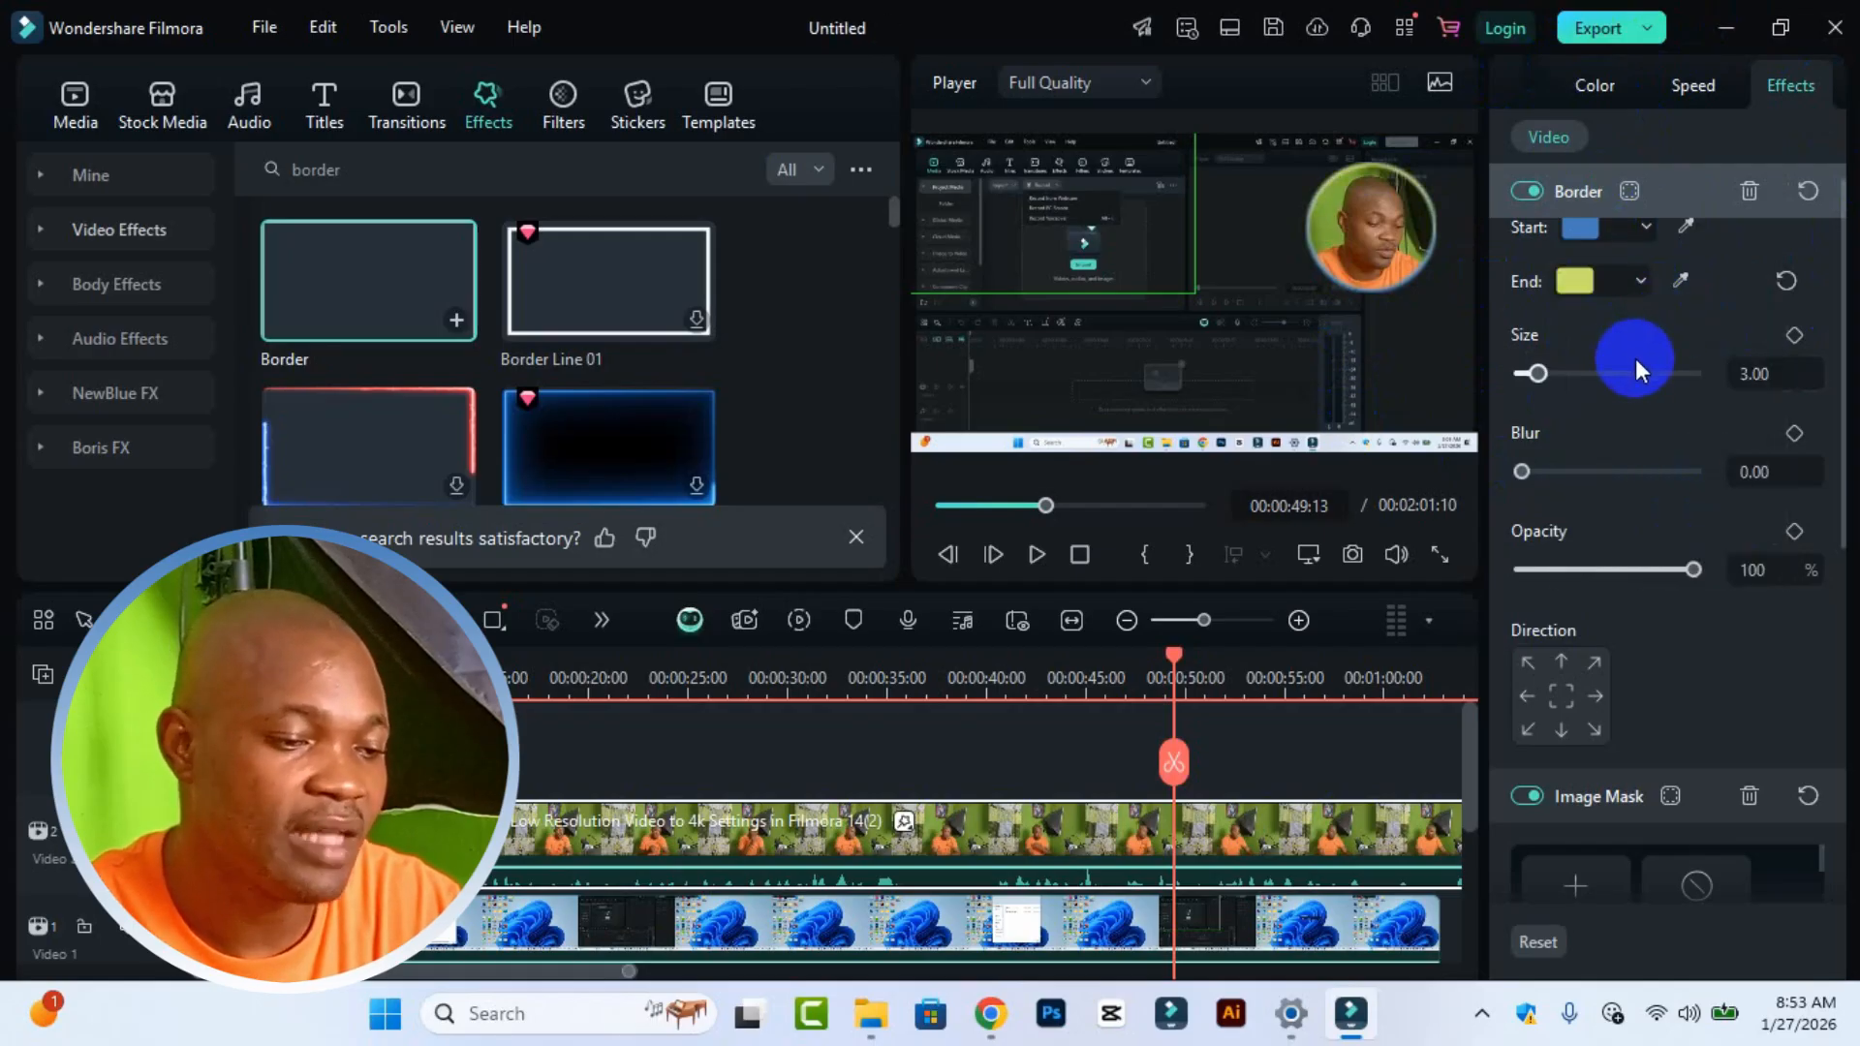
Step: Set the Image Mask feather of the webcam overlay to 0
{"action": "scroll", "coordinate": [1654, 573], "scroll_direction": "down", "scroll_amount": 3}
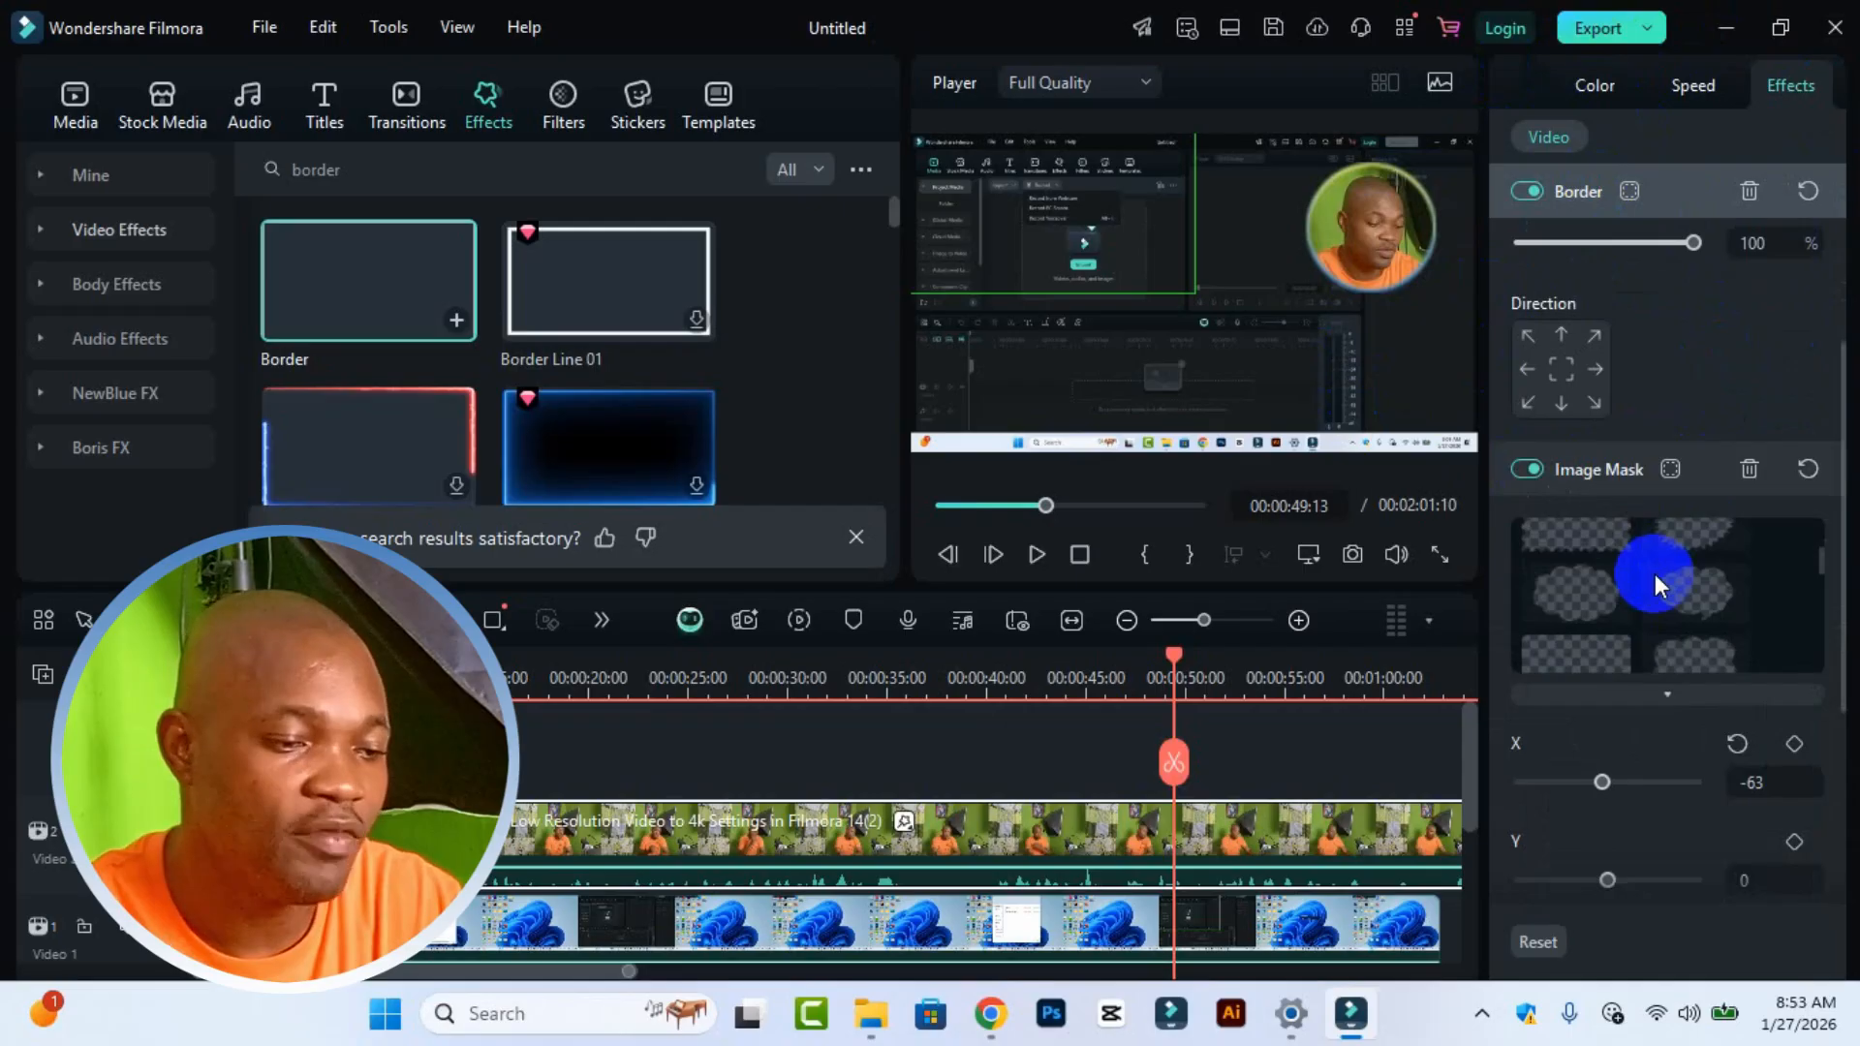
{"action": "scroll", "coordinate": [1654, 573], "scroll_direction": "down", "scroll_amount": 3}
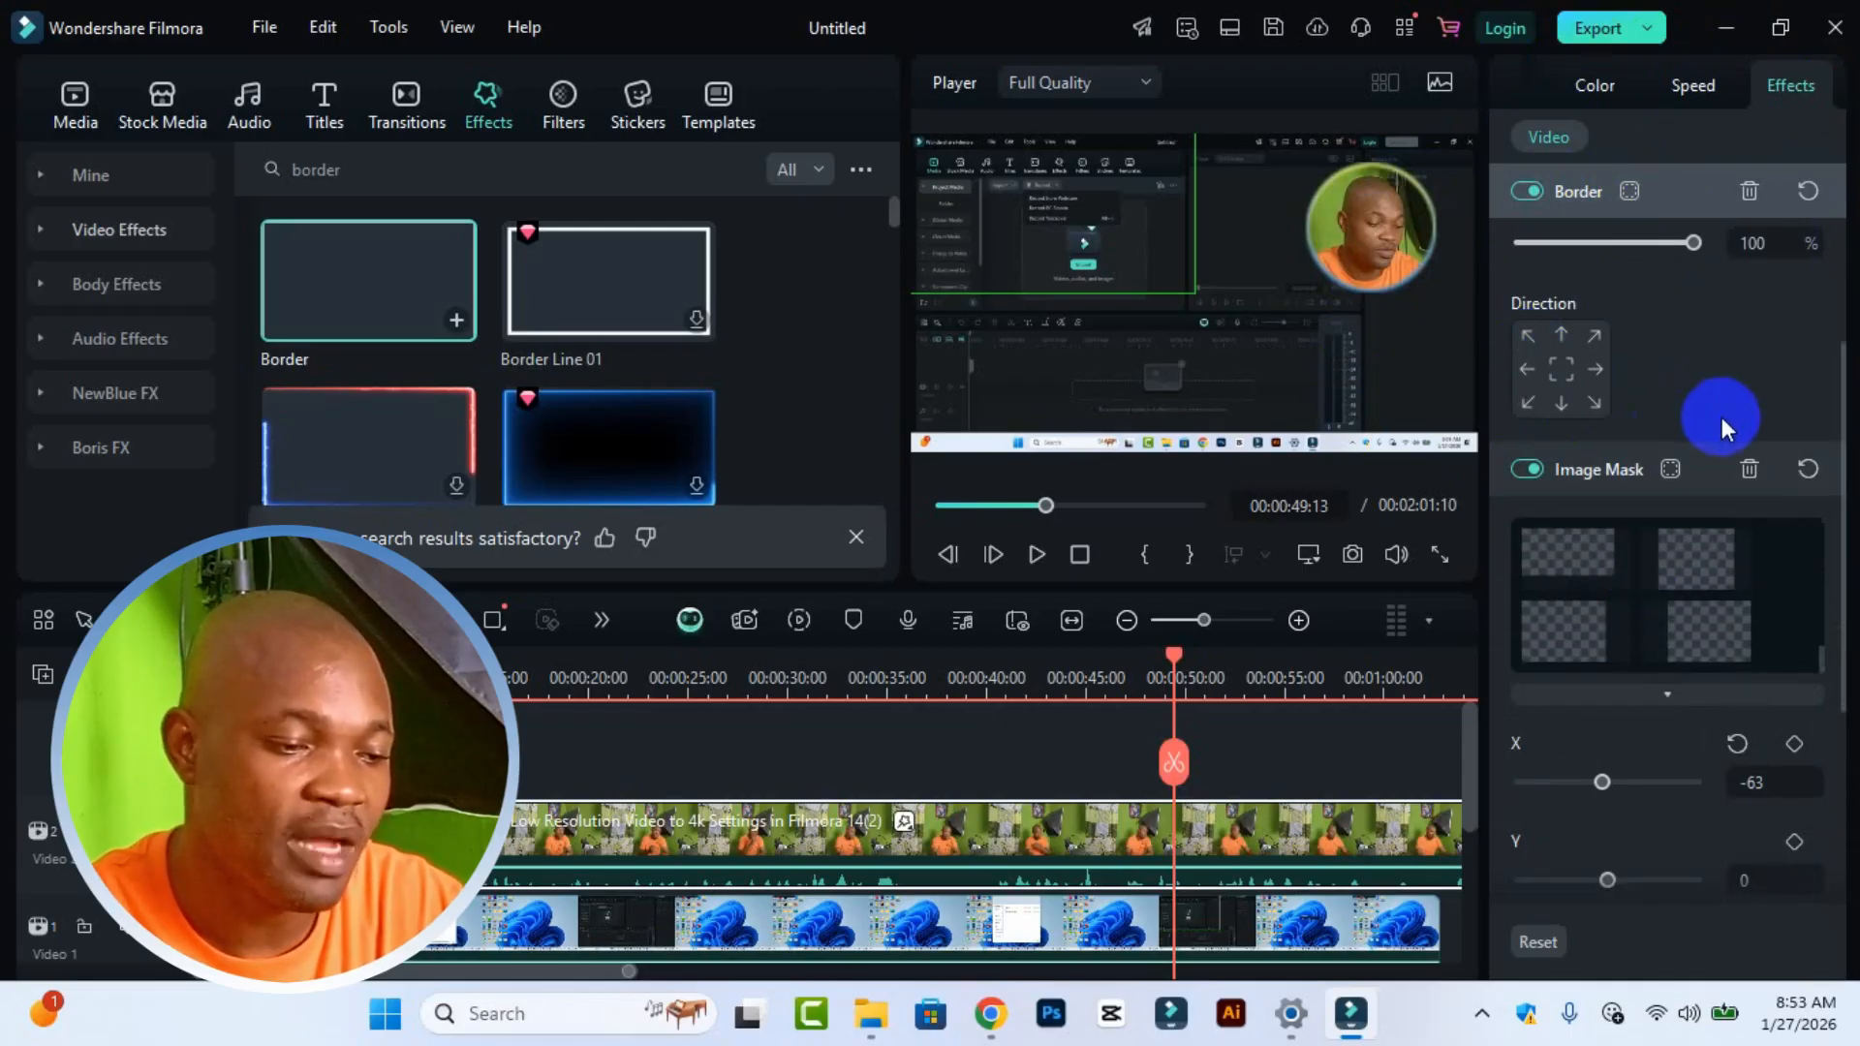
{"action": "scroll", "coordinate": [1704, 455], "scroll_direction": "down", "scroll_amount": 1}
{"action": "scroll", "coordinate": [1689, 752], "scroll_direction": "down", "scroll_amount": 3}
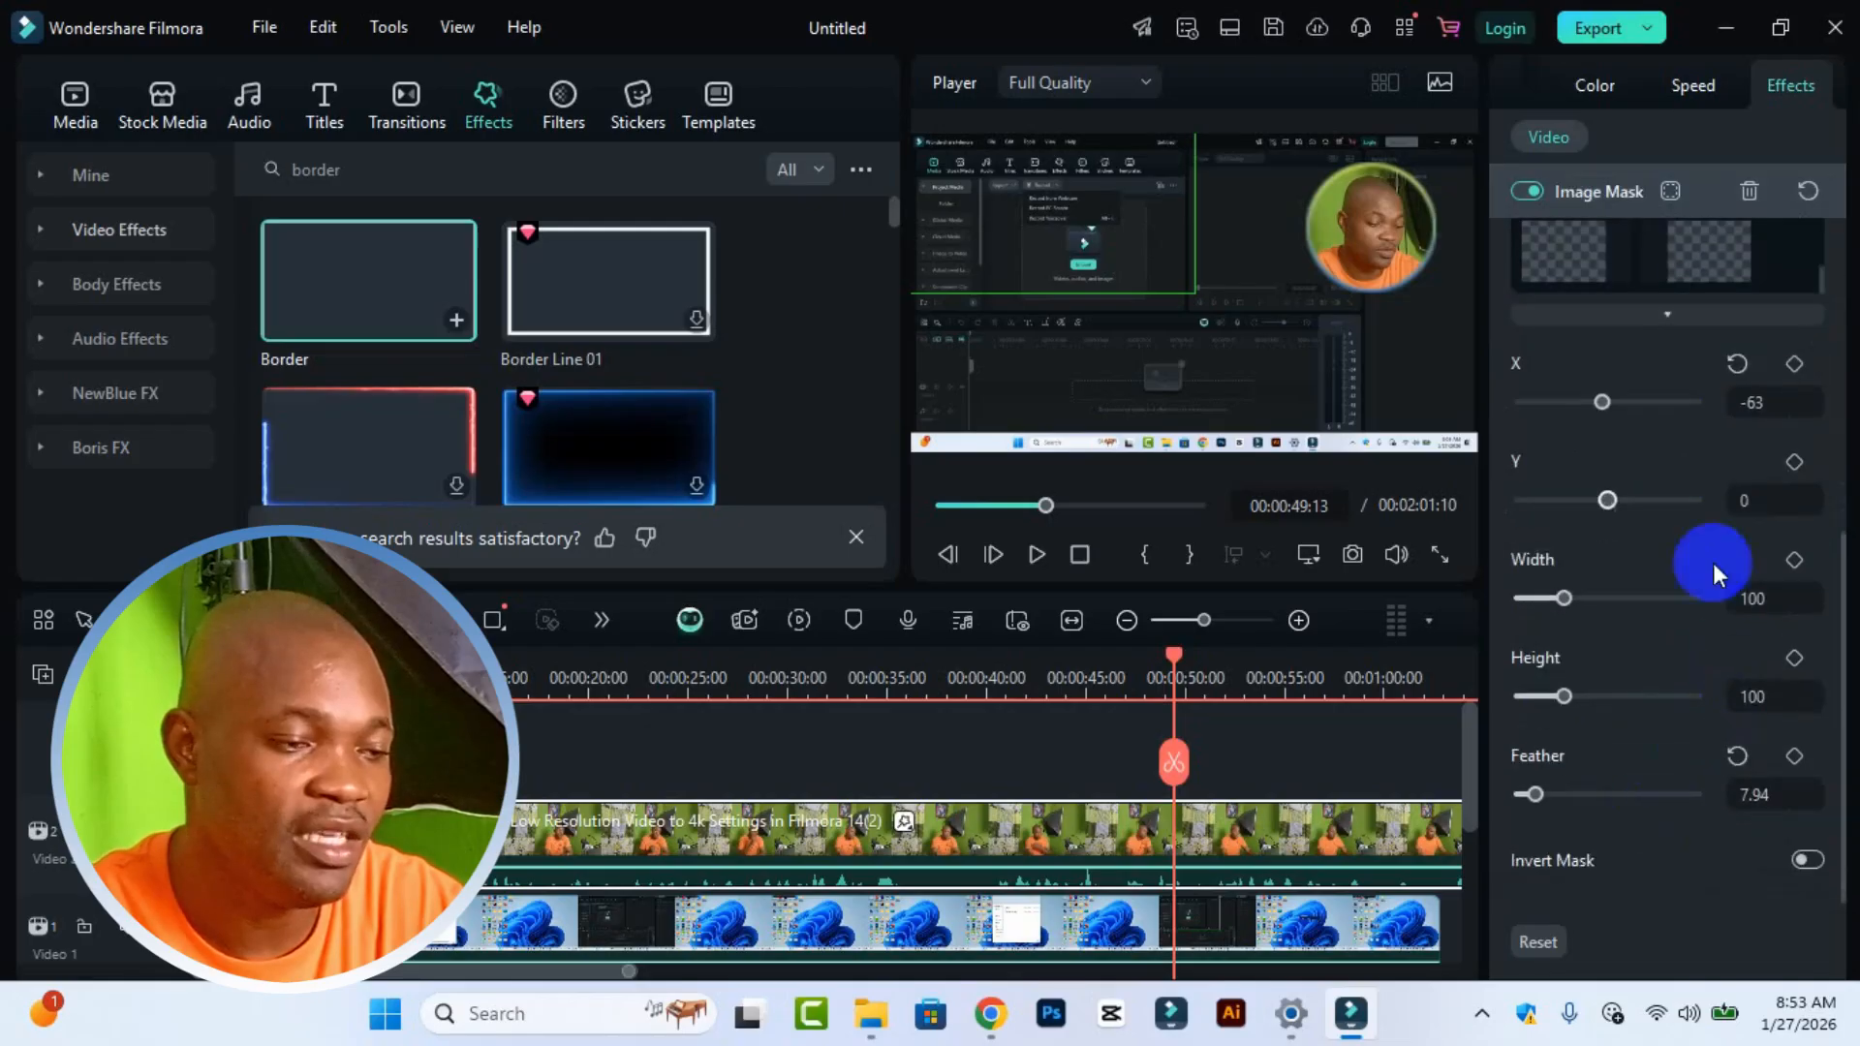
{"action": "left_click_drag", "start_coordinate": [1537, 794], "coordinate": [1484, 798]}
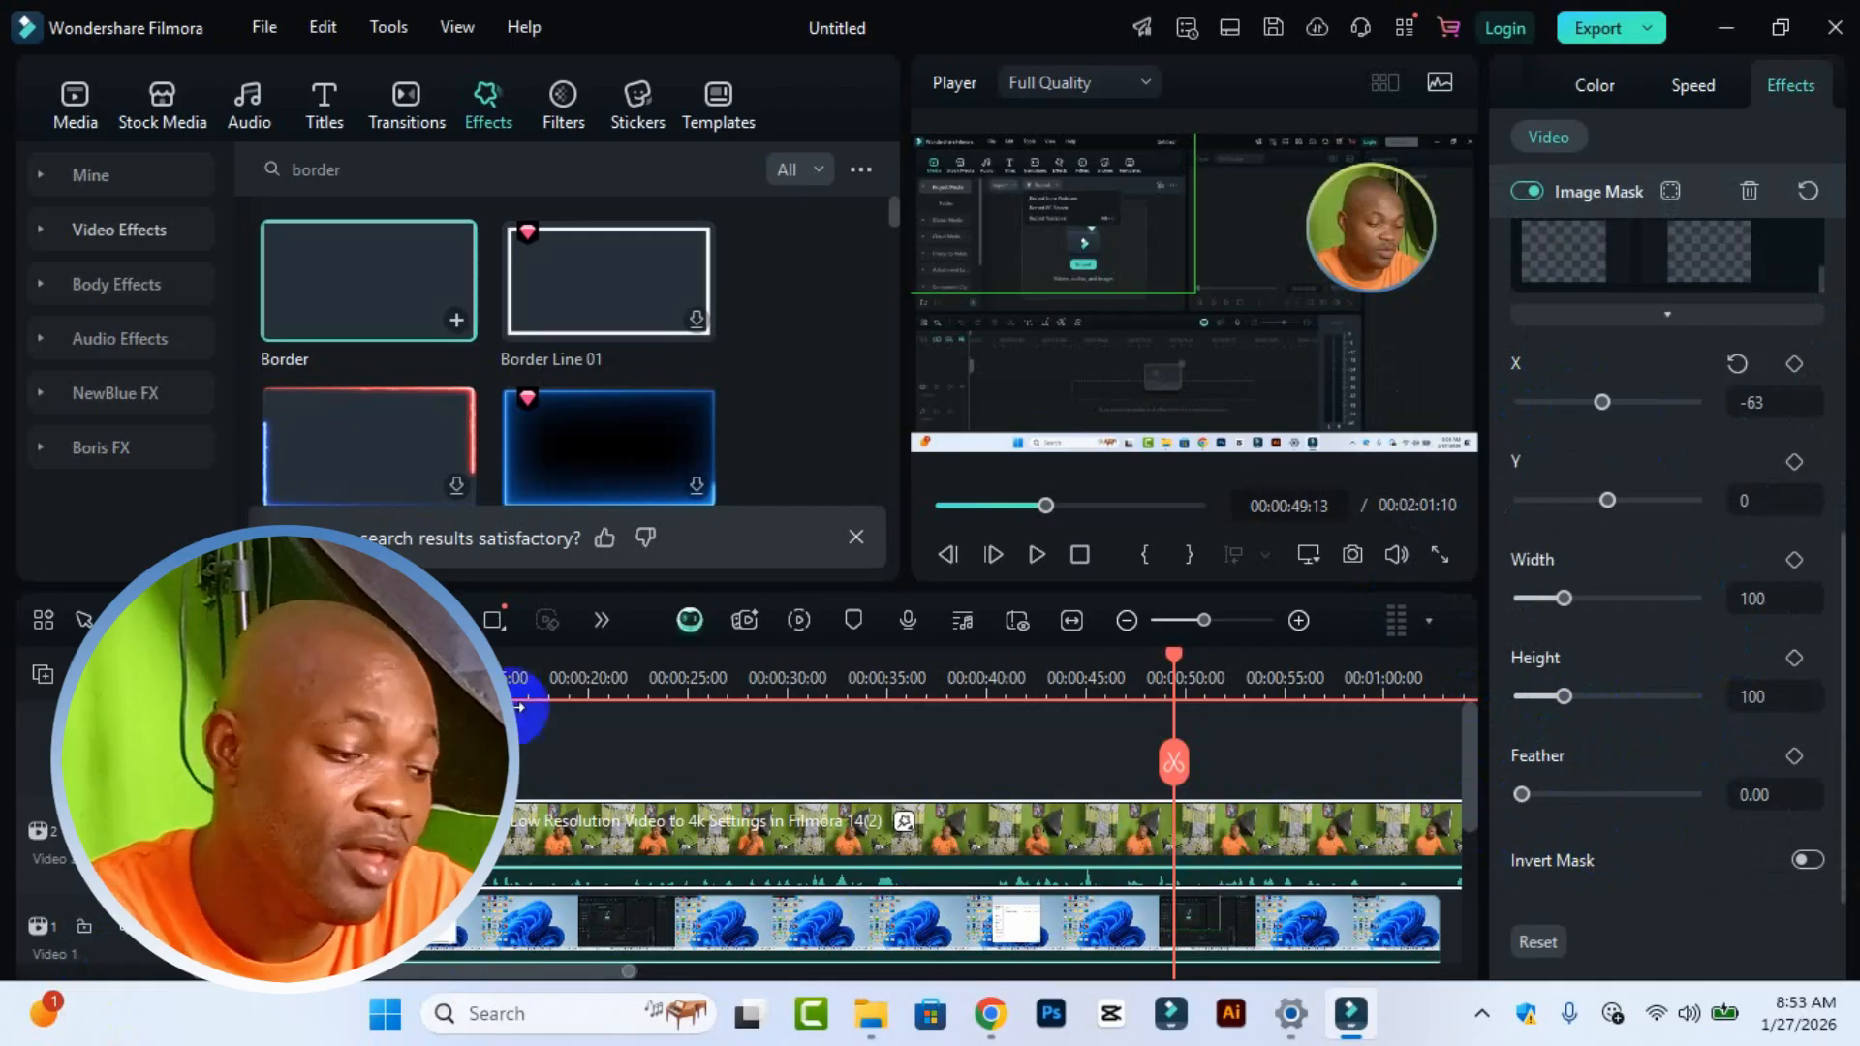
Step: Move the webcam clip earlier on the Video 2 track and scrub the playhead to review the overlay
{"action": "left_click_drag", "start_coordinate": [676, 846], "coordinate": [445, 846]}
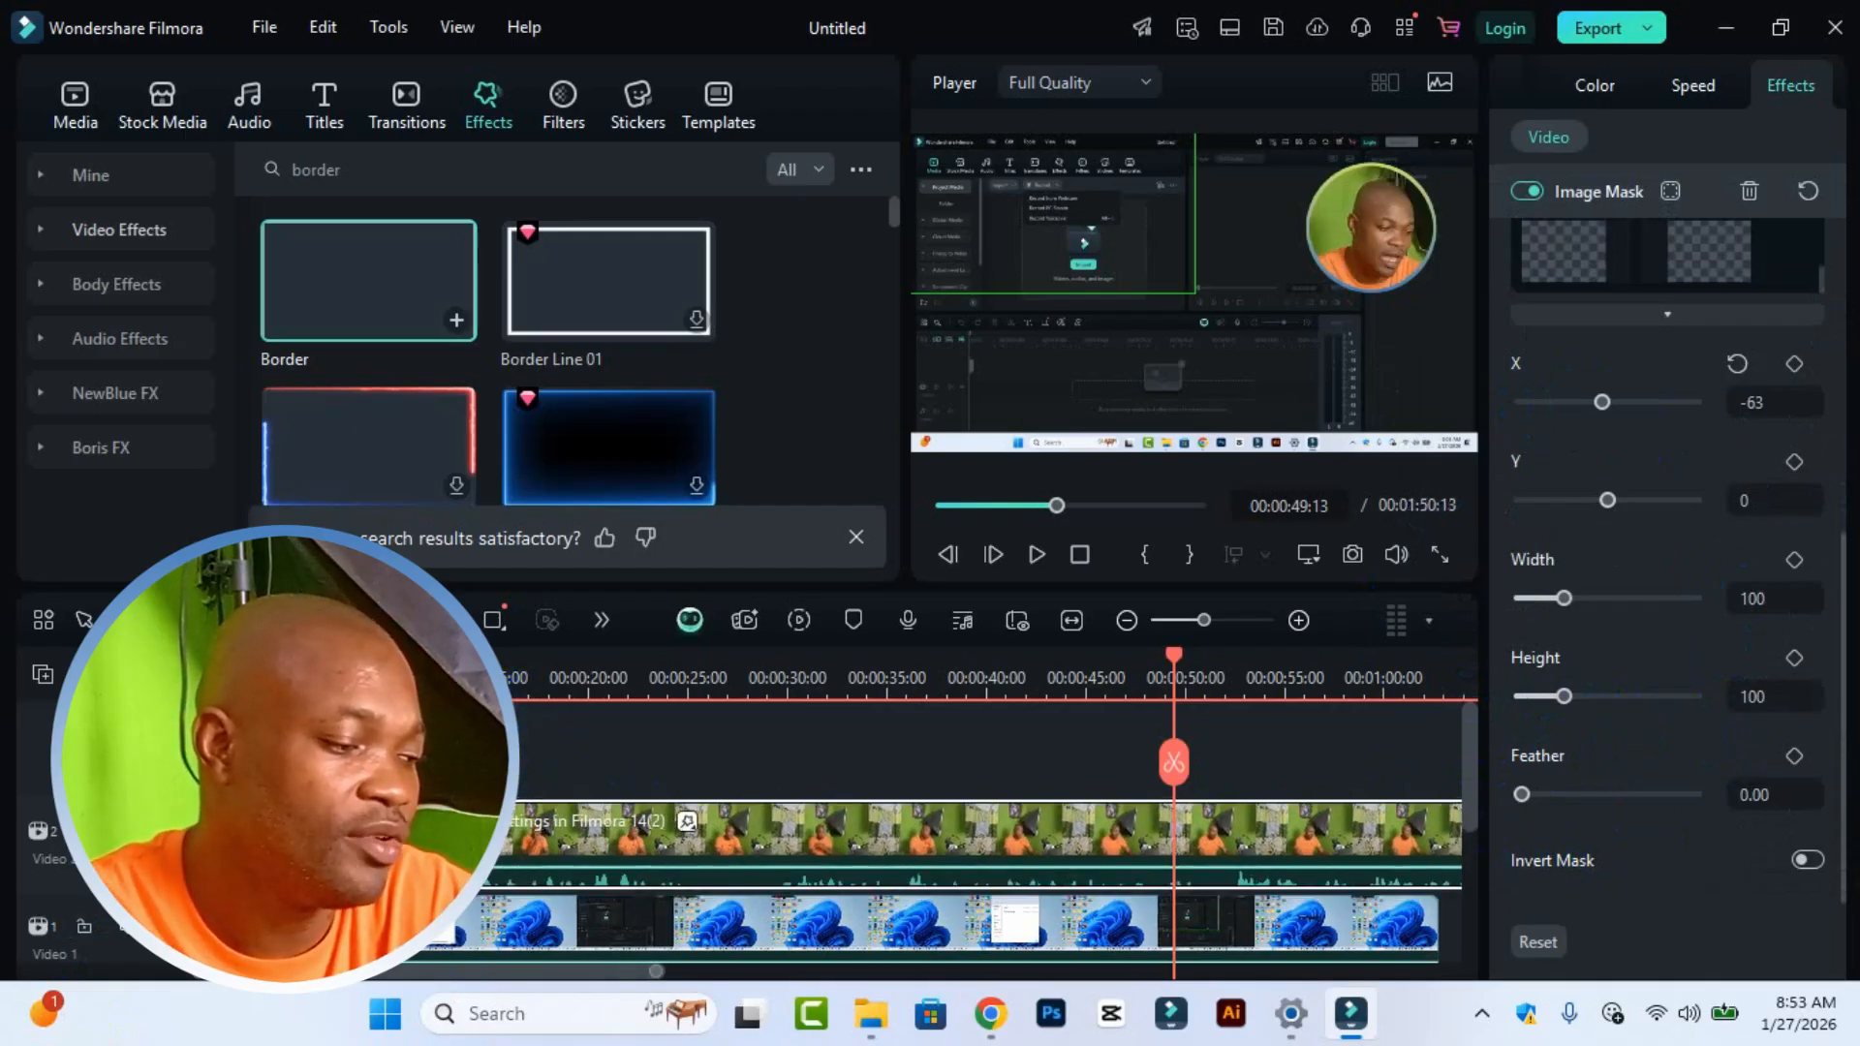
{"action": "left_click", "coordinate": [203, 678]}
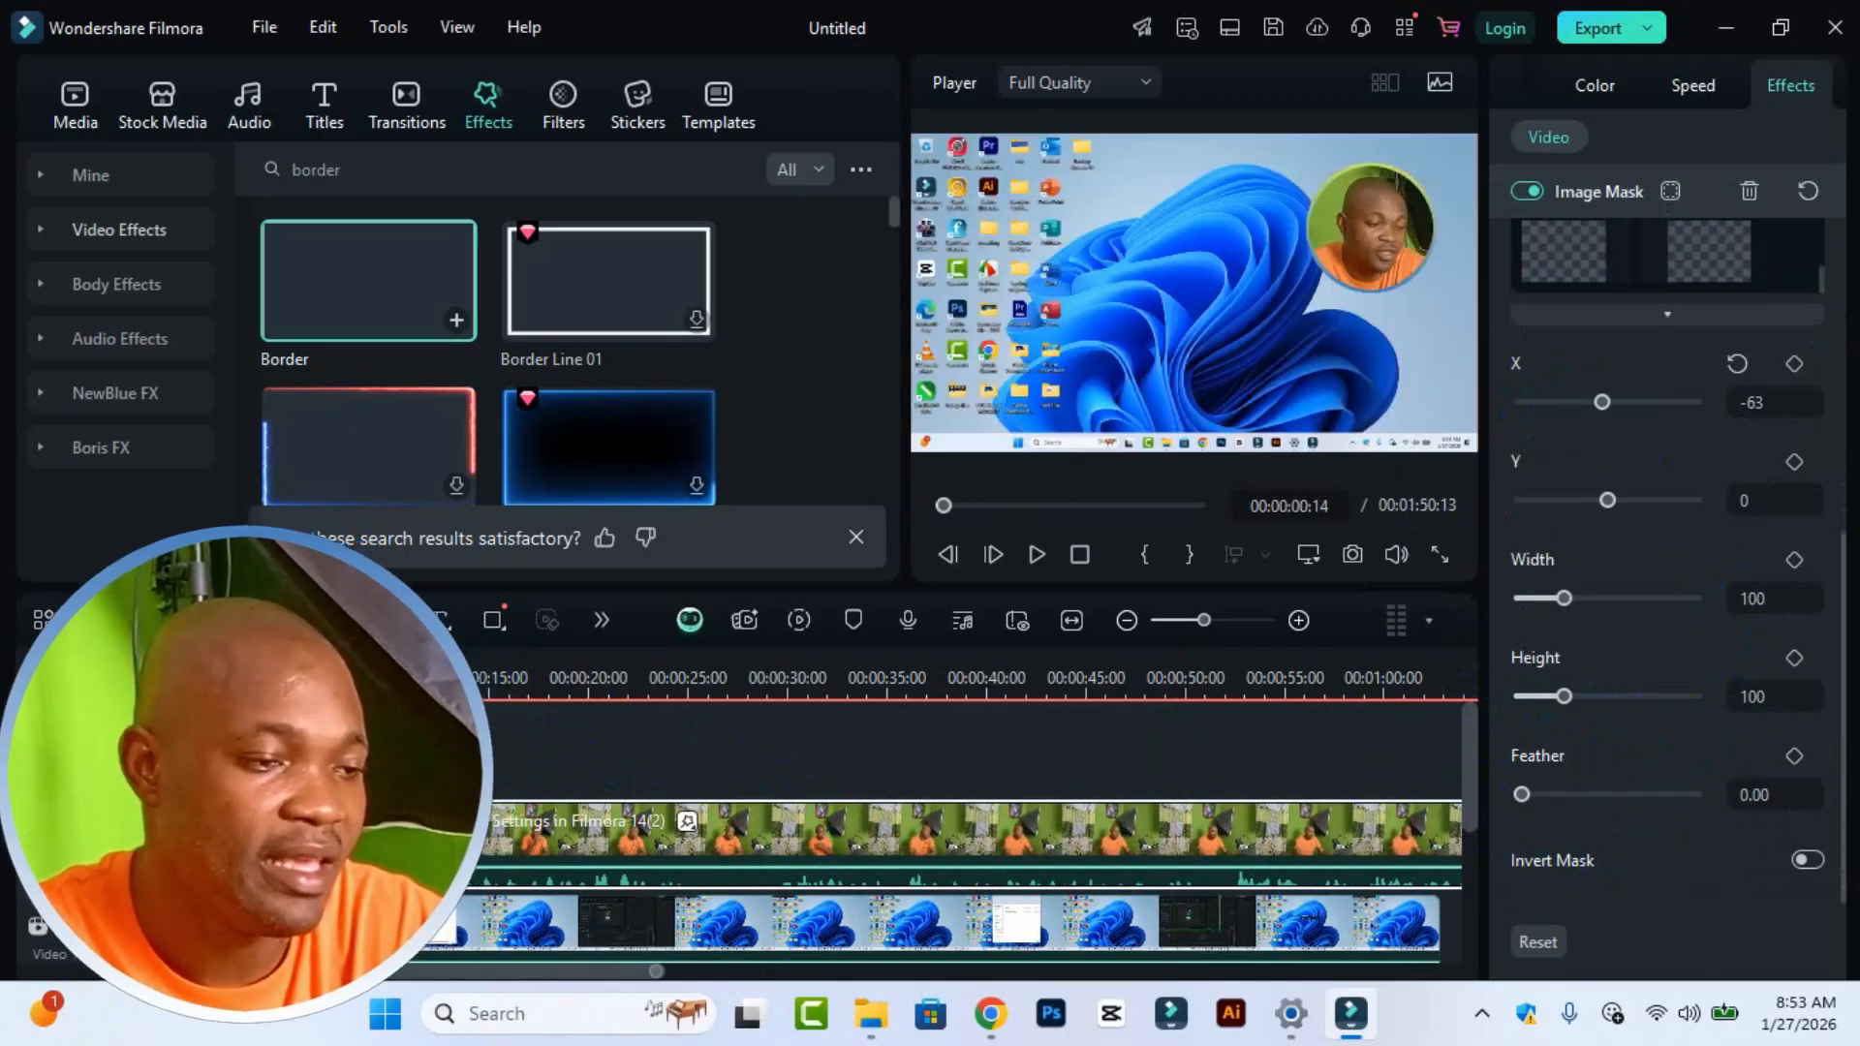
{"action": "left_click_drag", "start_coordinate": [204, 677], "coordinate": [537, 699]}
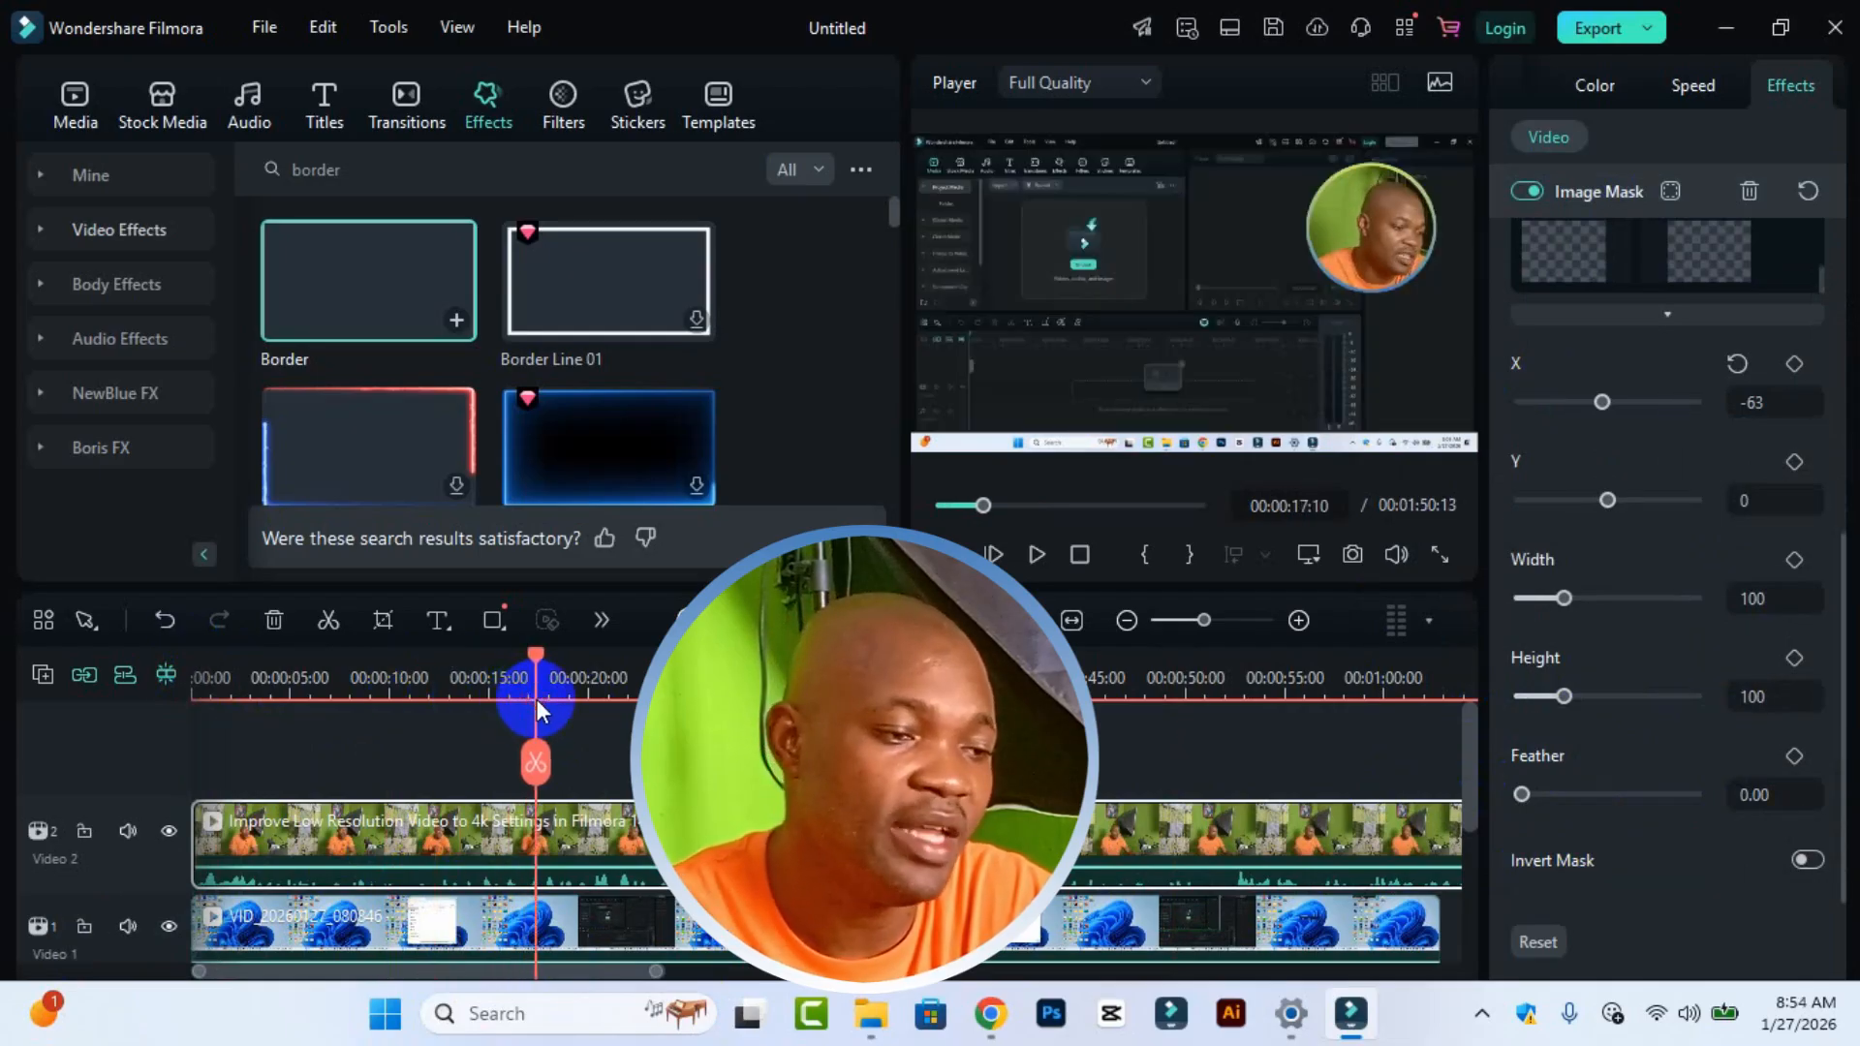